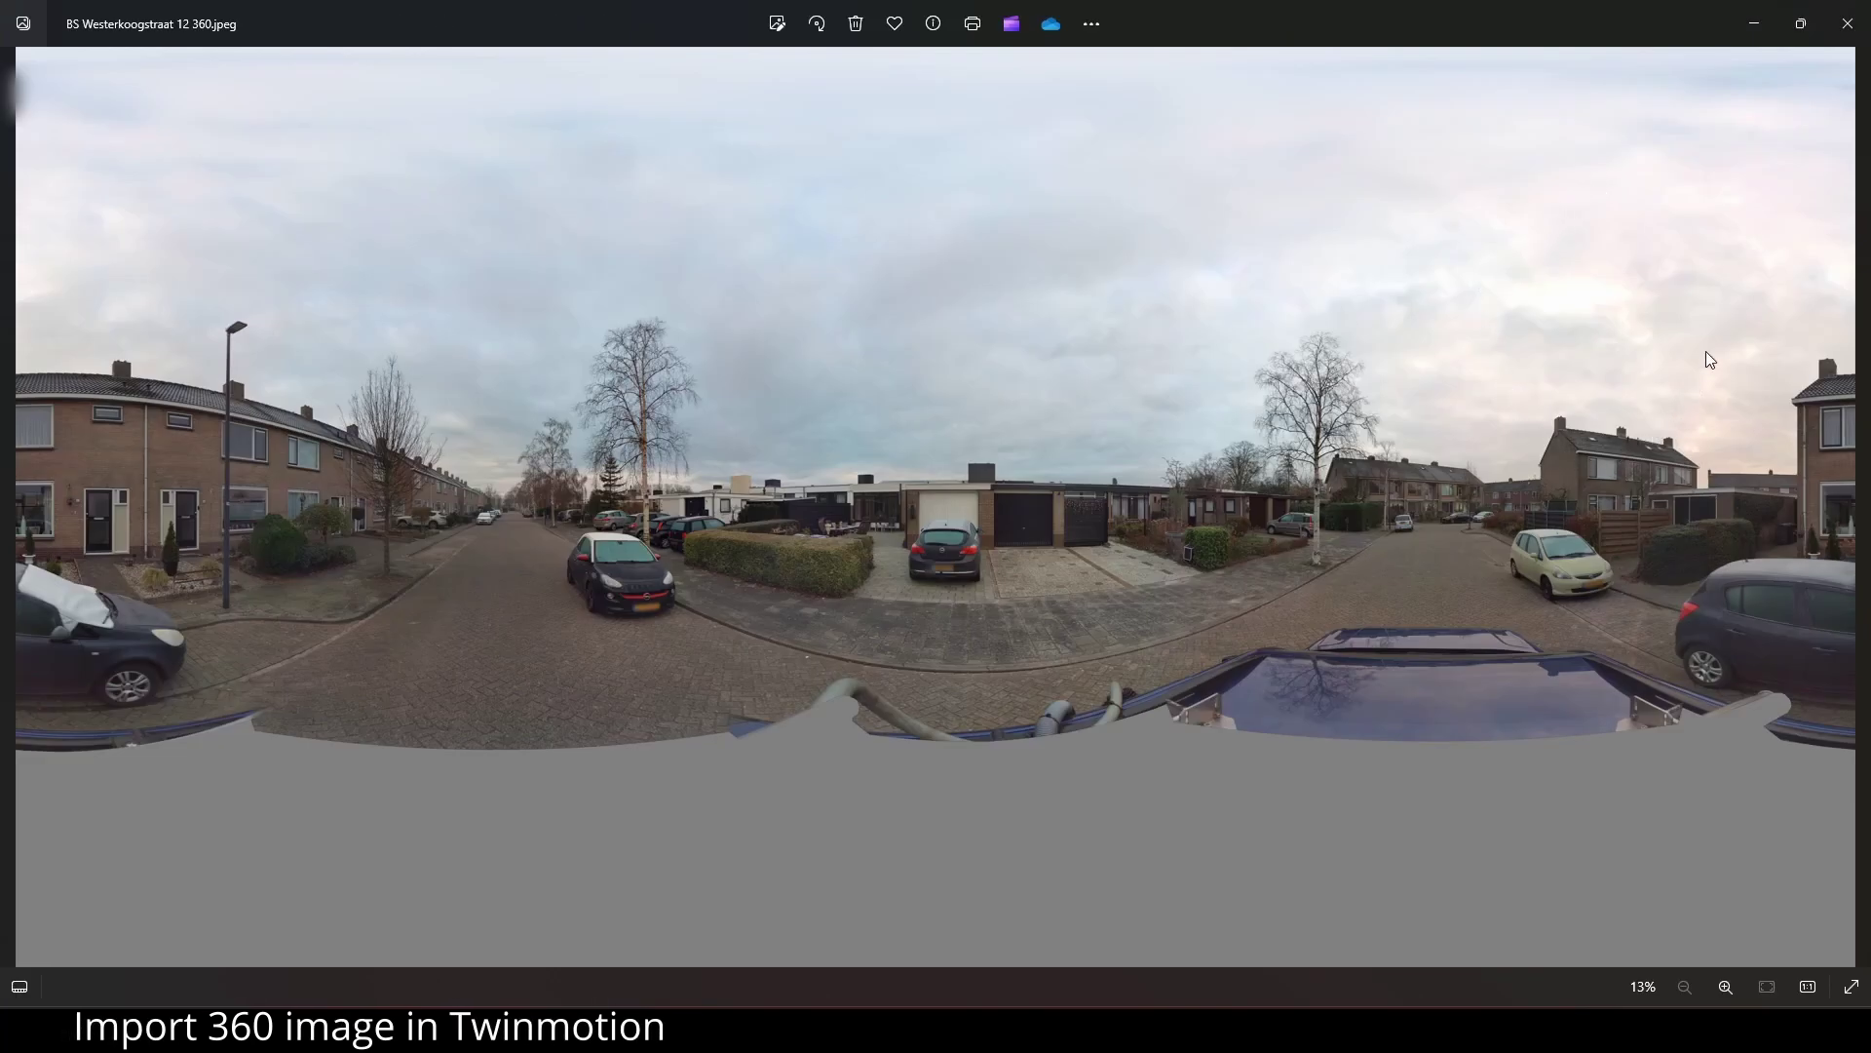
# Close the 360 photo preview and open Convertio's JPEG to HDR converter from the web search results.
pyautogui.click(1836, 22)
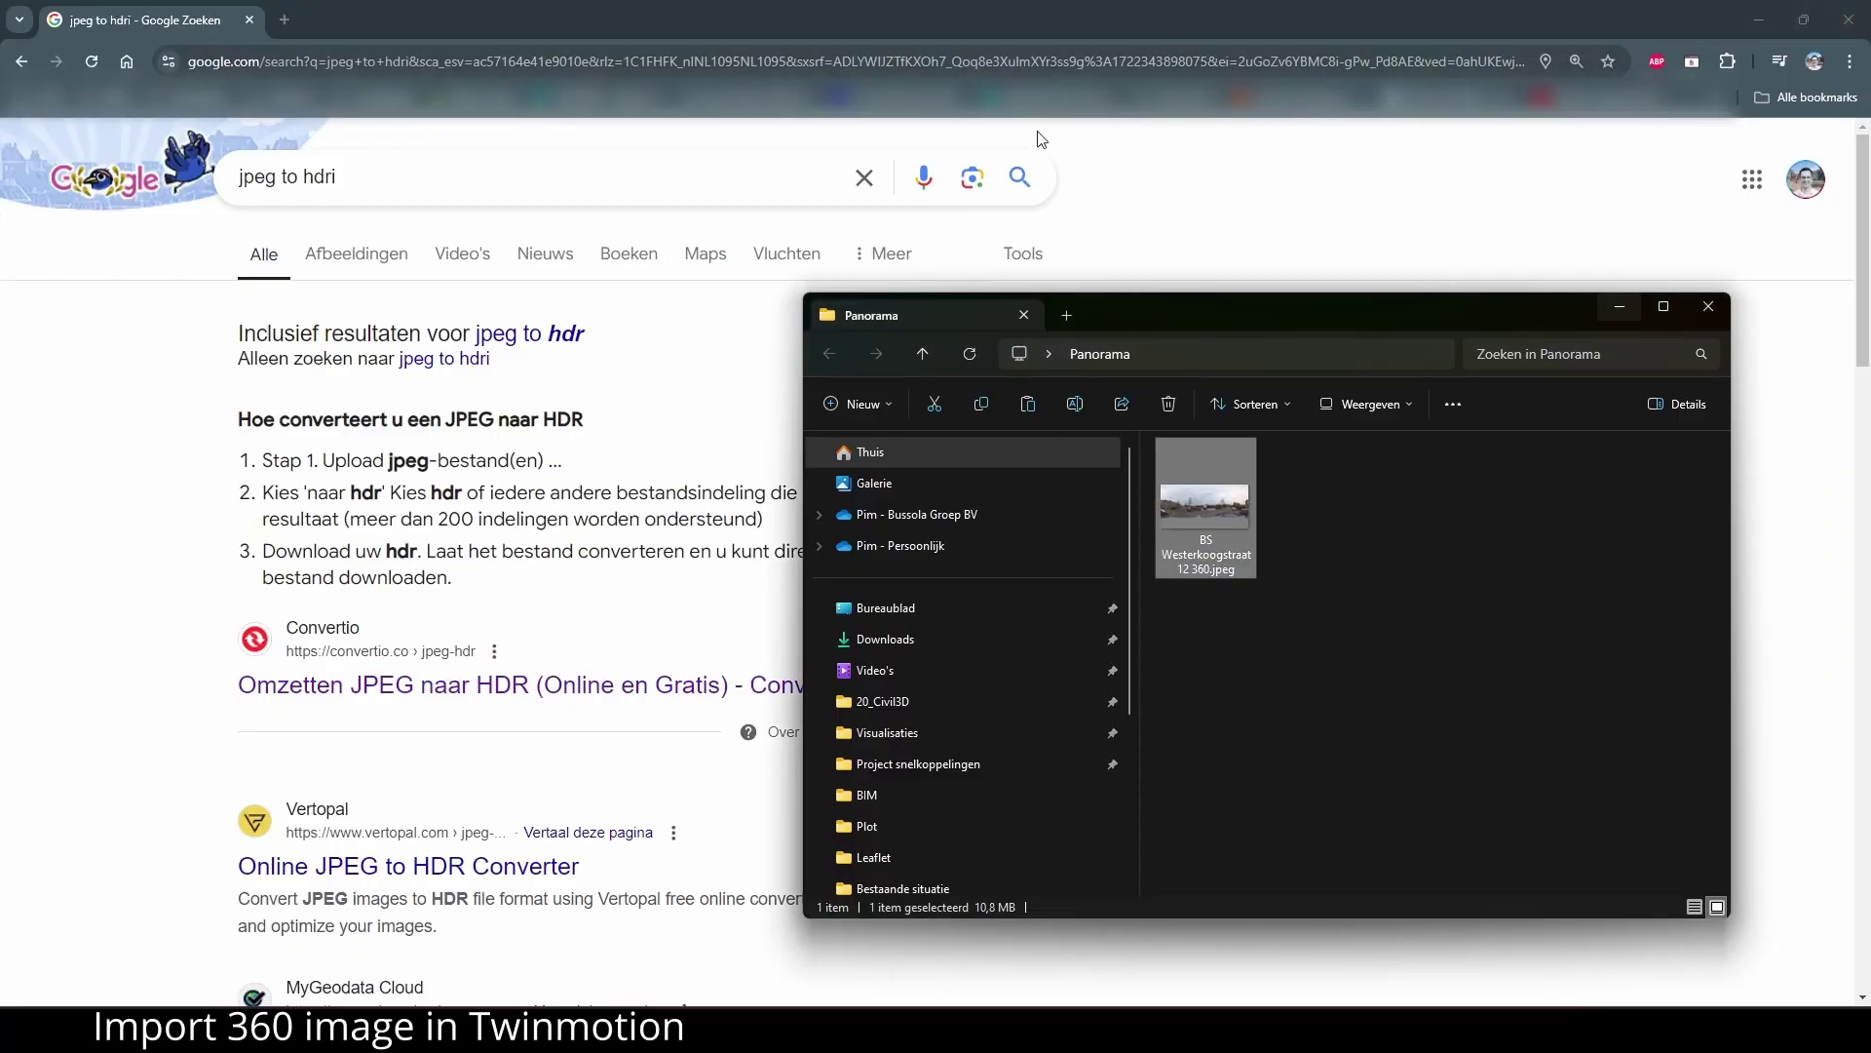
pyautogui.click(380, 184)
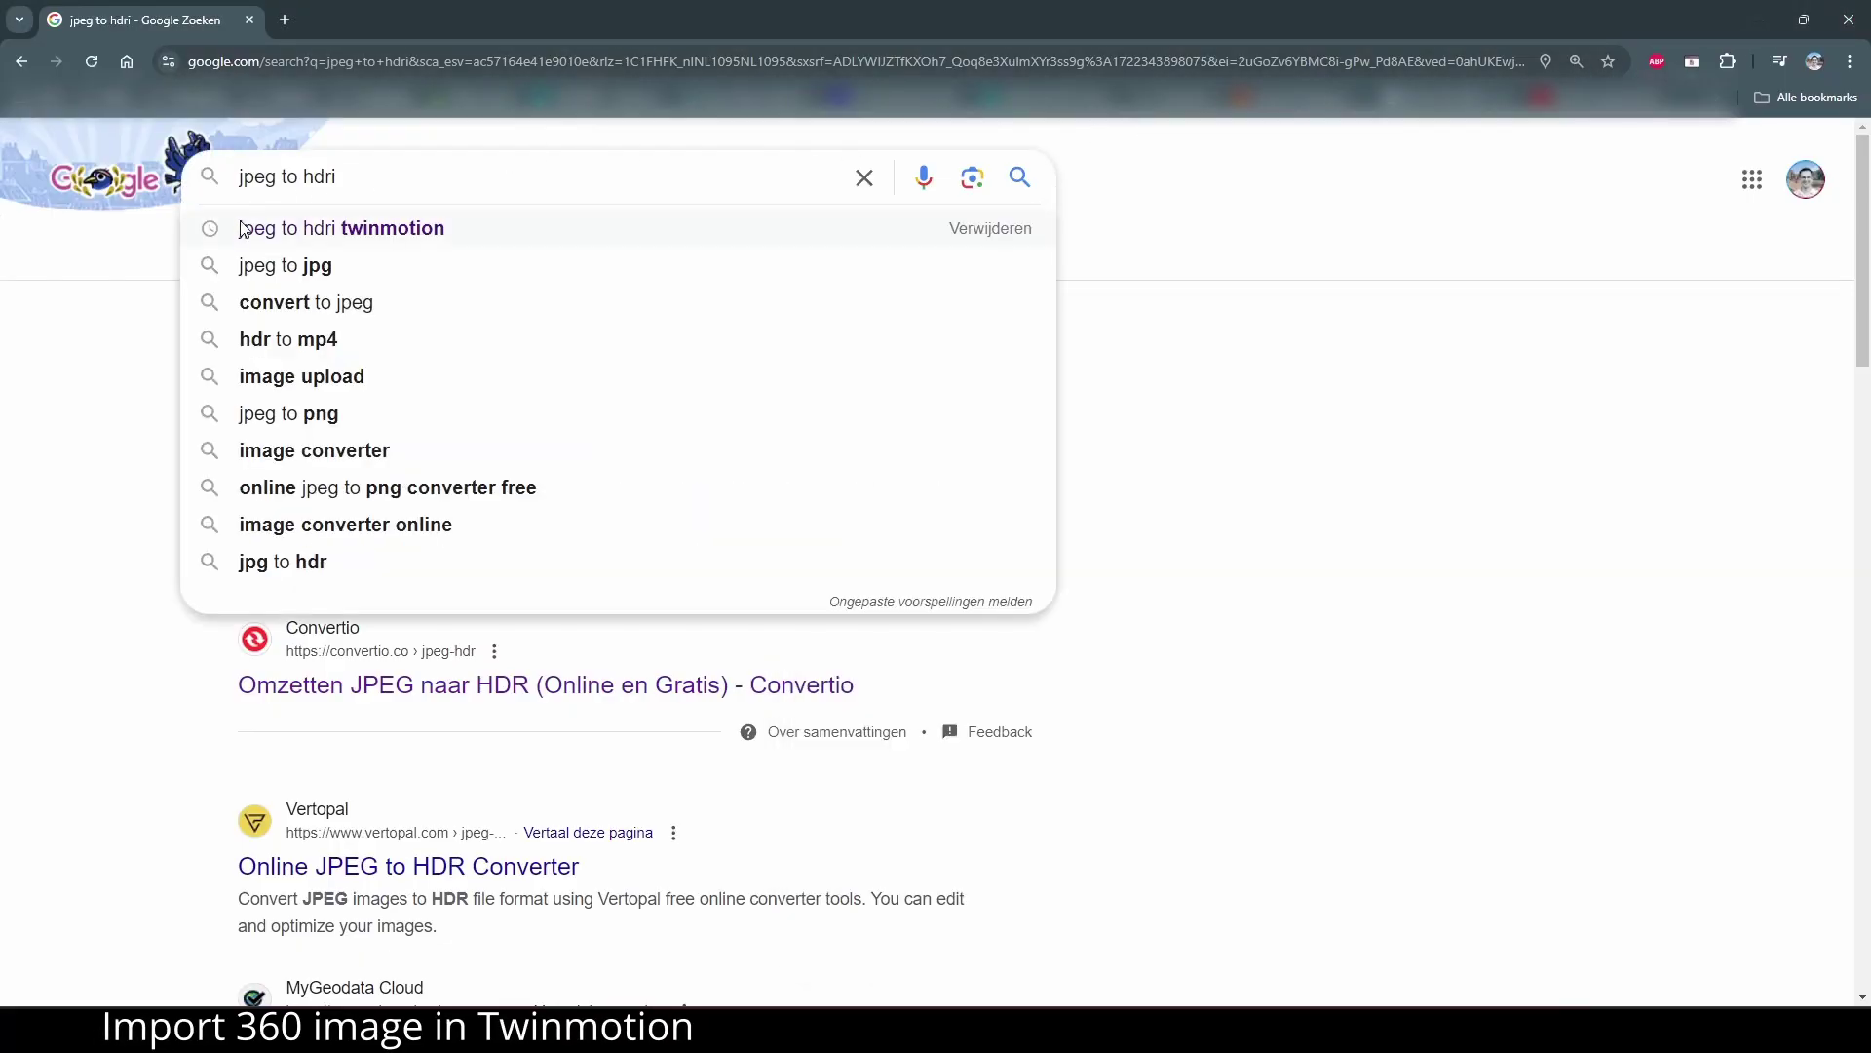
pyautogui.click(130, 434)
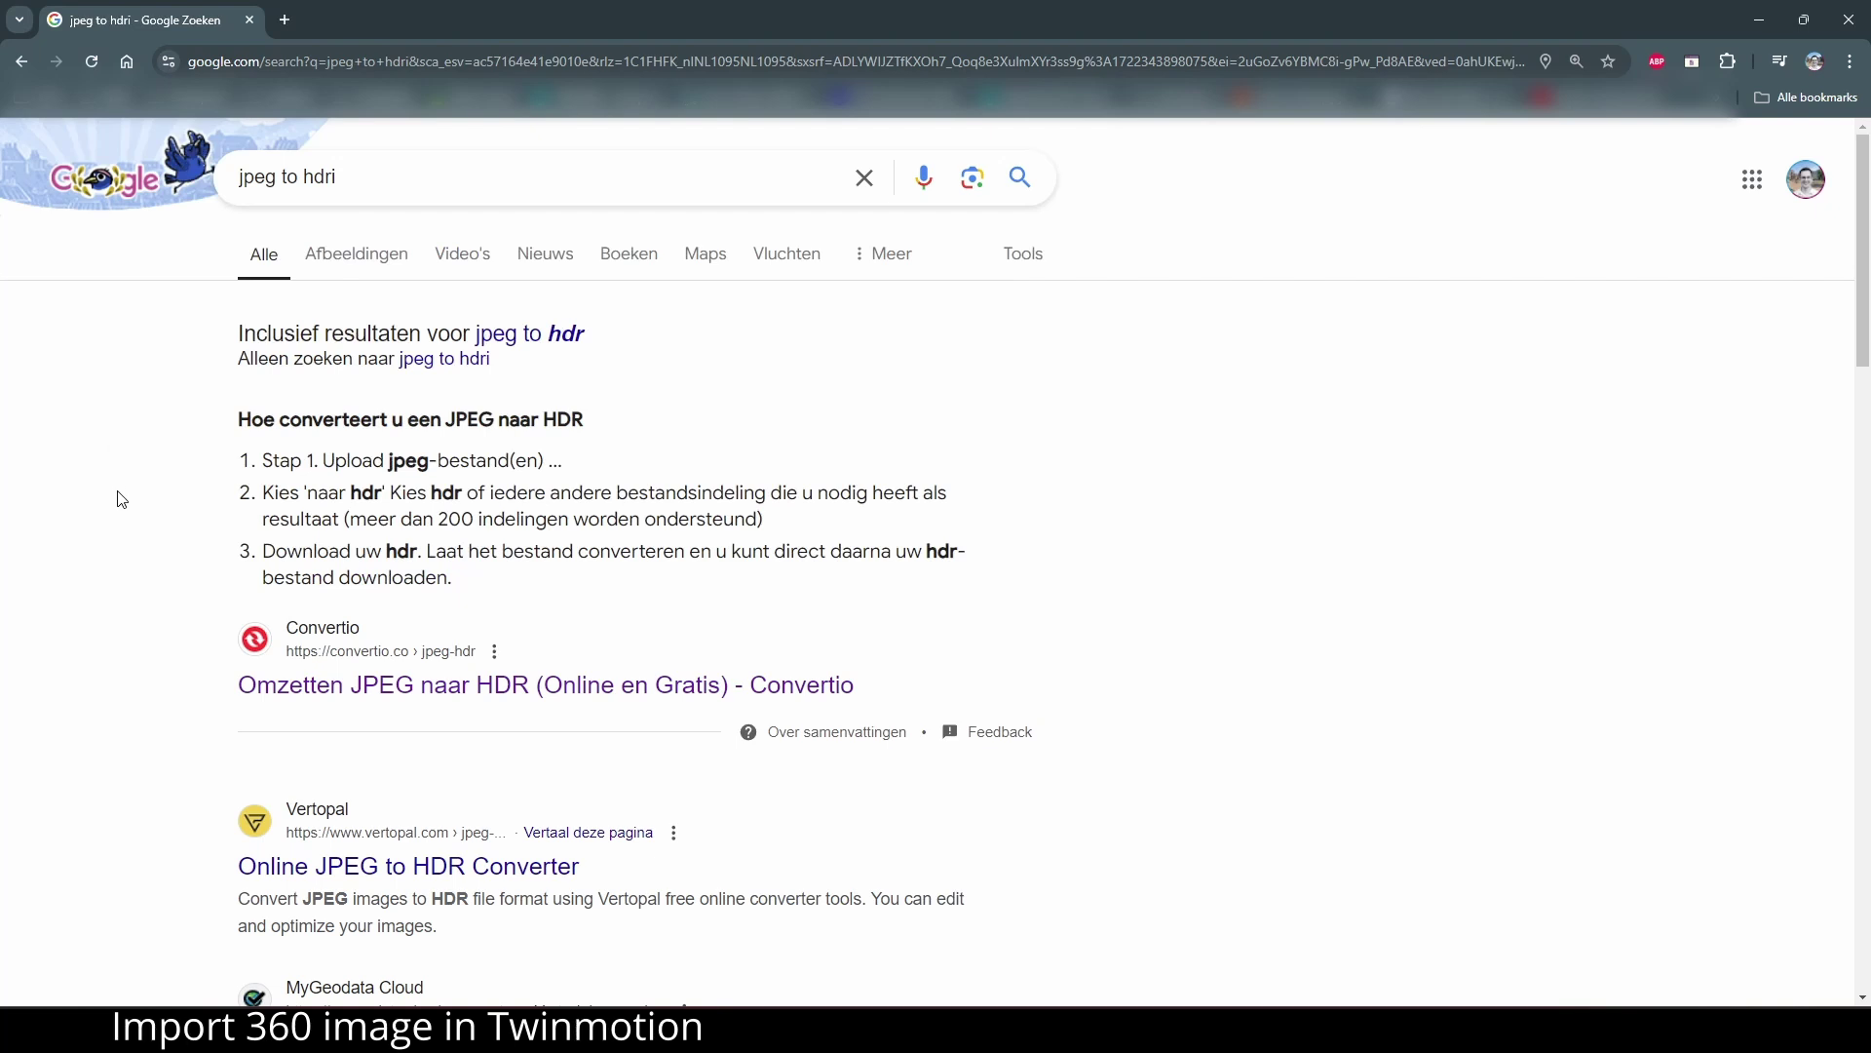
pyautogui.click(261, 688)
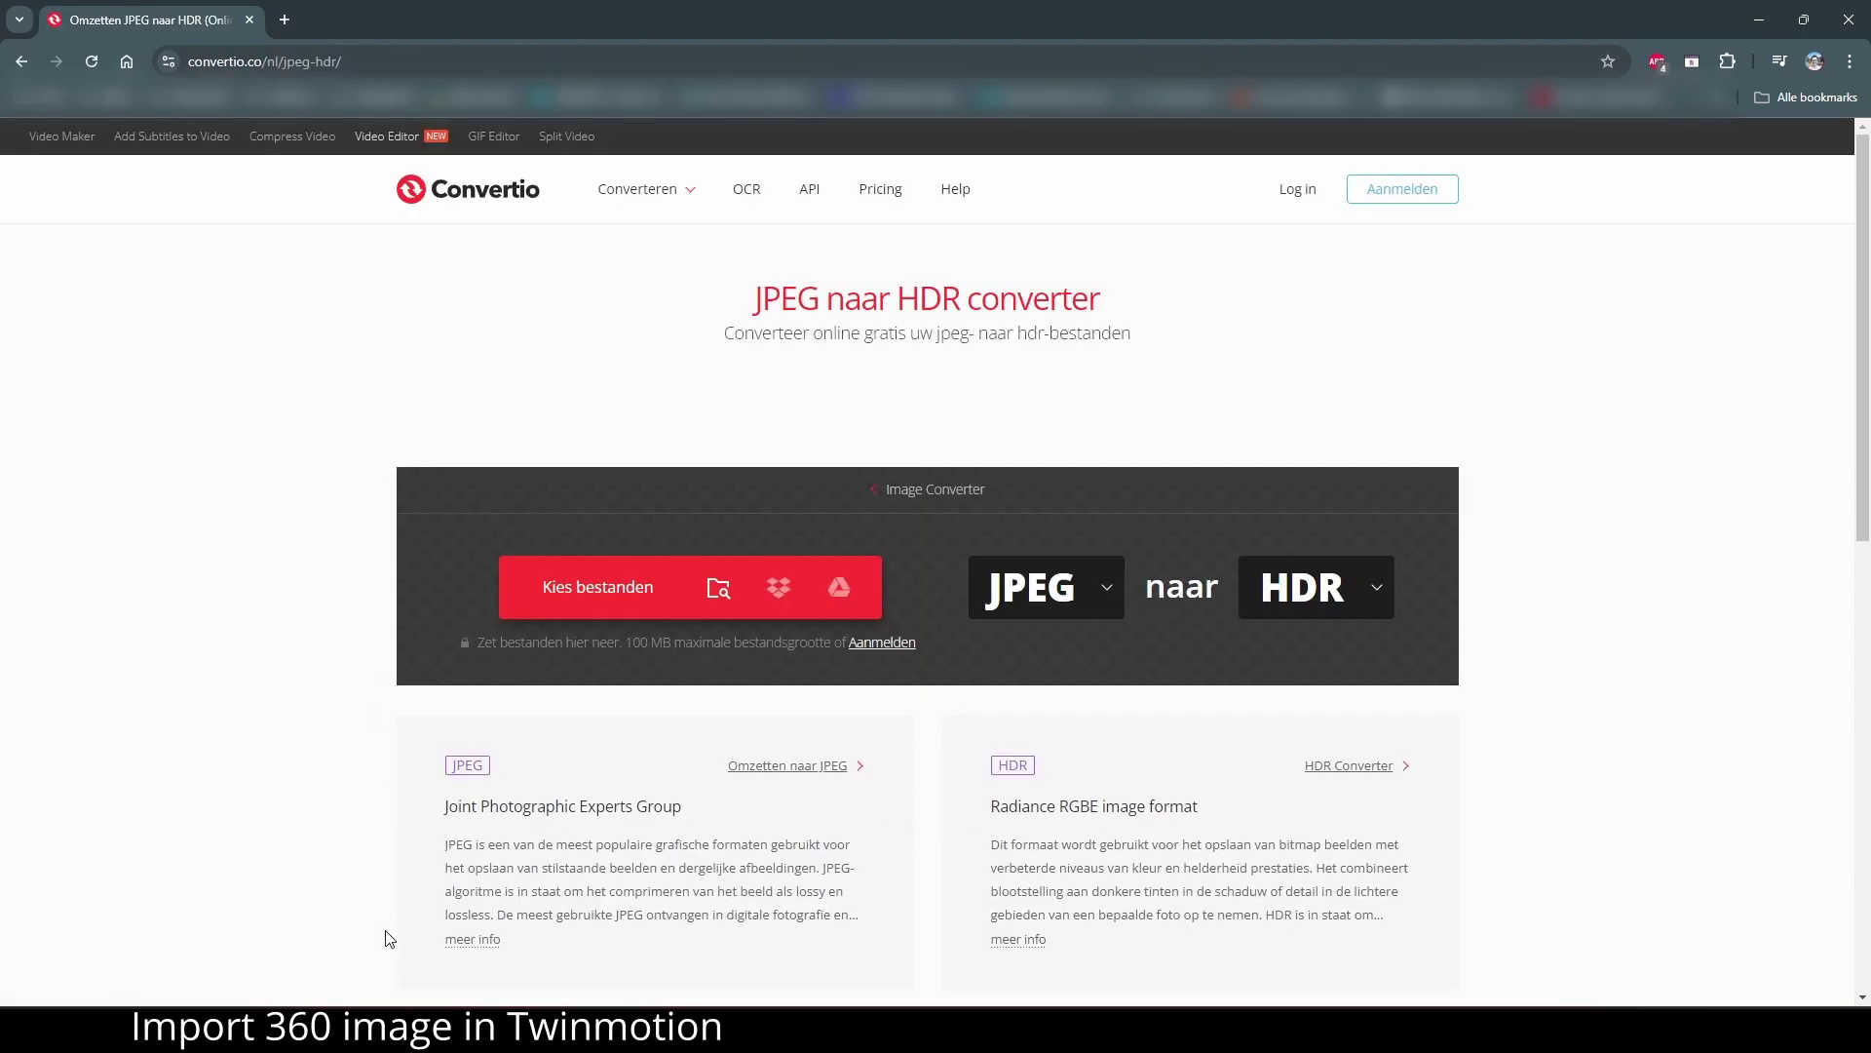
# Add the 360 JPEG from the Panorama folder to the converter and convert it to HDR.
pyautogui.moveTo(239, 1031)
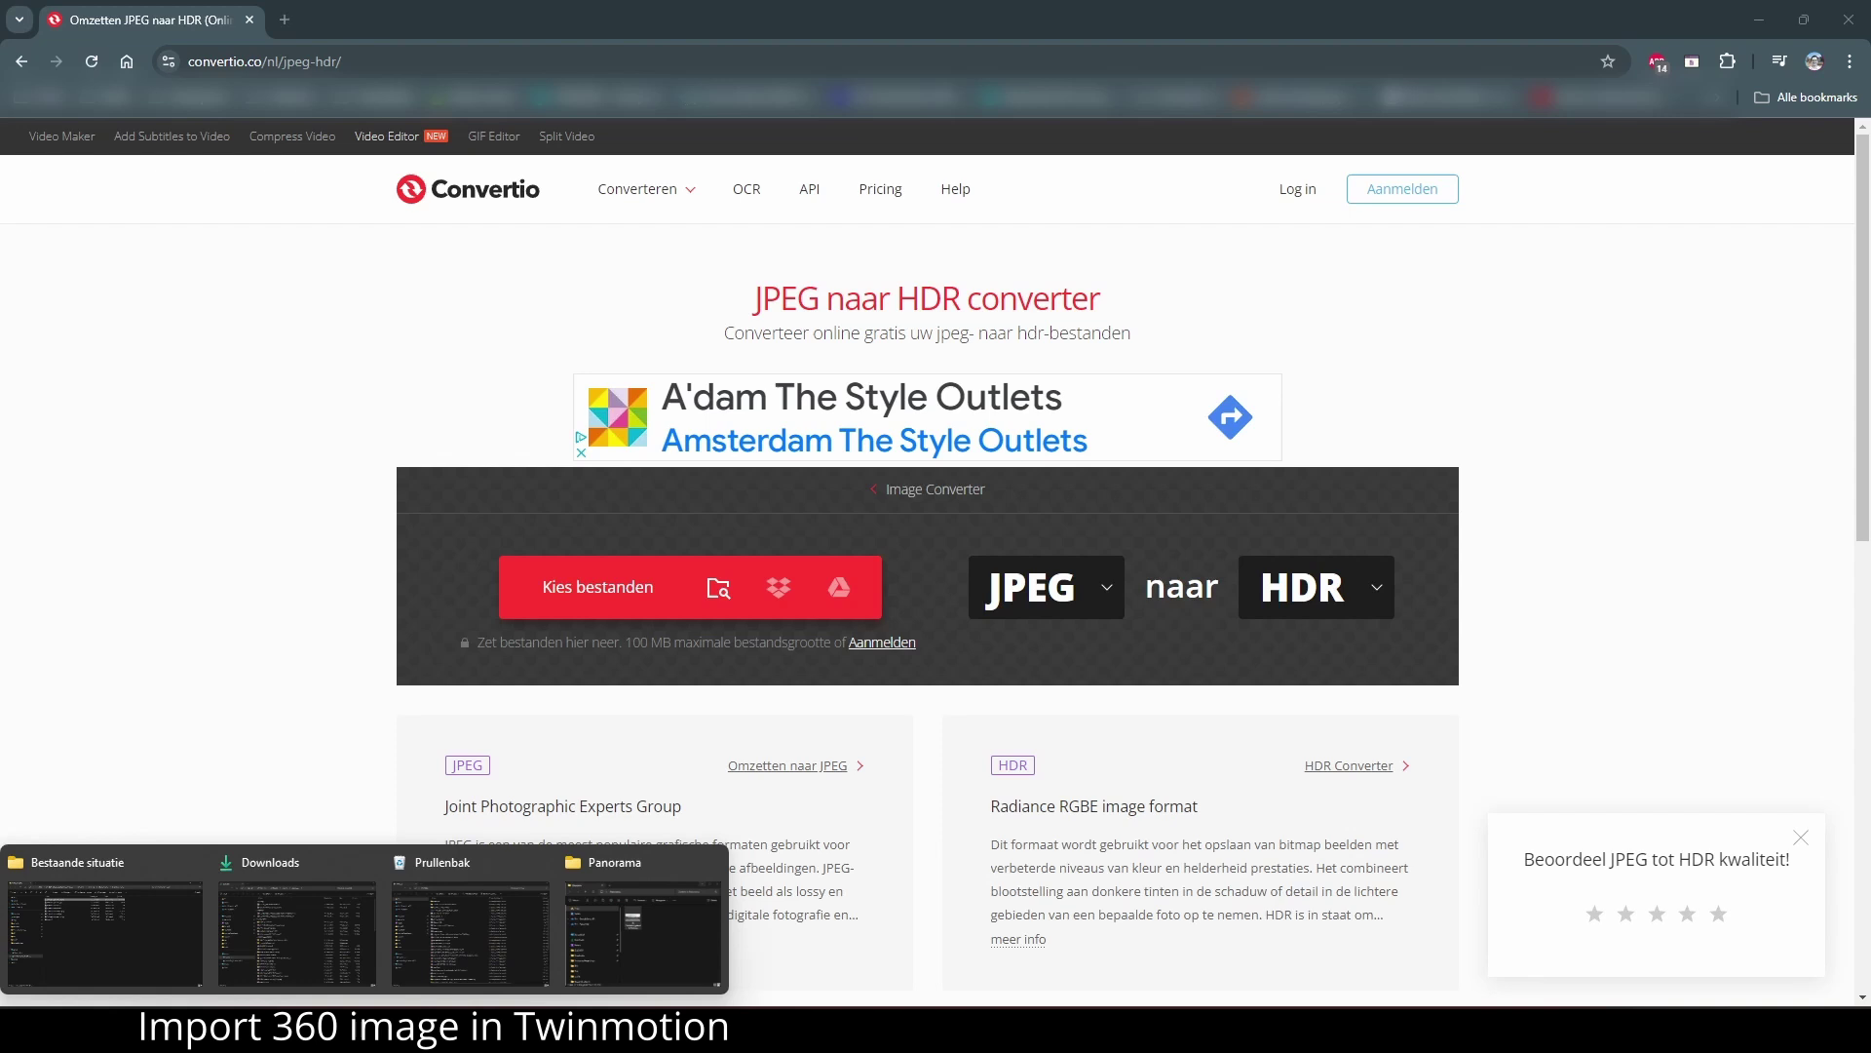
pyautogui.click(627, 970)
pyautogui.moveTo(1221, 509); pyautogui.dragTo(588, 609)
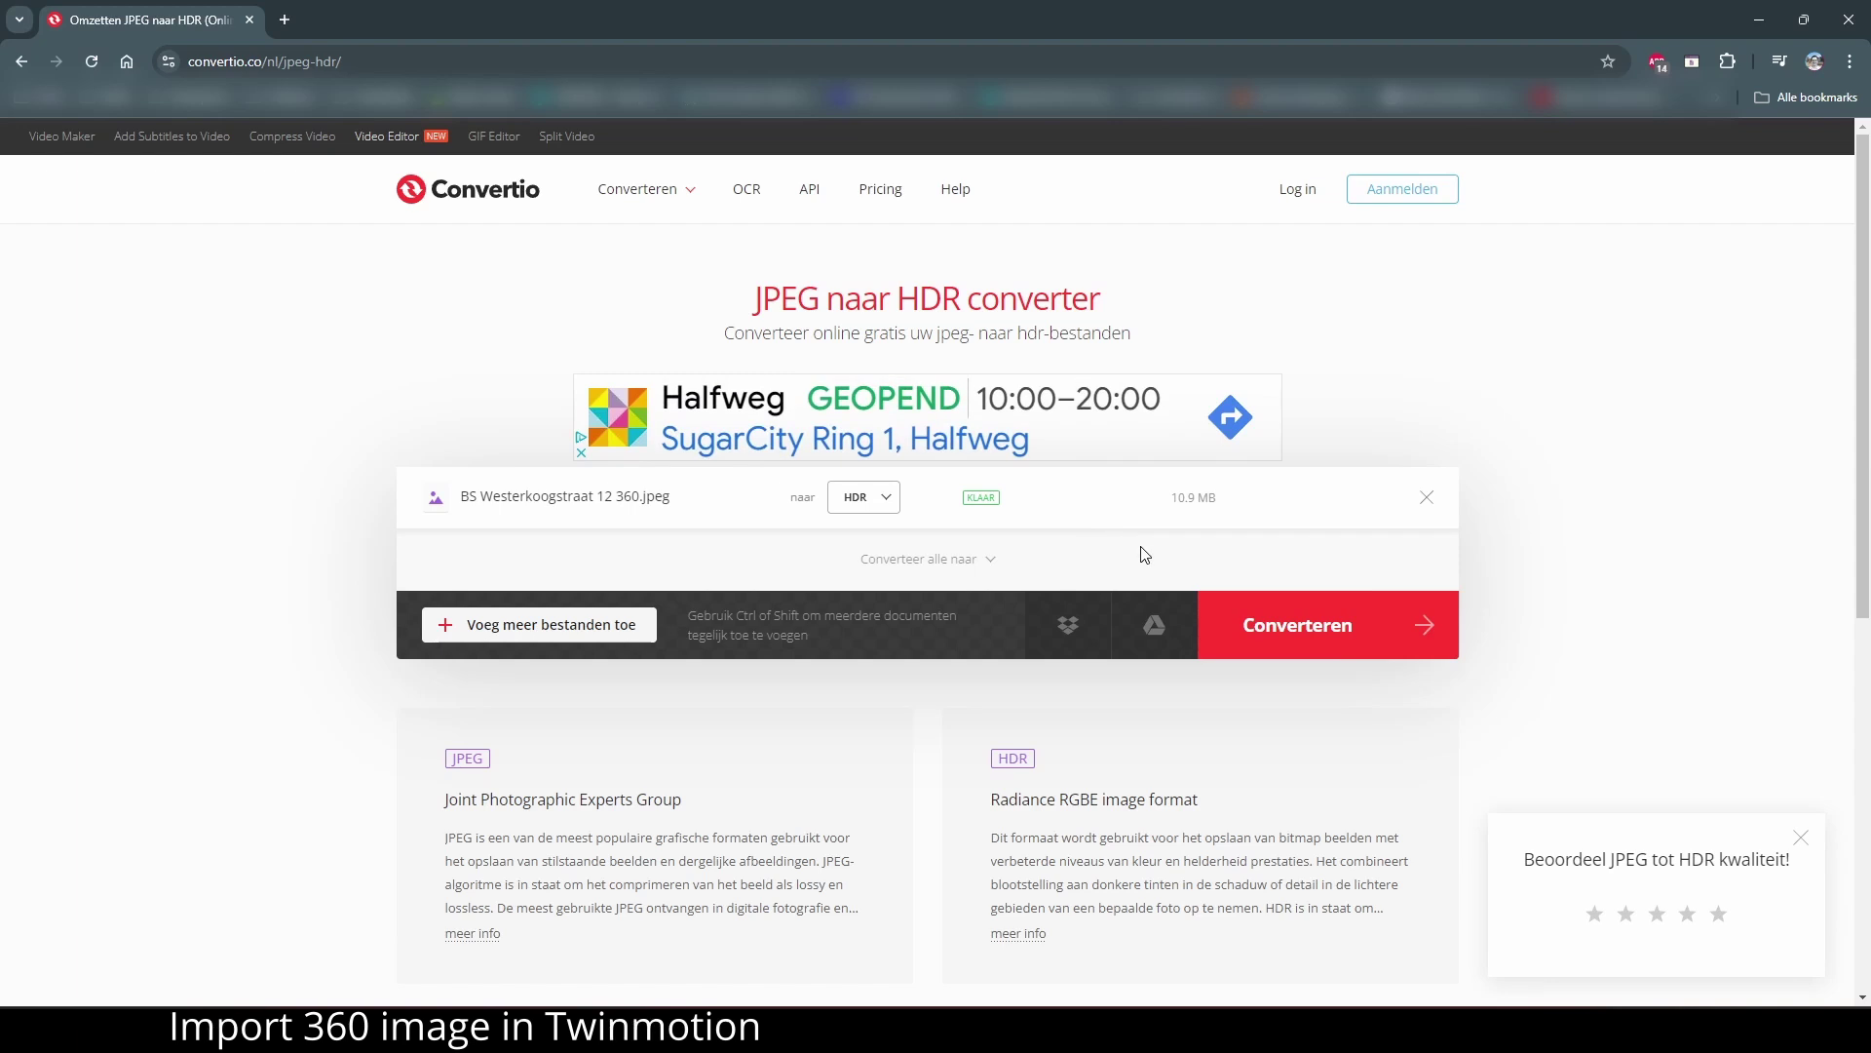
pyautogui.click(1244, 628)
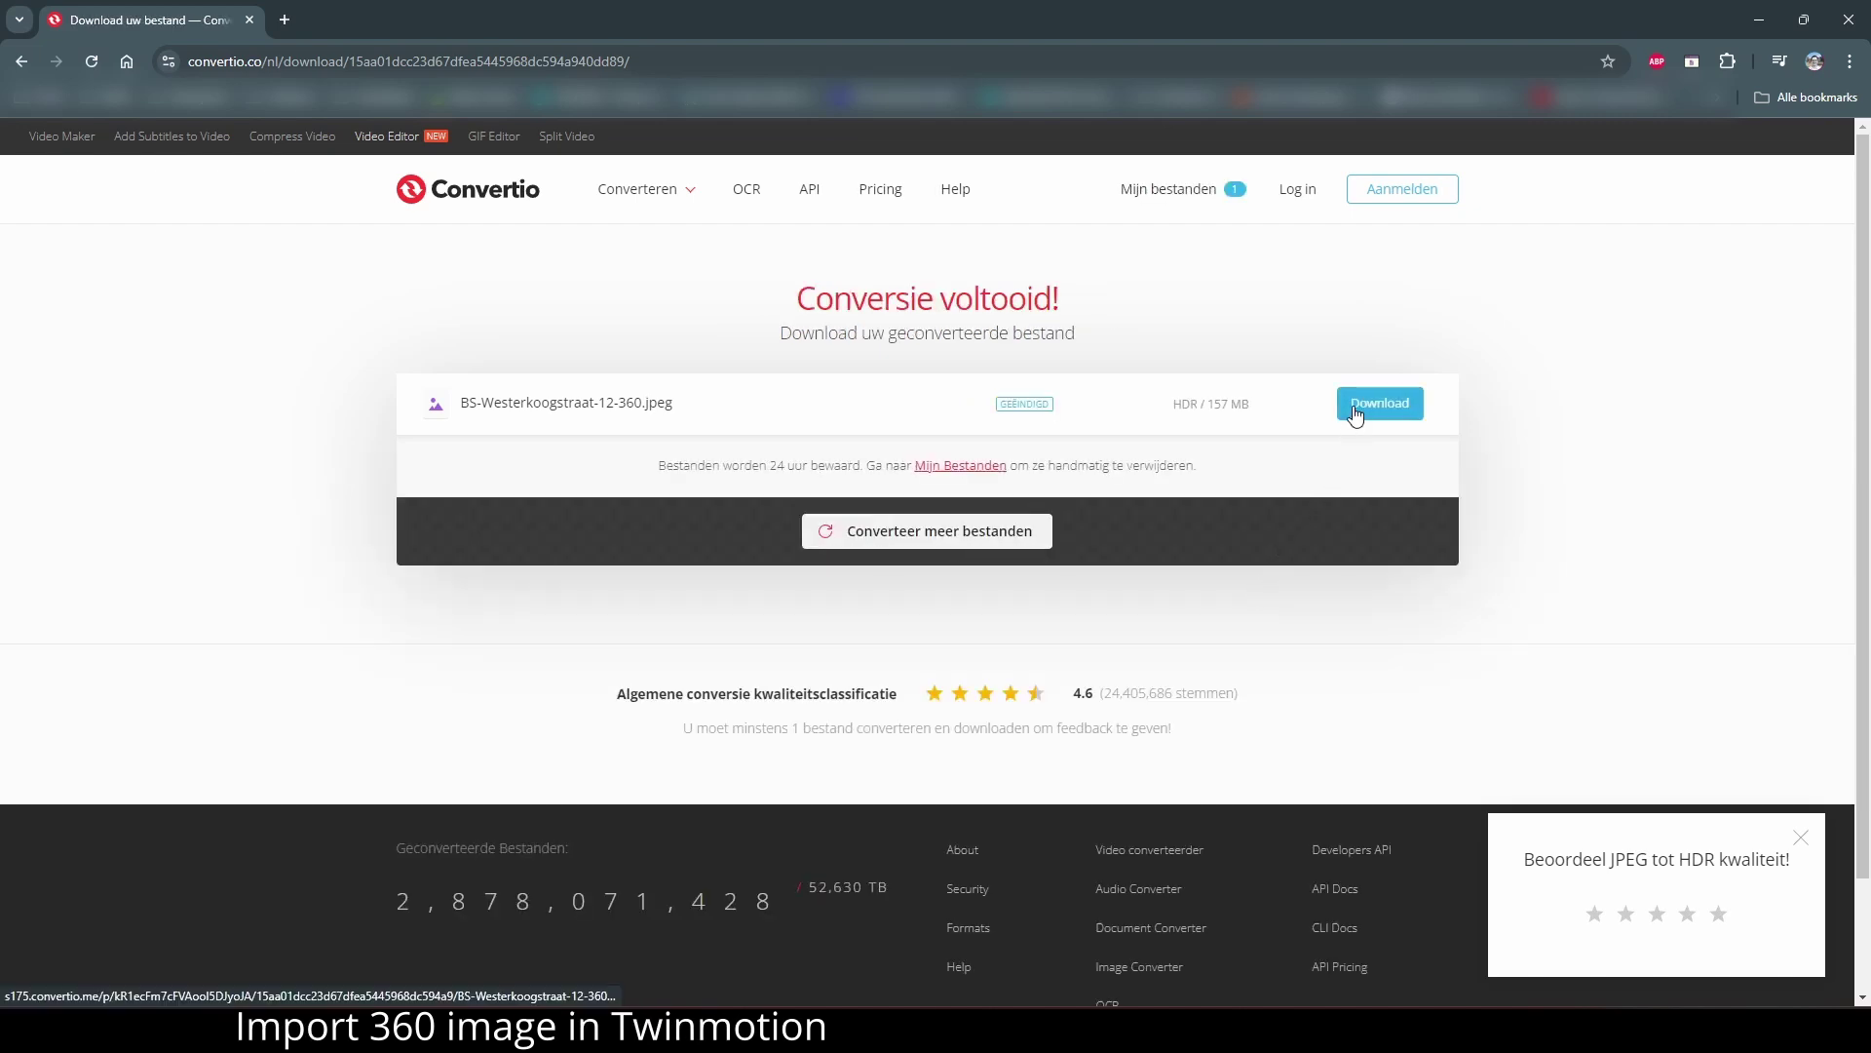
# Download the converted HDR file and place it in the Panorama folder beside the original JPEG.
pyautogui.click(1355, 415)
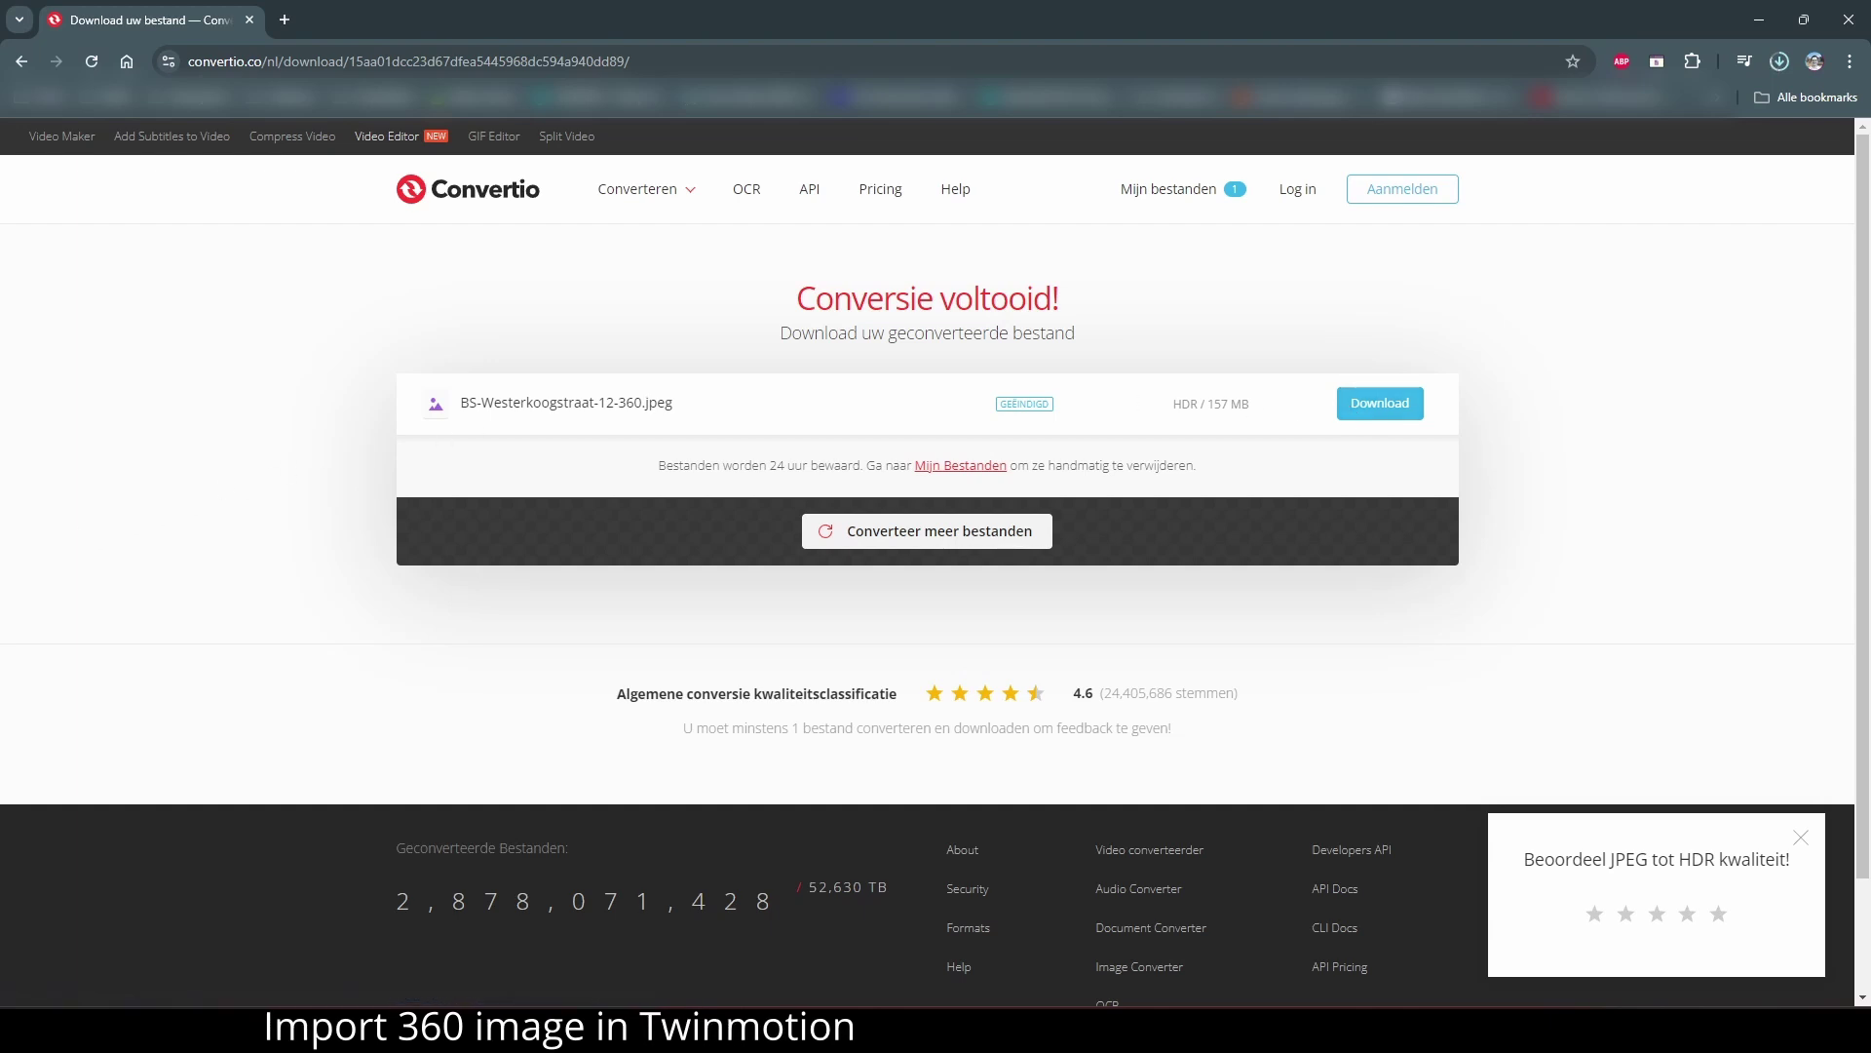
pyautogui.click(1780, 66)
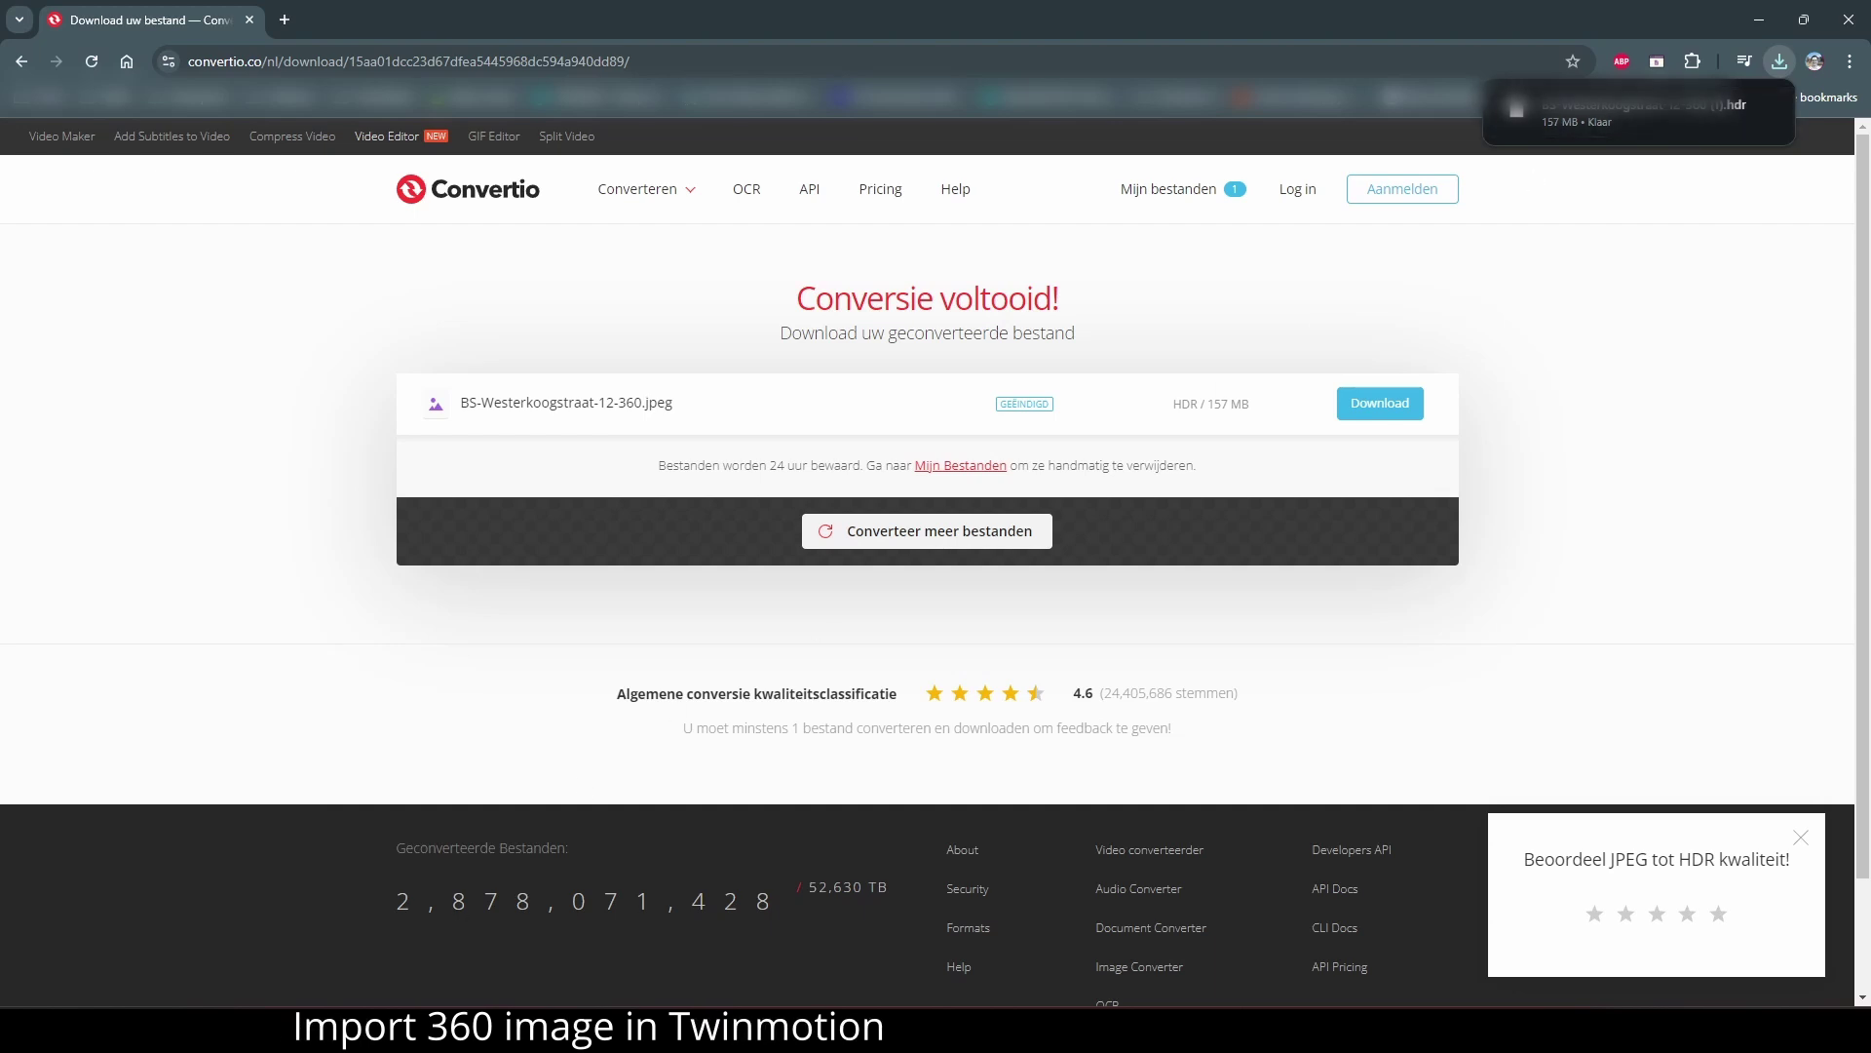
pyautogui.moveTo(263, 1033)
pyautogui.click(636, 941)
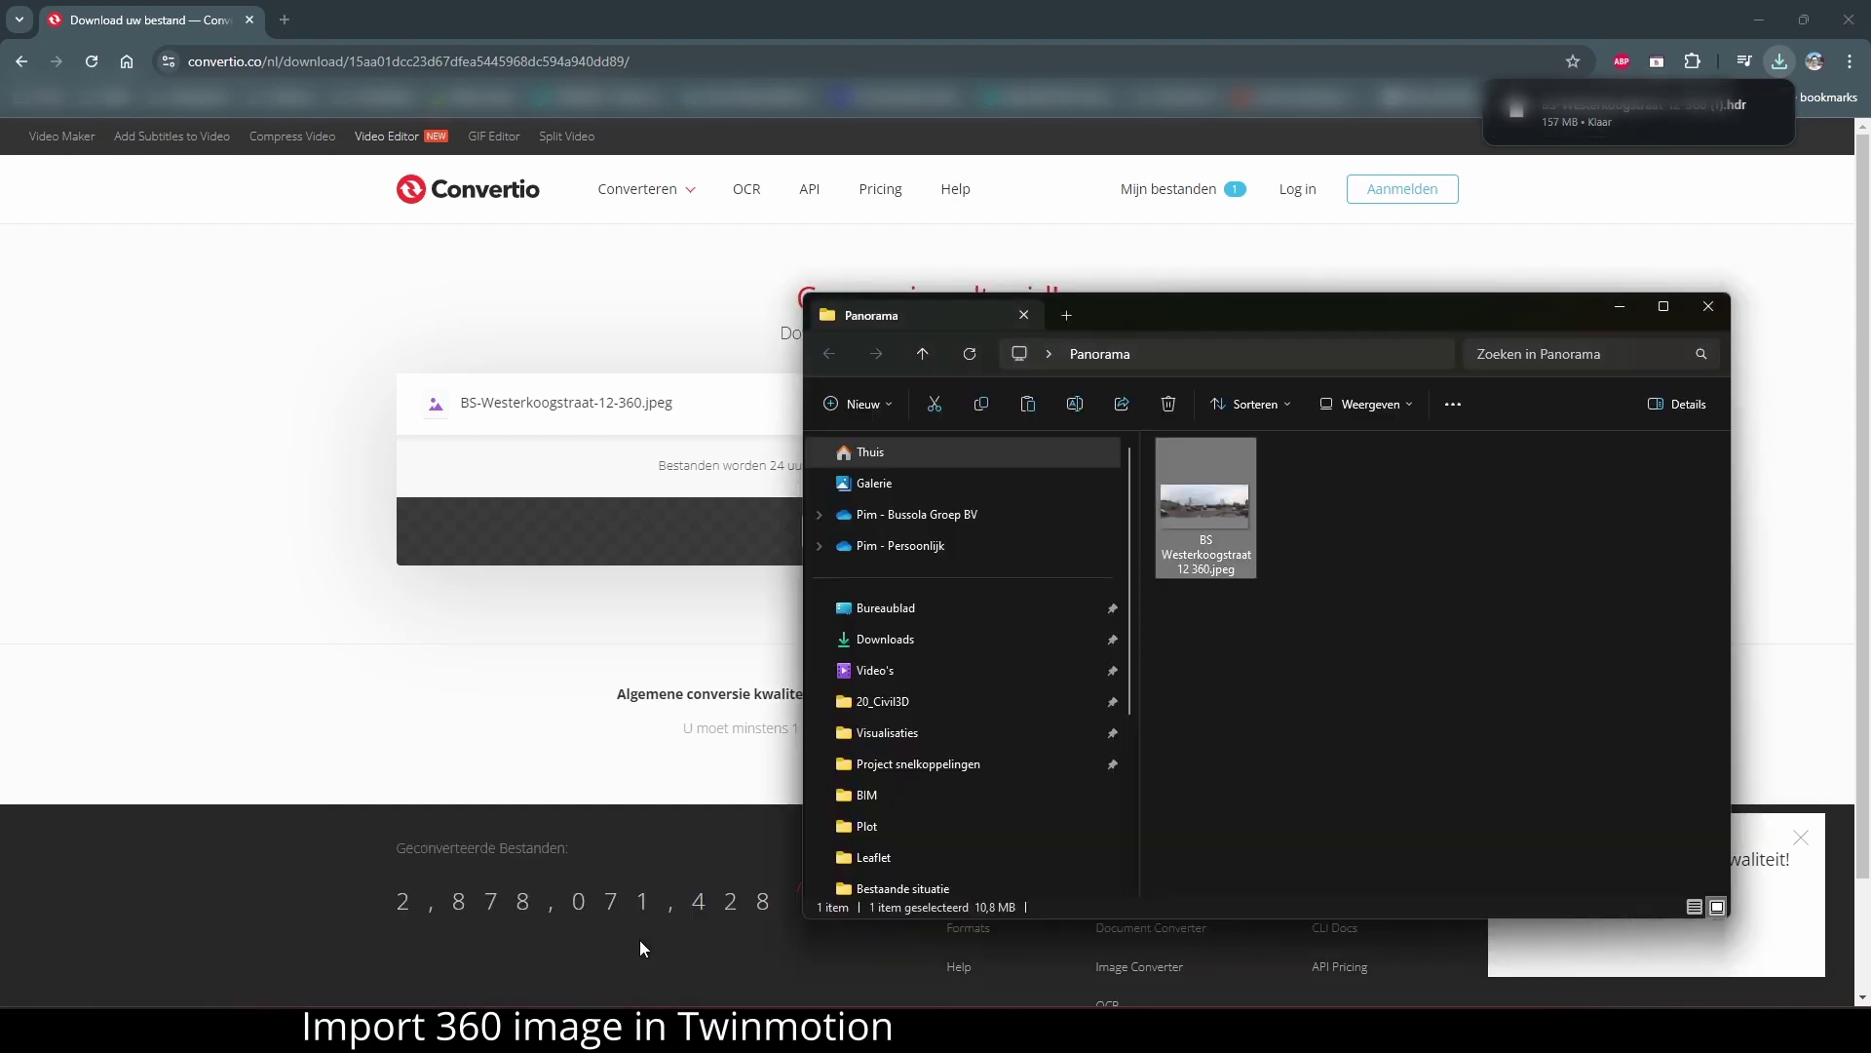
pyautogui.click(1681, 115)
pyautogui.moveTo(1682, 115); pyautogui.dragTo(1382, 622)
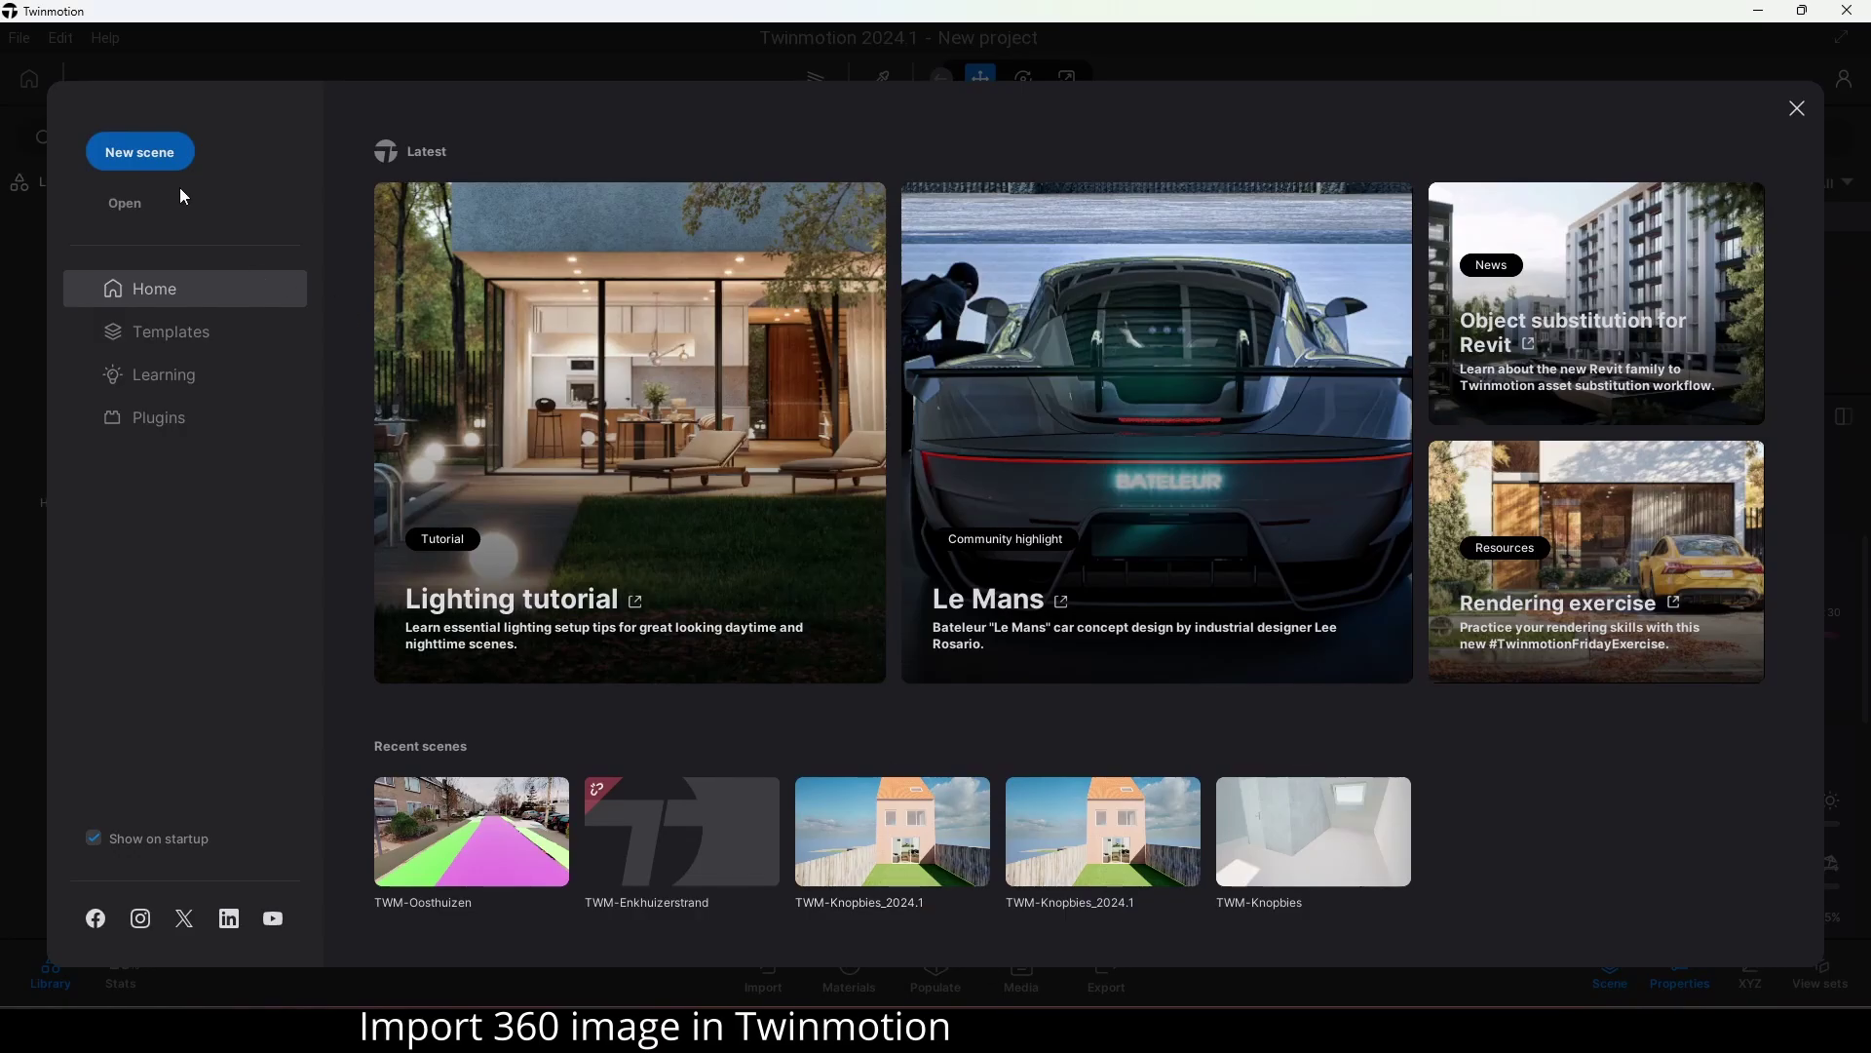
# Create a new scene in Twinmotion and delete the Starting Ground and Starting Landscape from the scene graph.
pyautogui.click(157, 146)
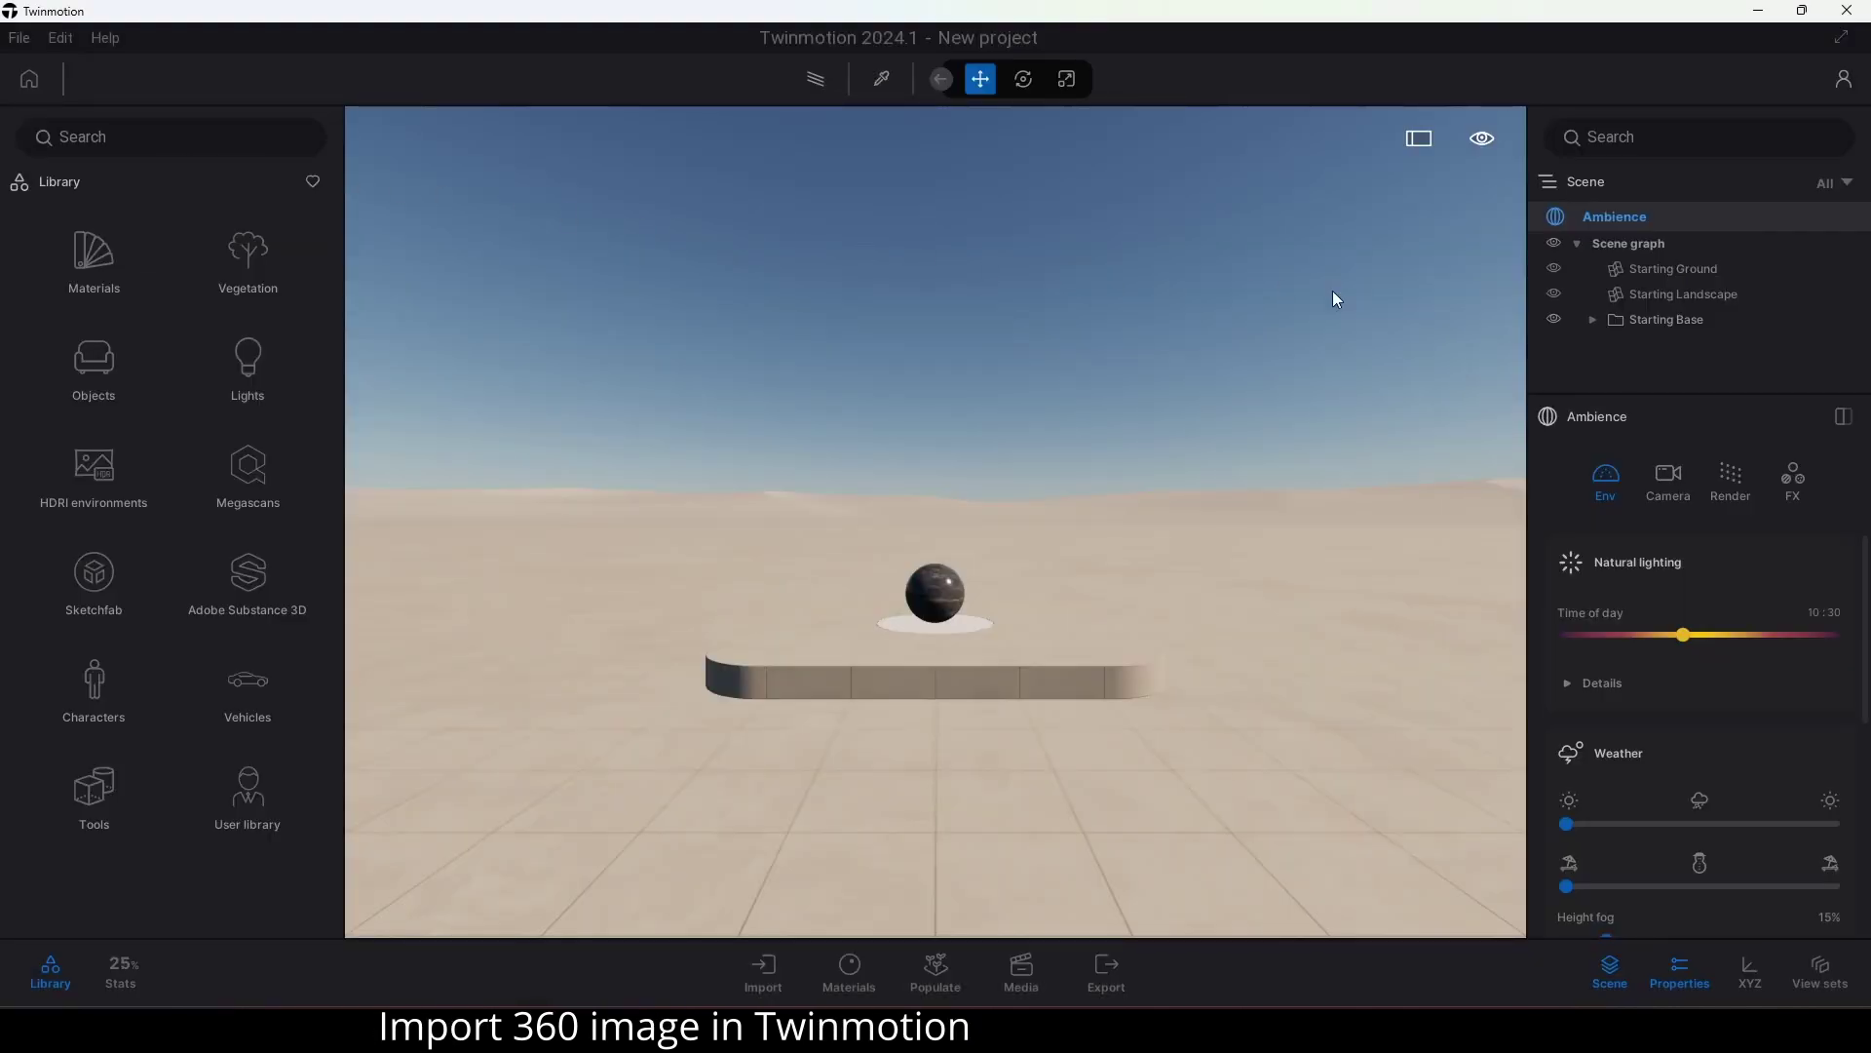
pyautogui.click(1701, 270)
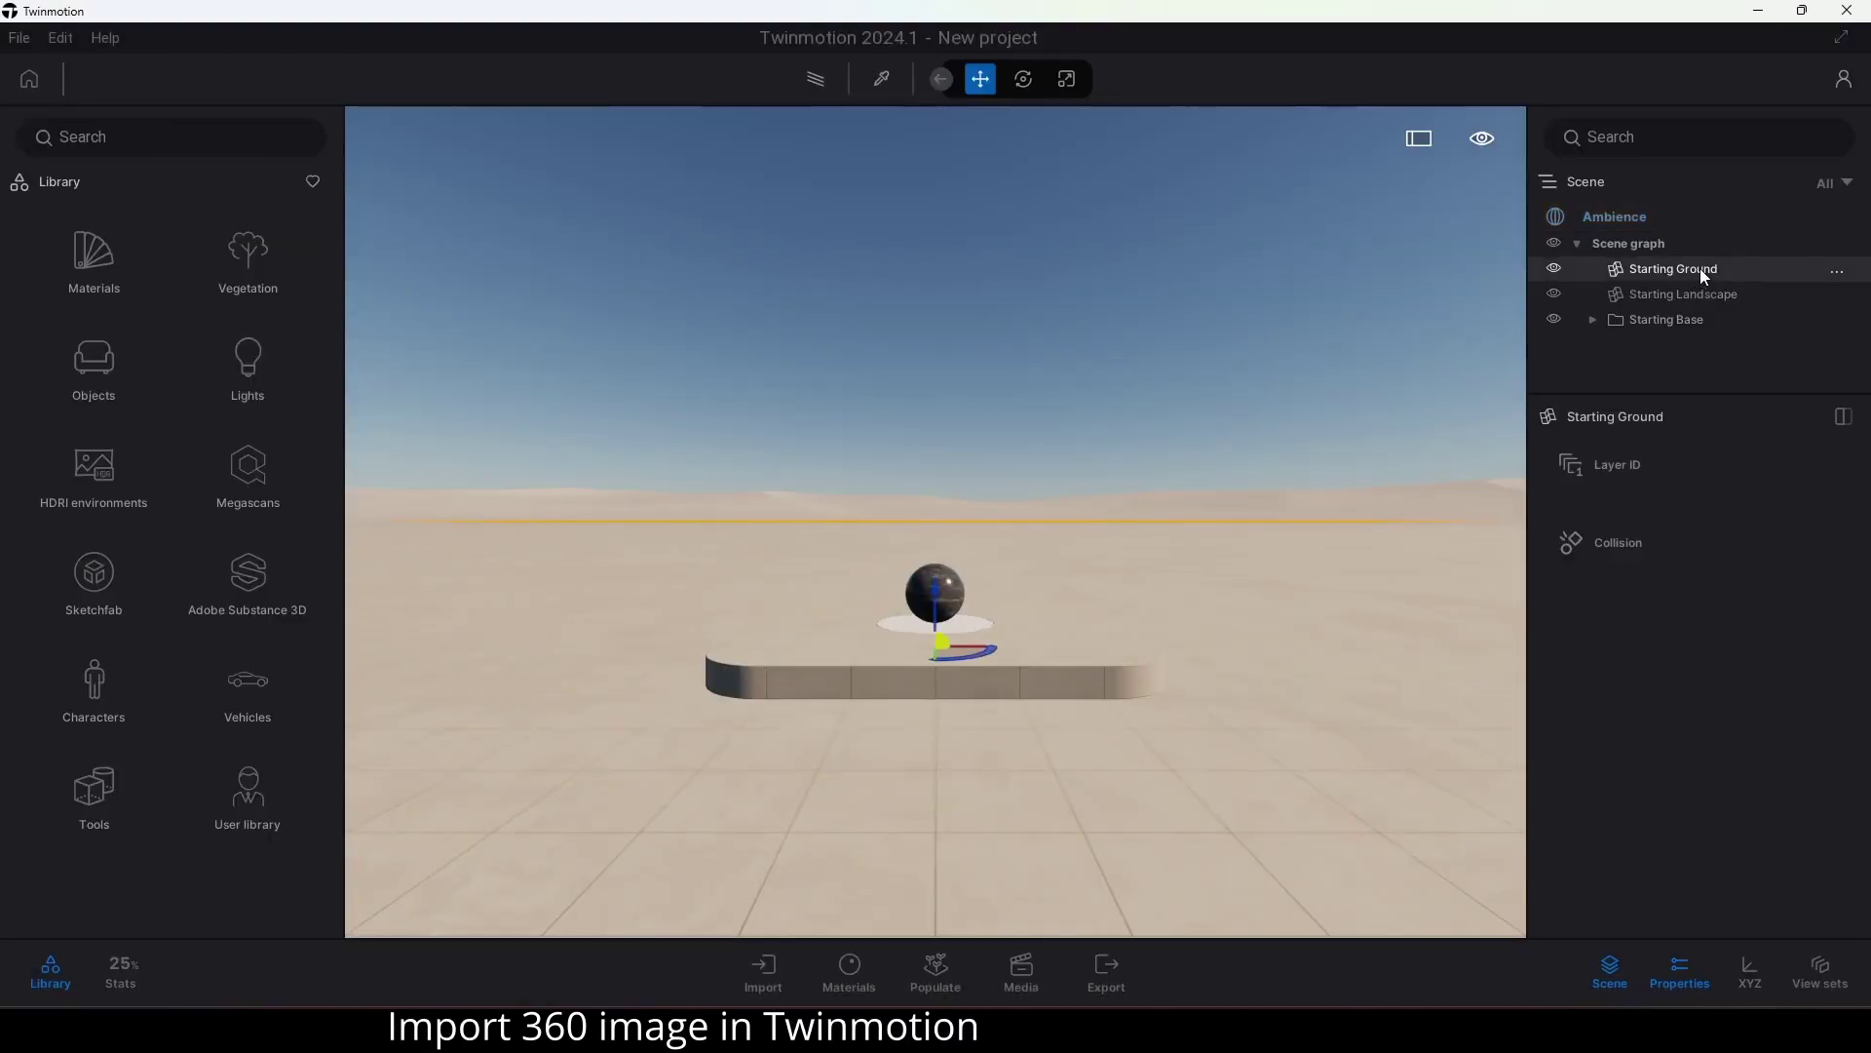
pyautogui.press('Delete')
pyautogui.click(1701, 270)
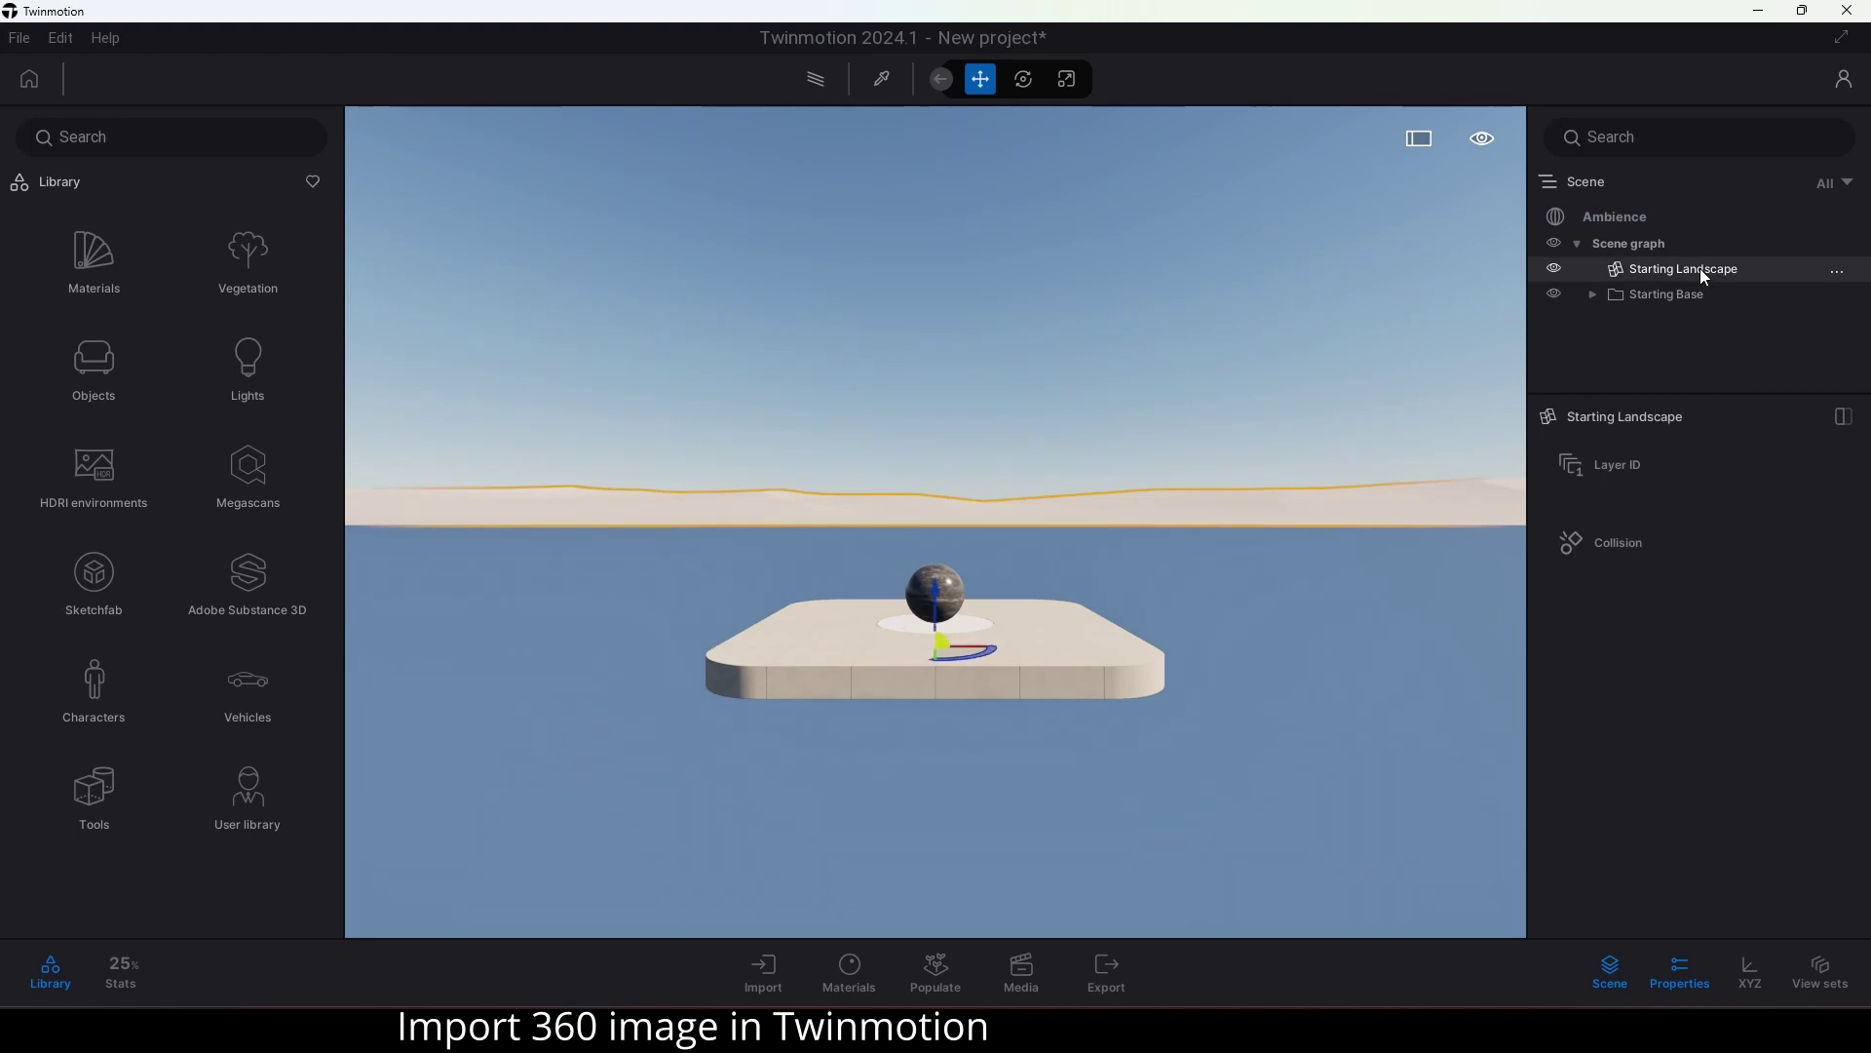
pyautogui.press('Delete')
pyautogui.click(1700, 270)
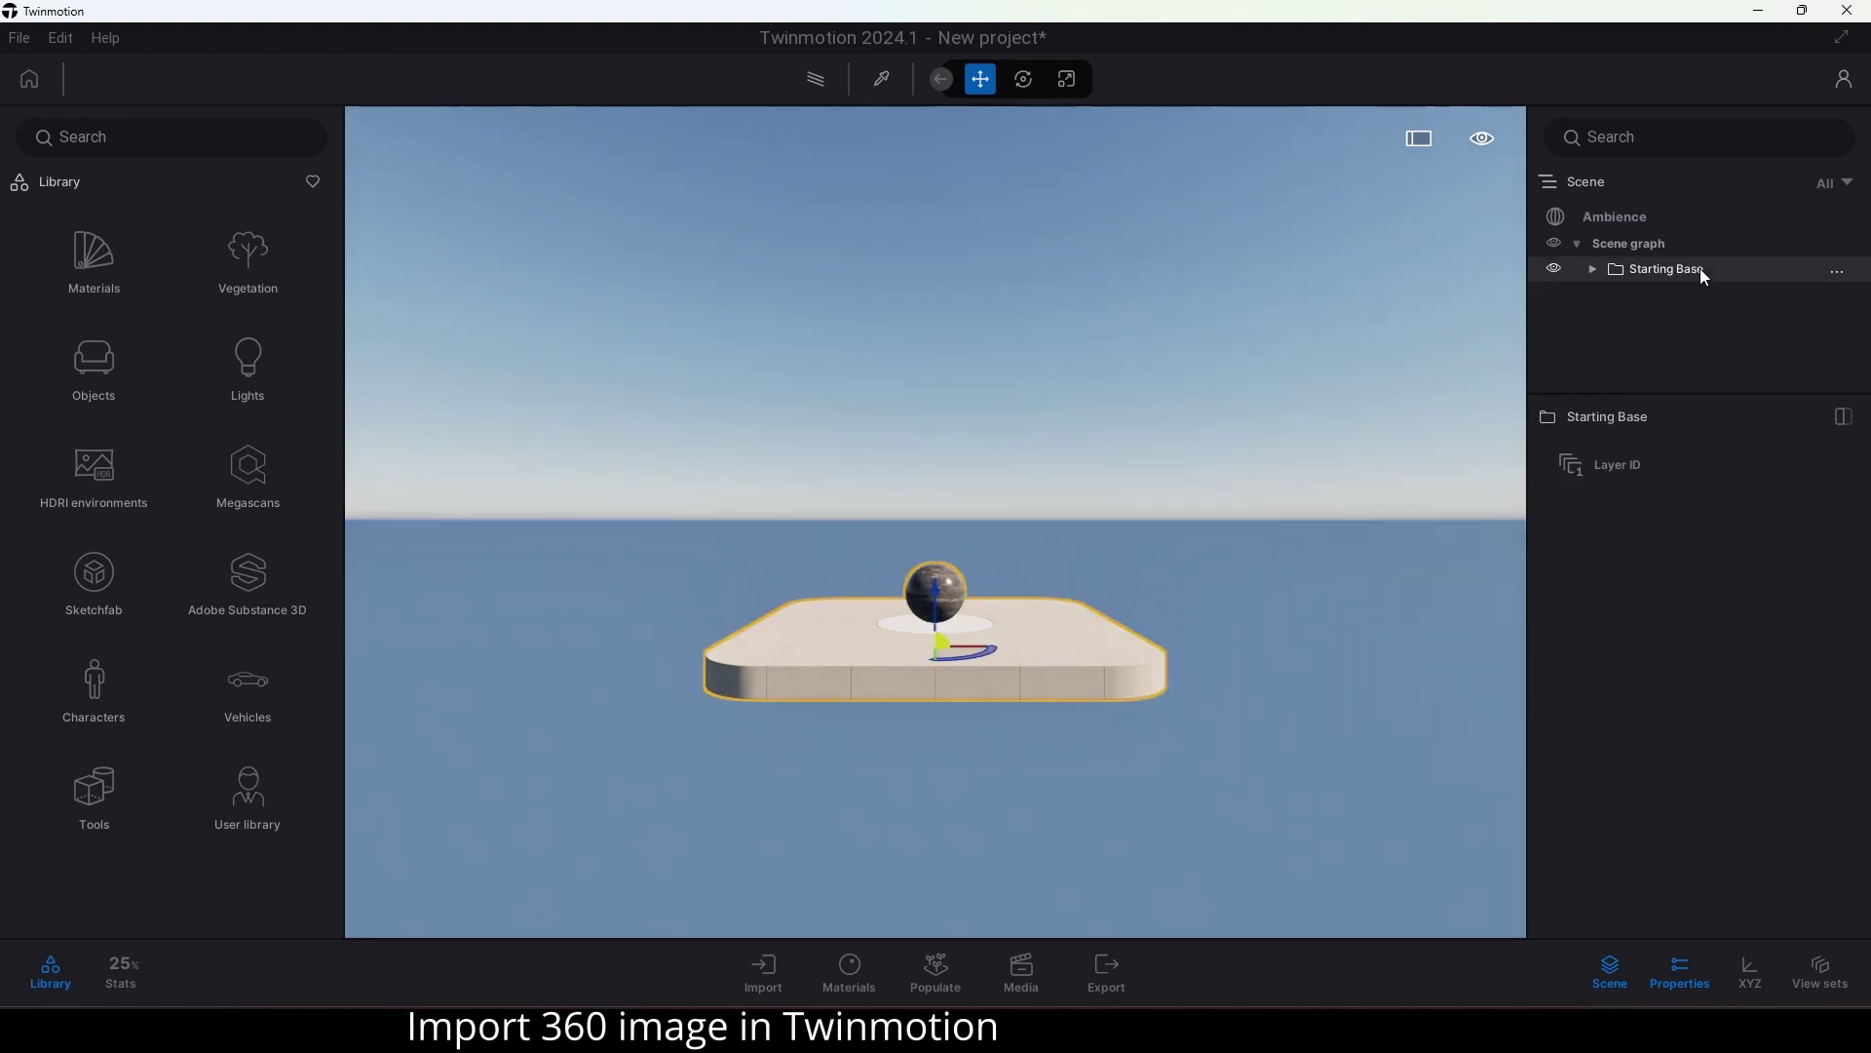
# Enable the HDRI environment in the Ambience settings and set its mode to Backdrop HDRI.
pyautogui.click(1618, 226)
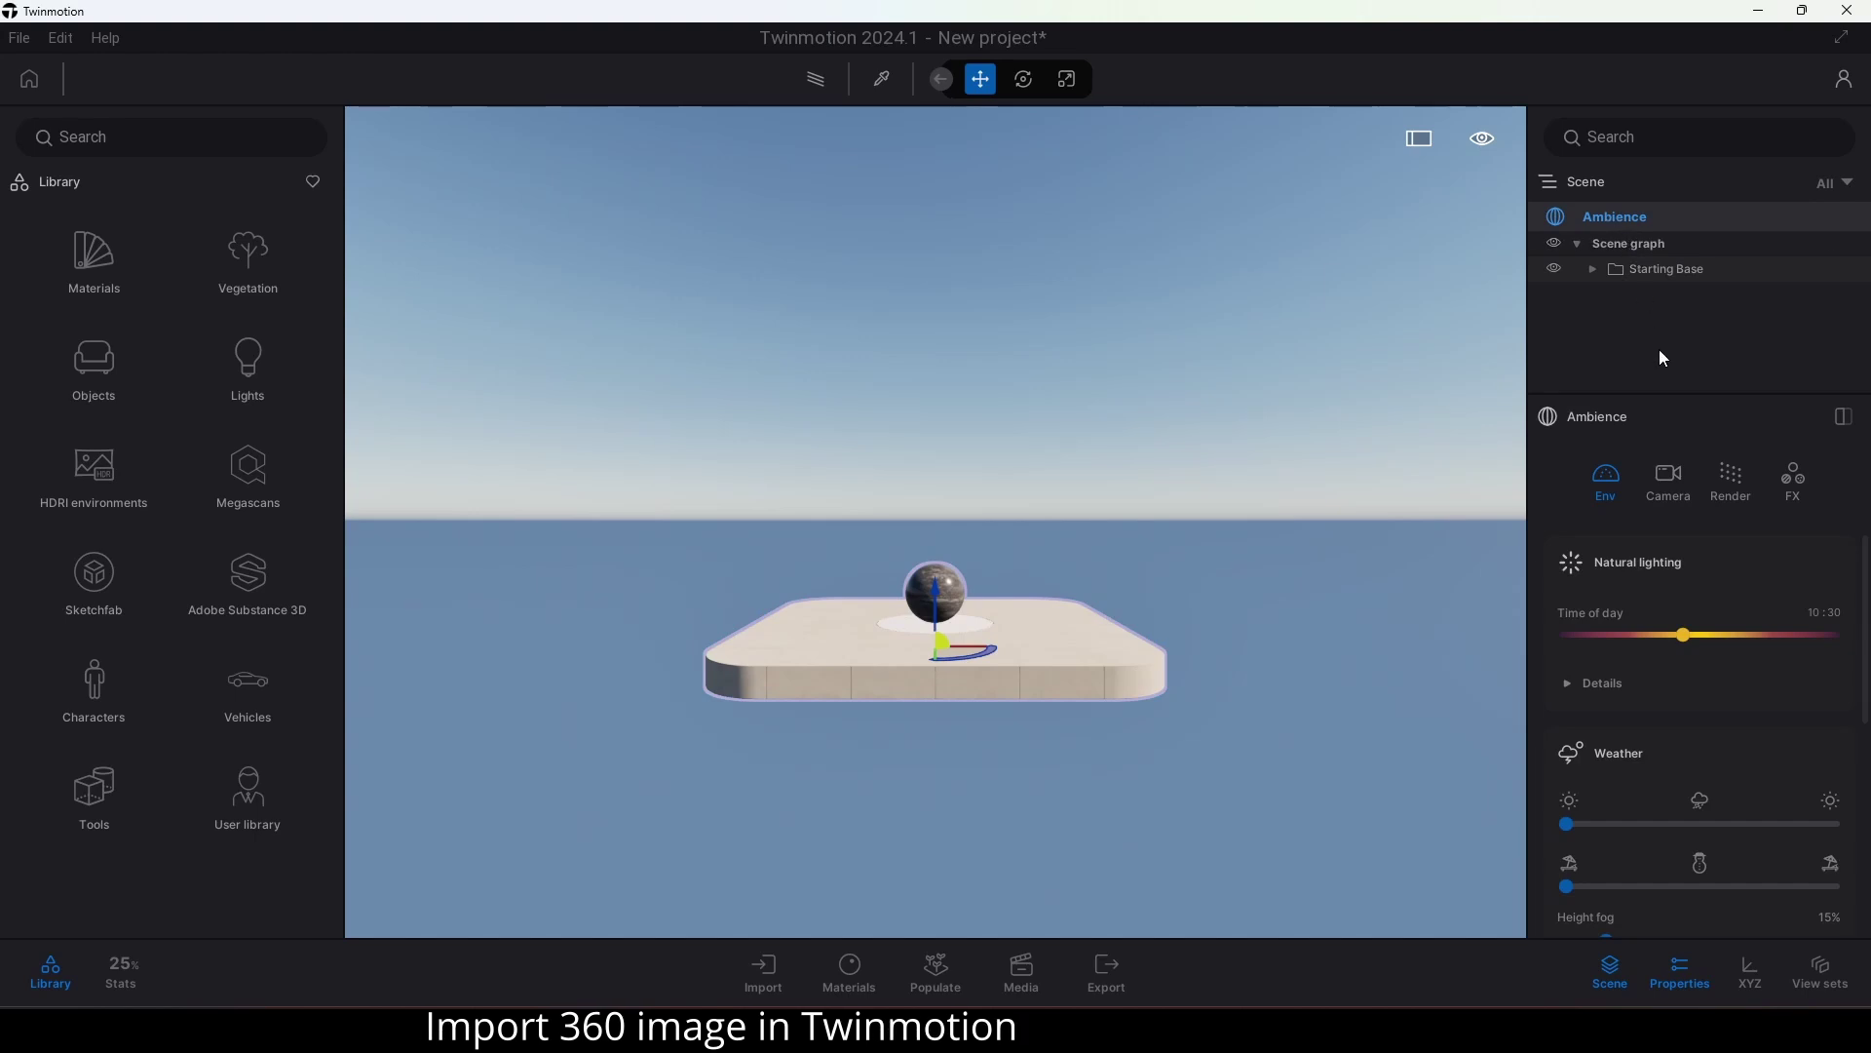
pyautogui.scroll(-5, 1672, 758)
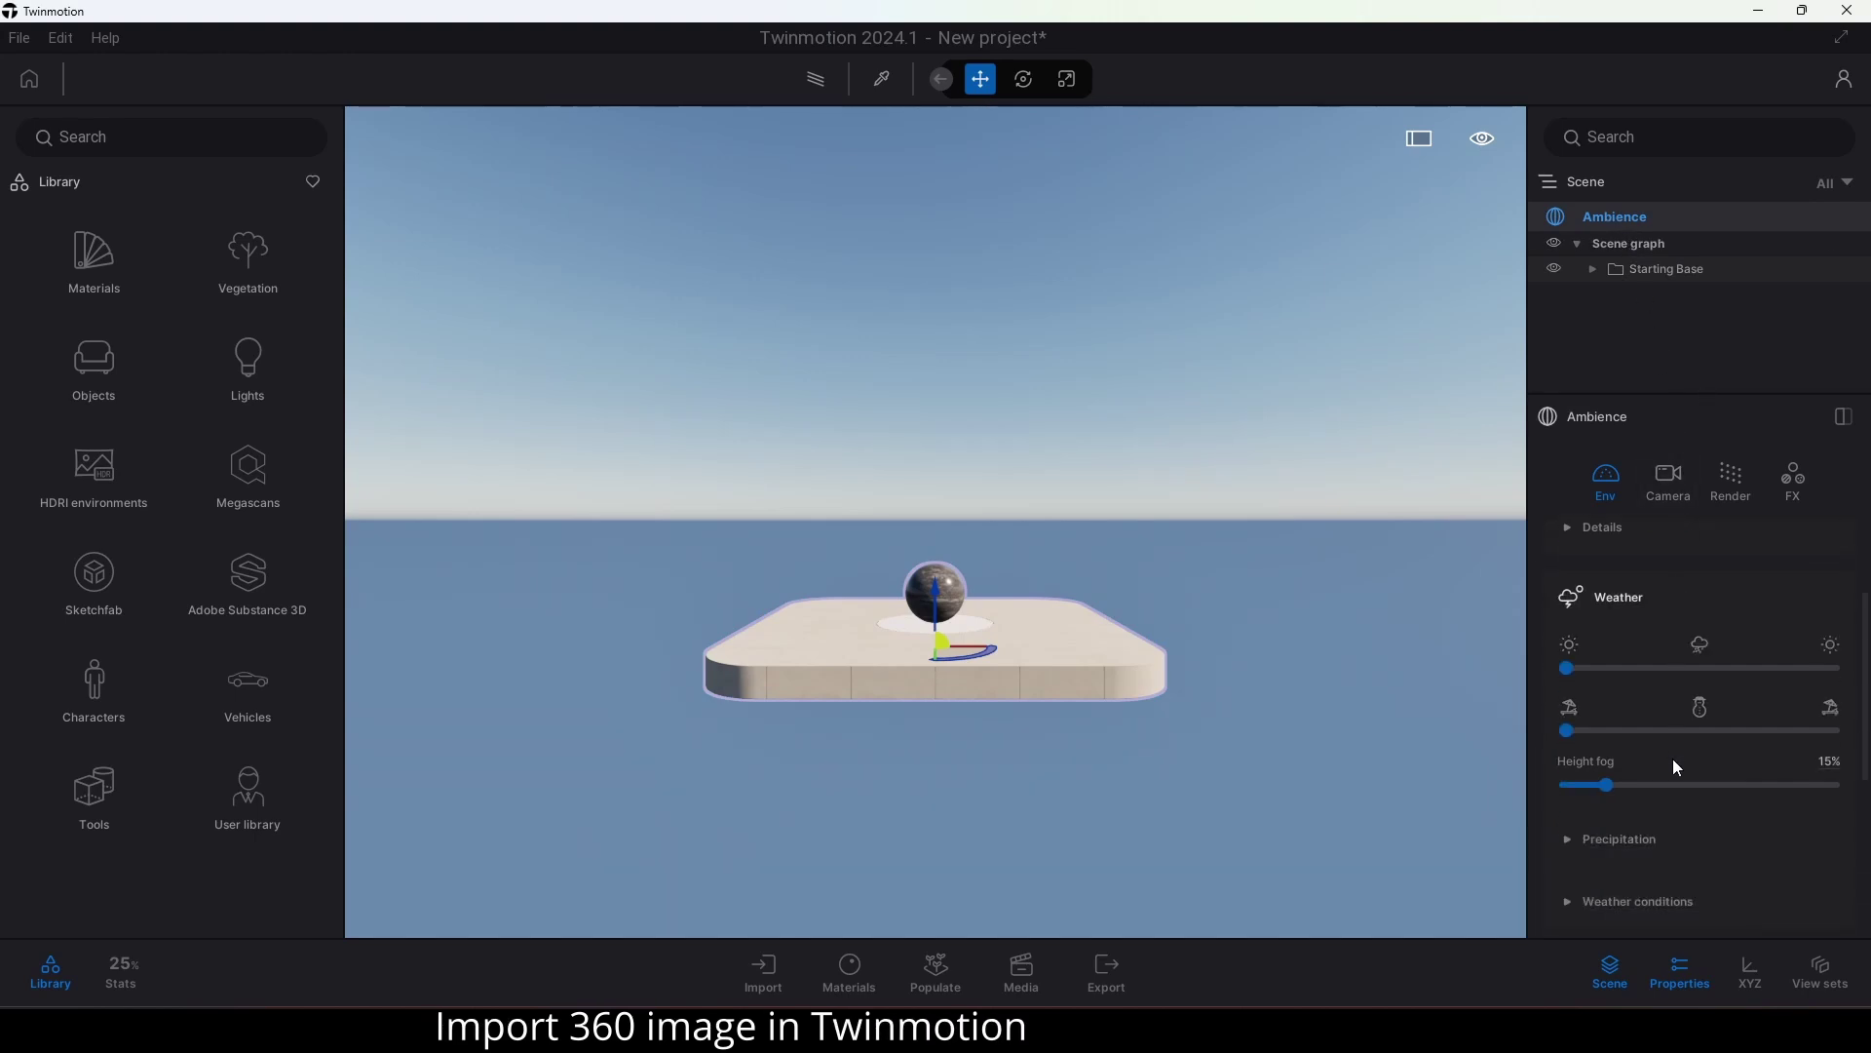
pyautogui.scroll(-2, 1671, 769)
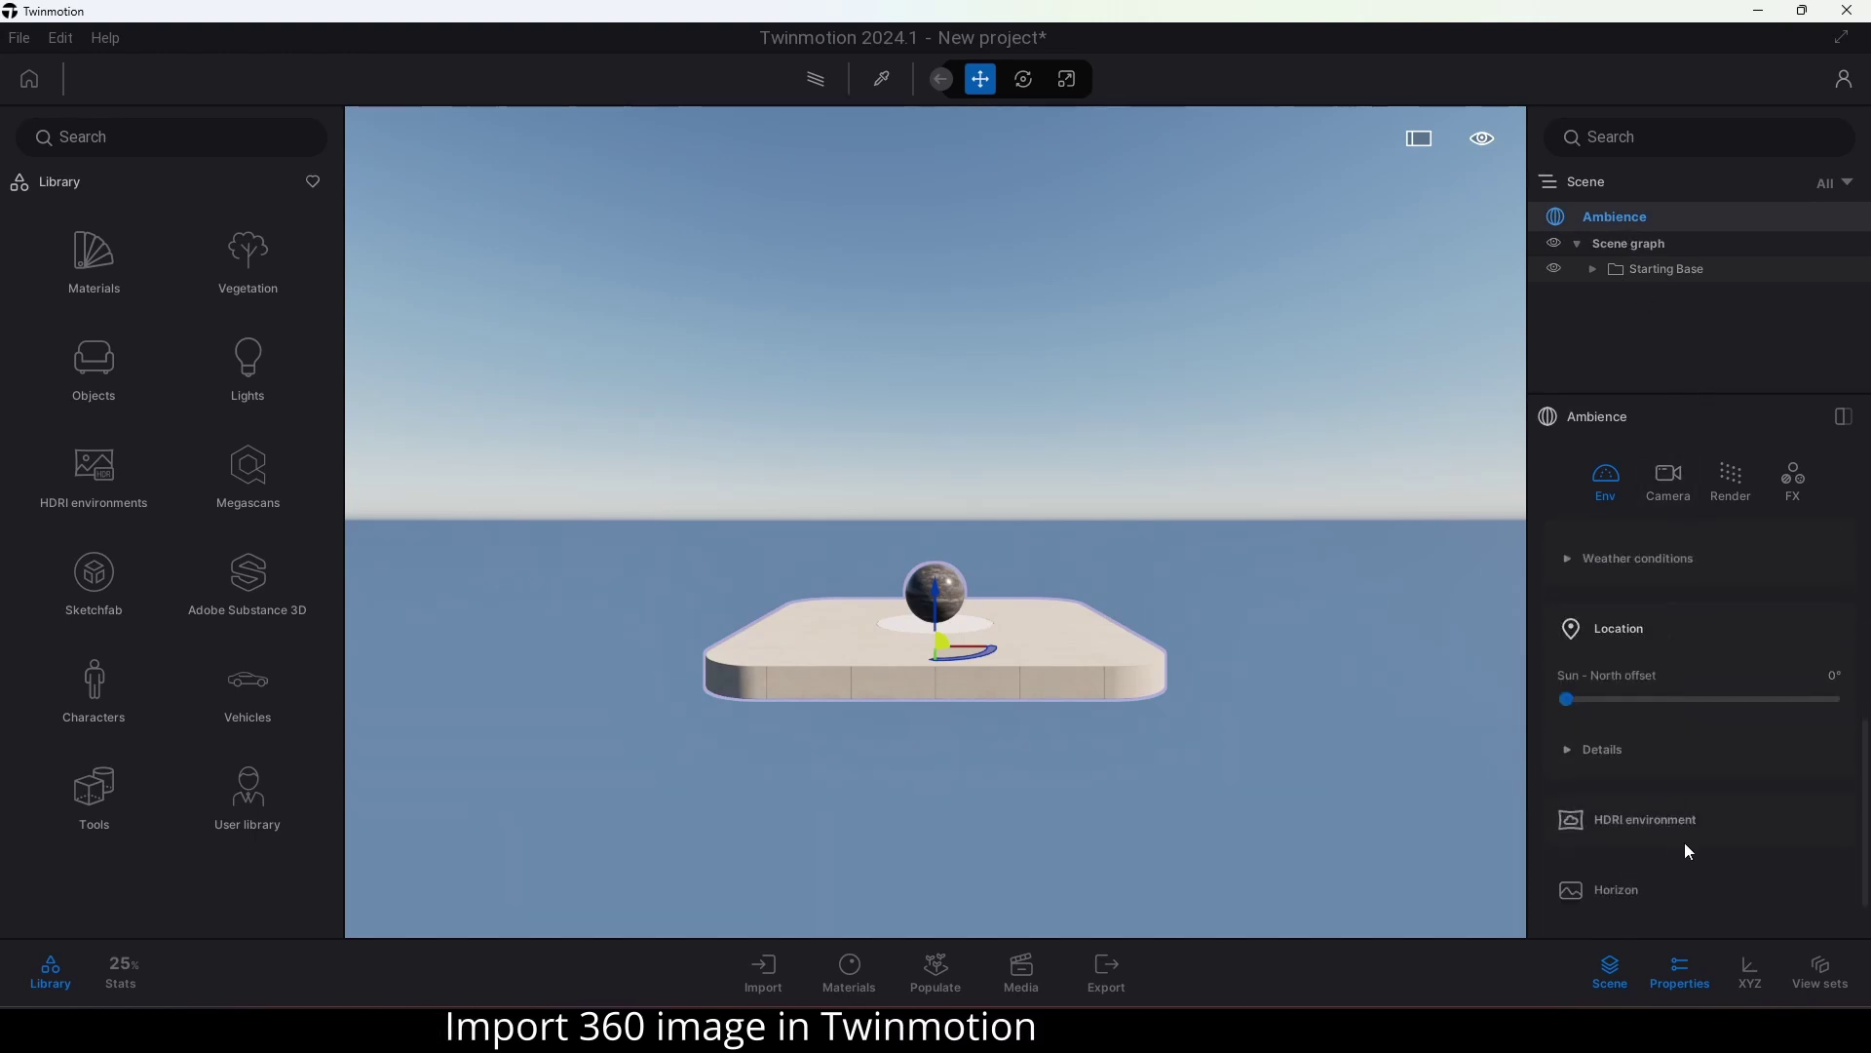
pyautogui.click(1727, 838)
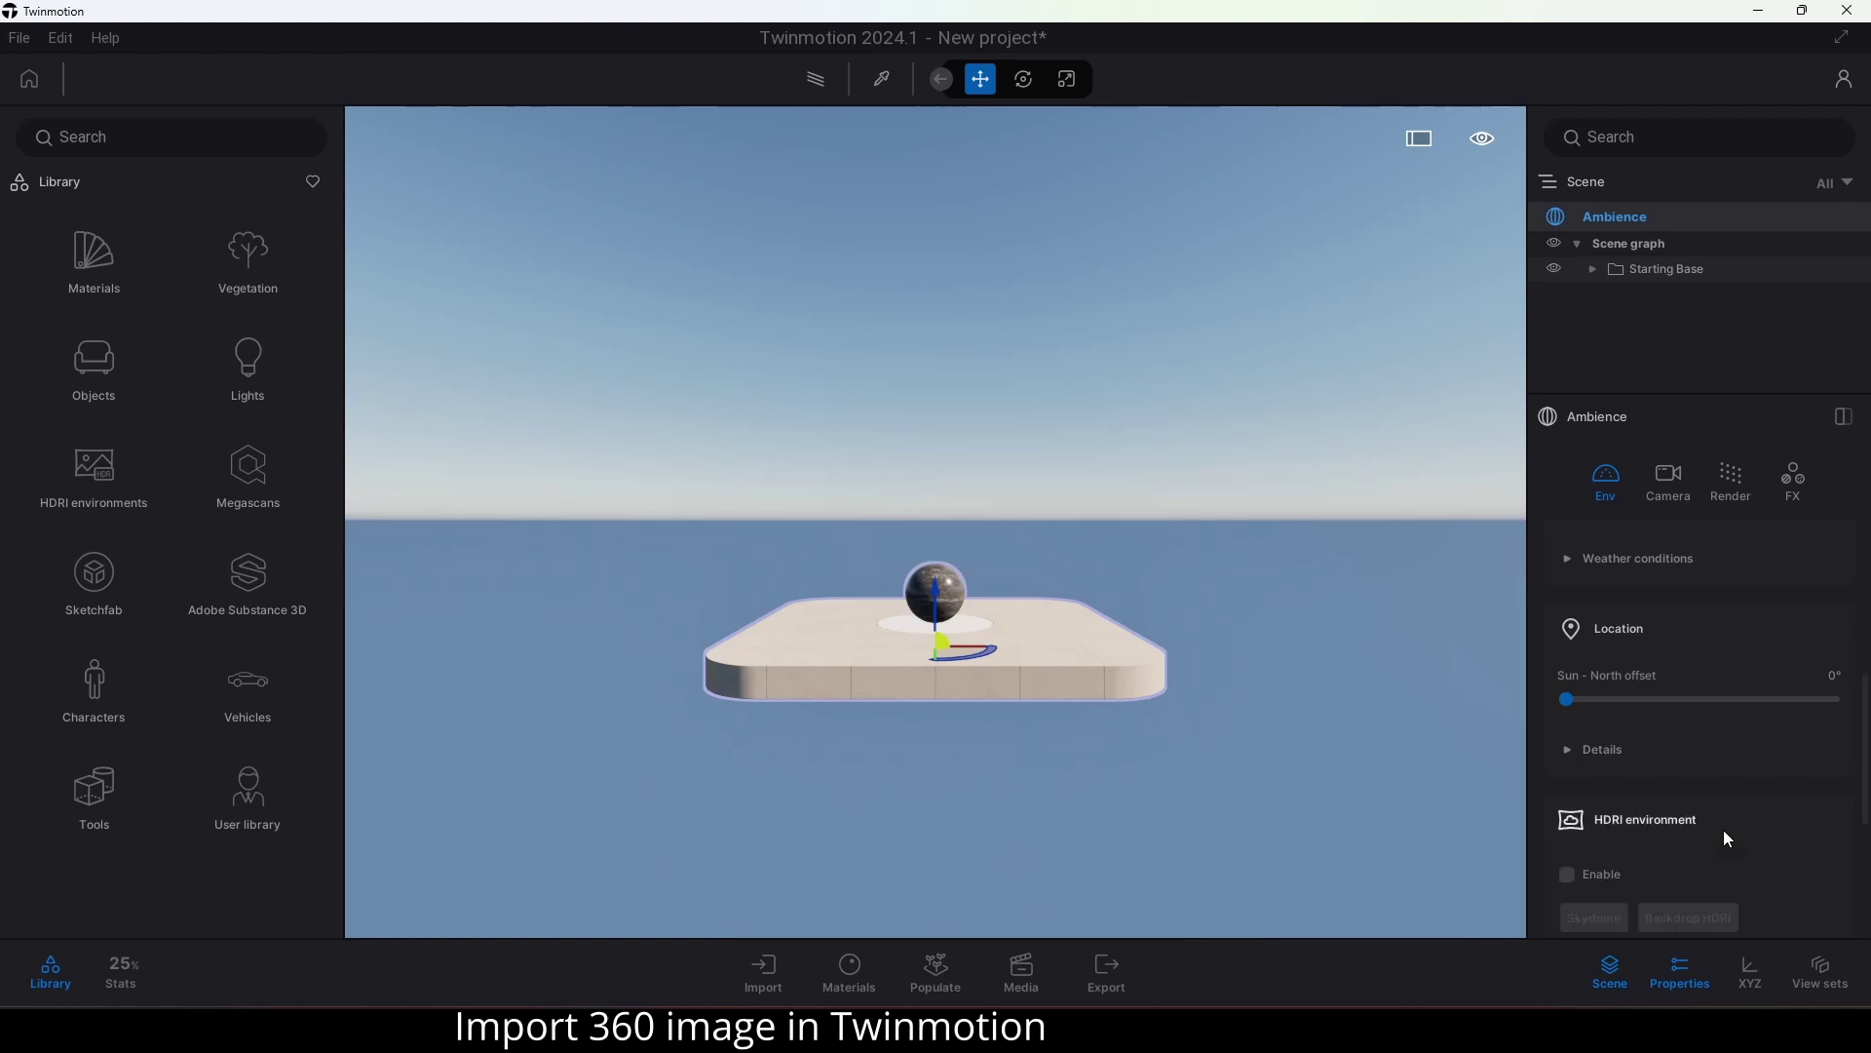
pyautogui.scroll(-2, 1726, 839)
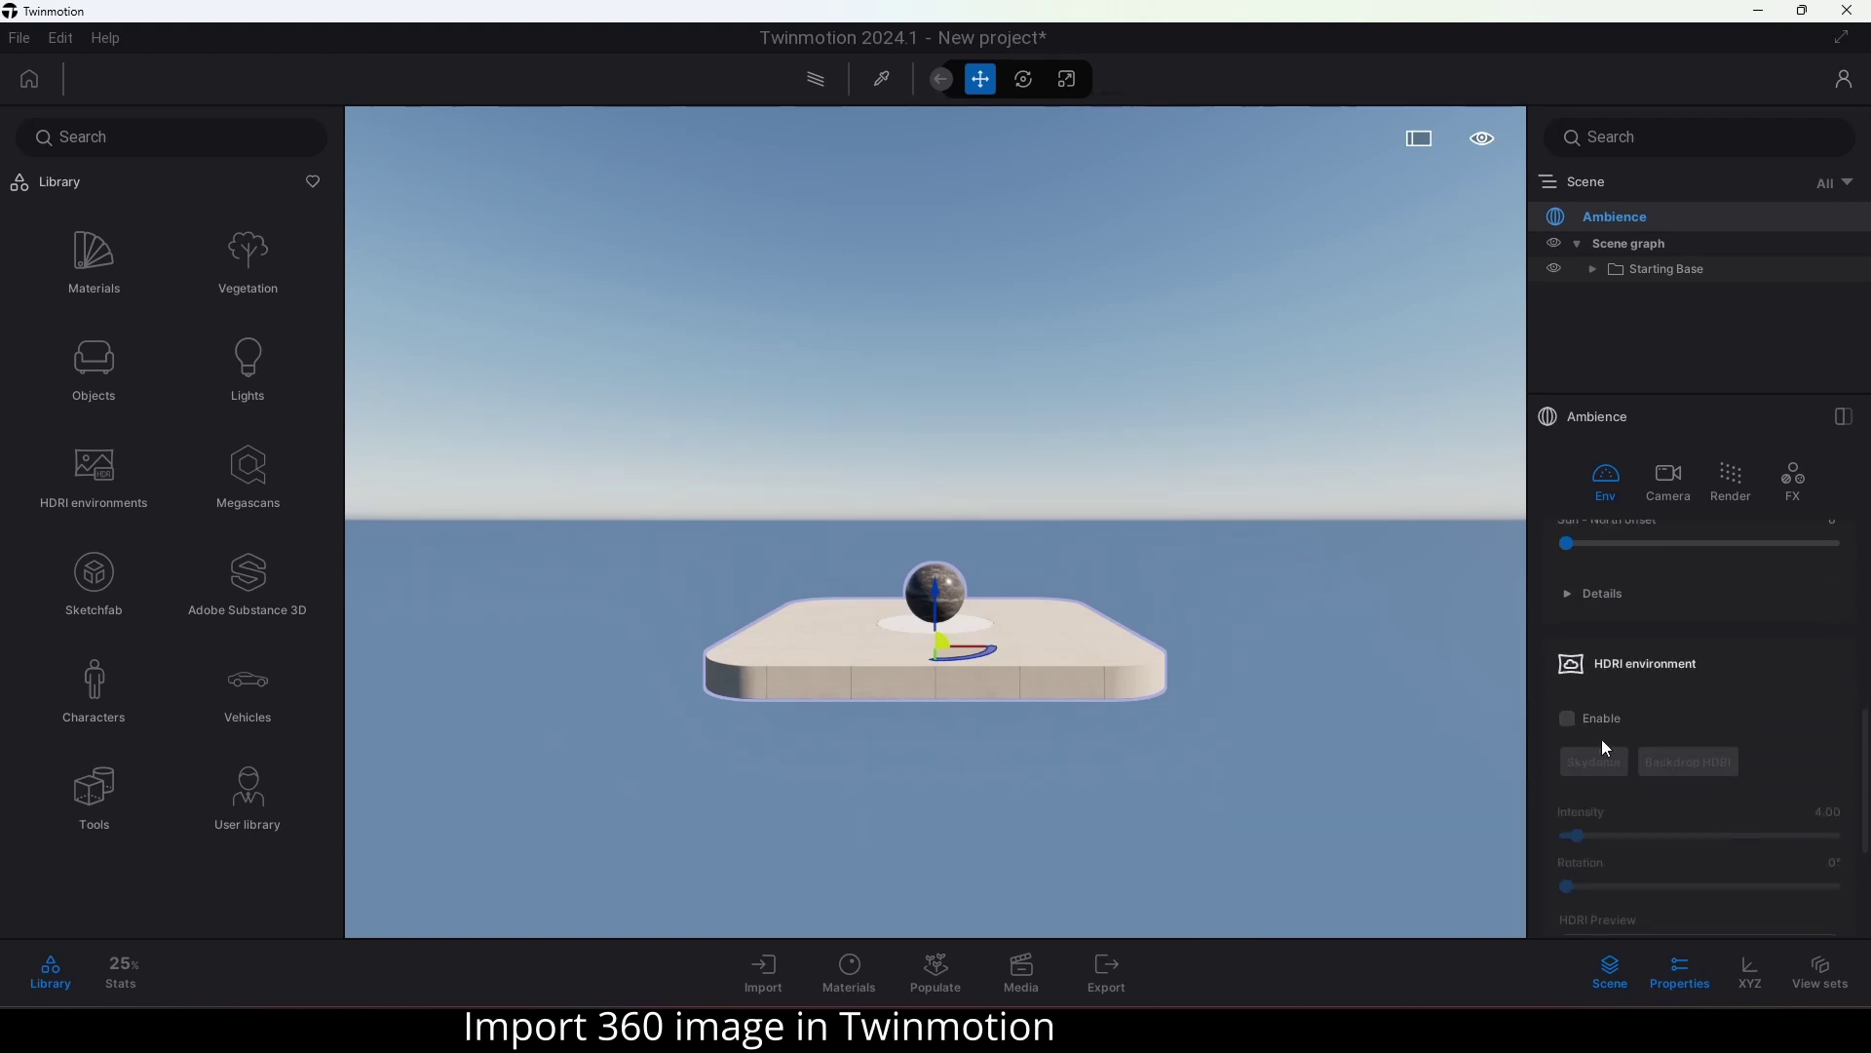
pyautogui.click(1567, 718)
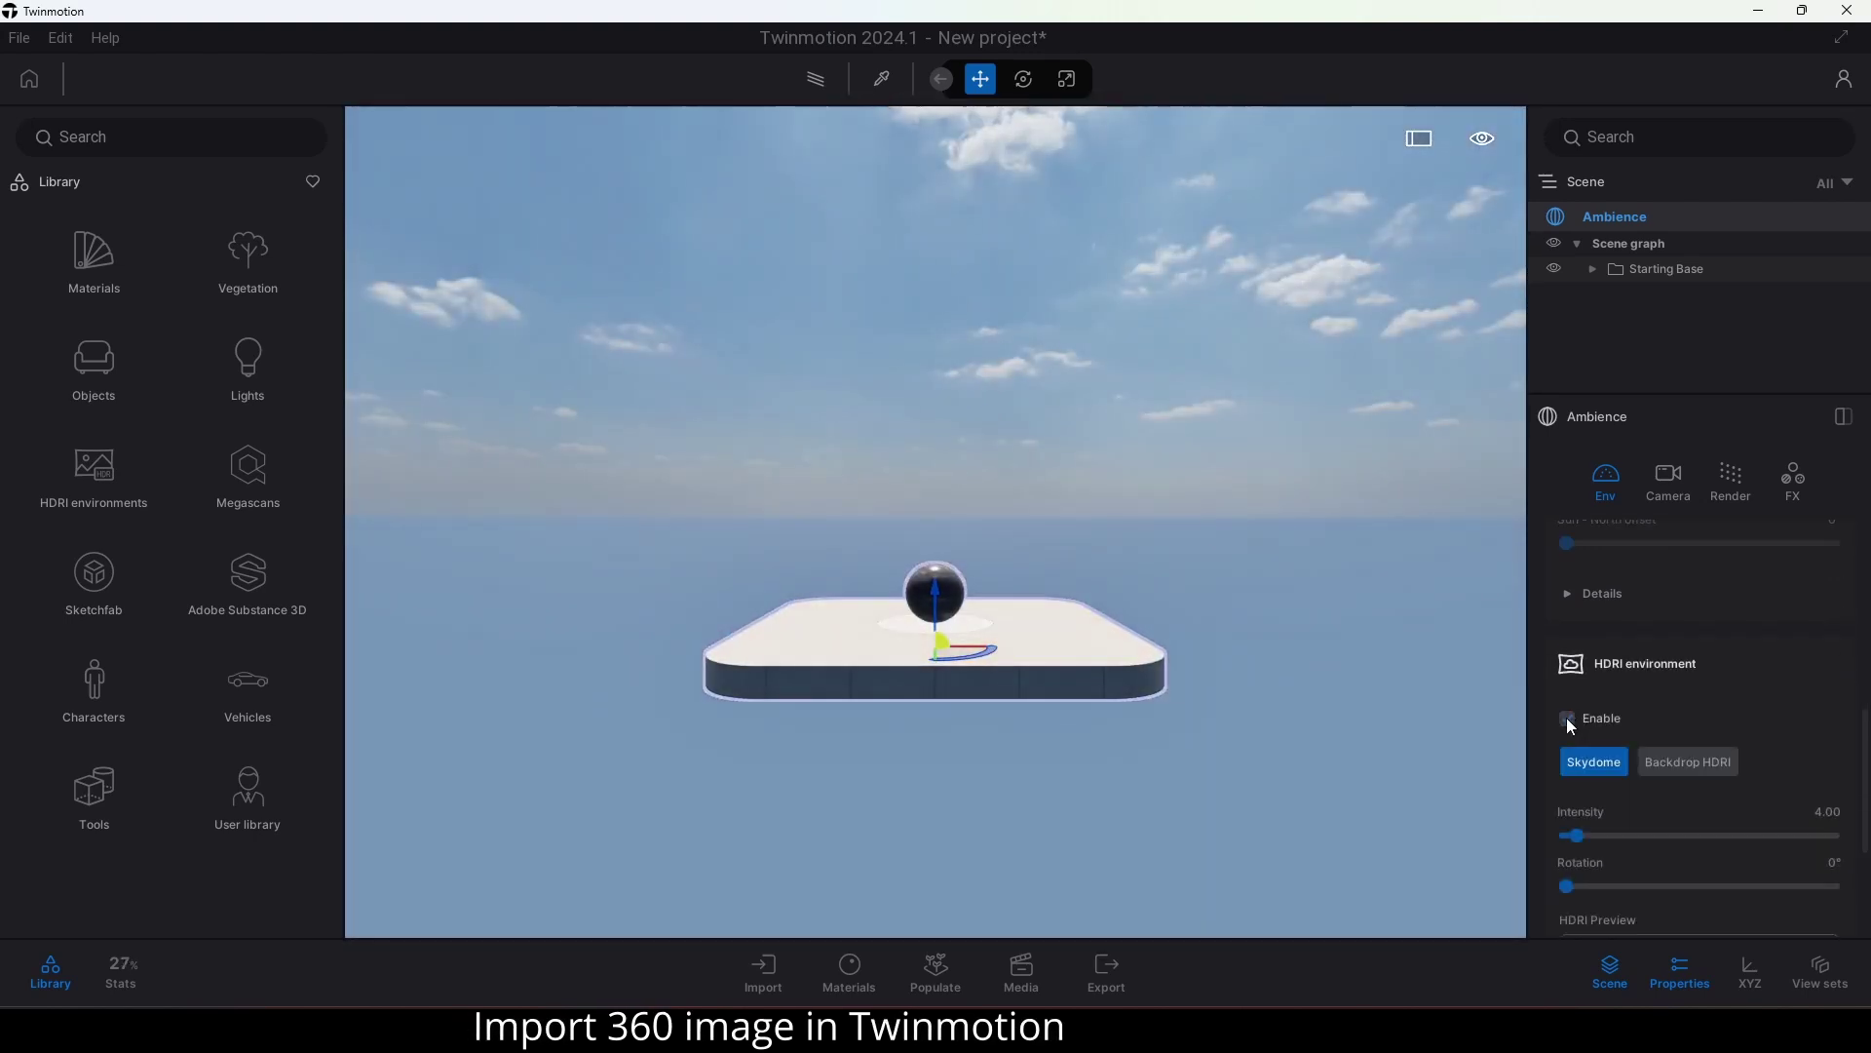
pyautogui.click(1658, 759)
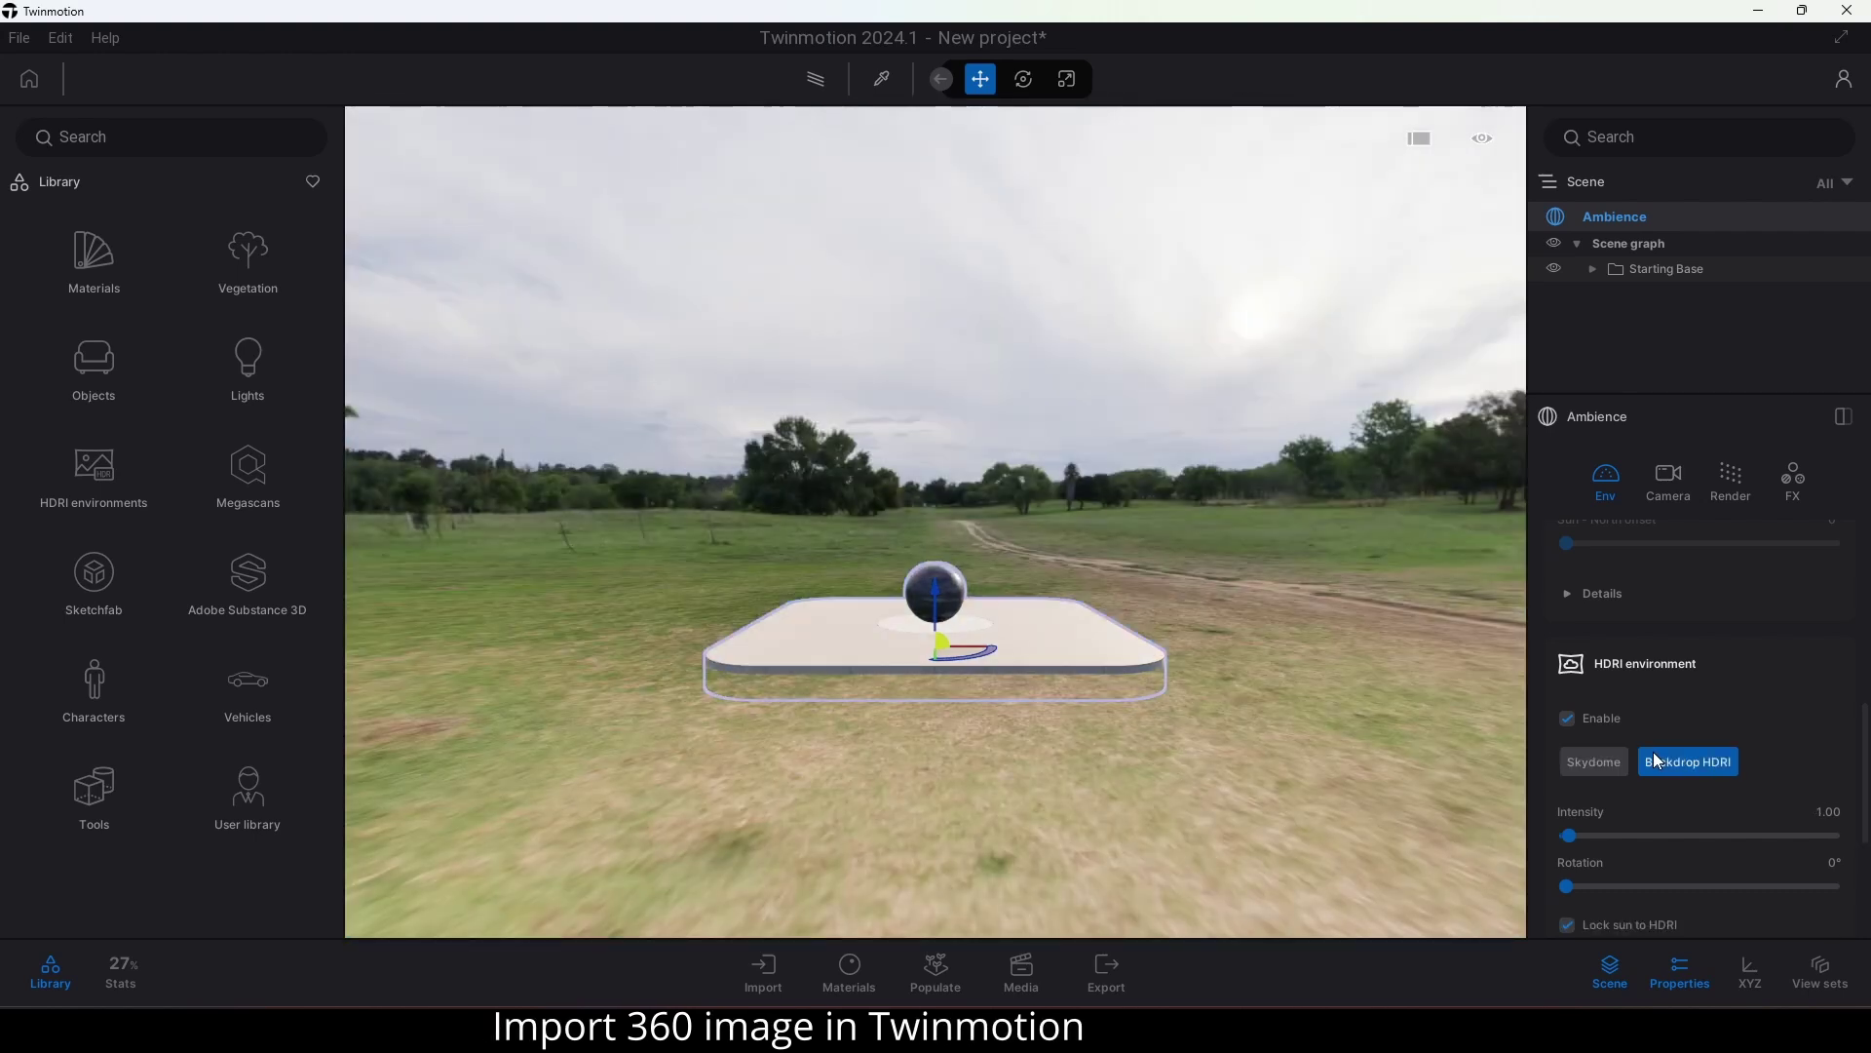
# Replace the default Approaching Storm backdrop with the converted 360 panorama .hdr file from the Bestaande situatie folder.
pyautogui.scroll(-3, 1655, 756)
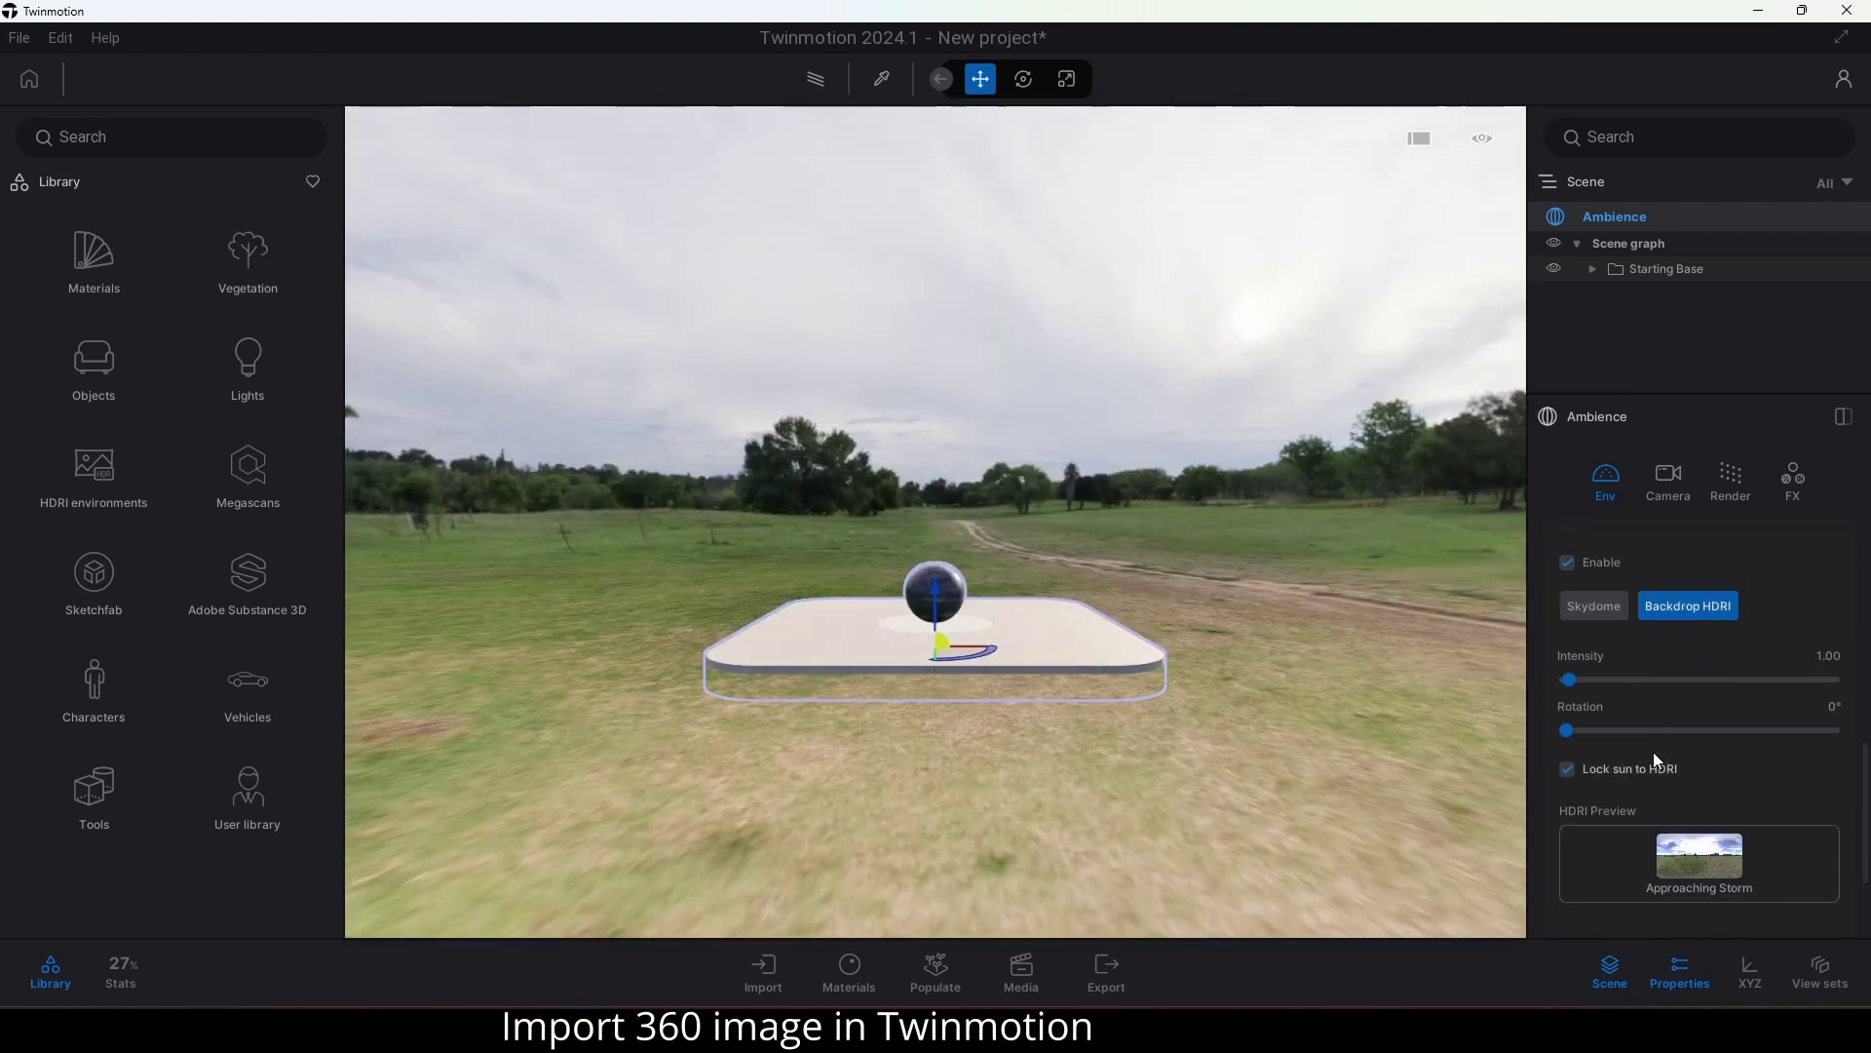
pyautogui.click(1700, 805)
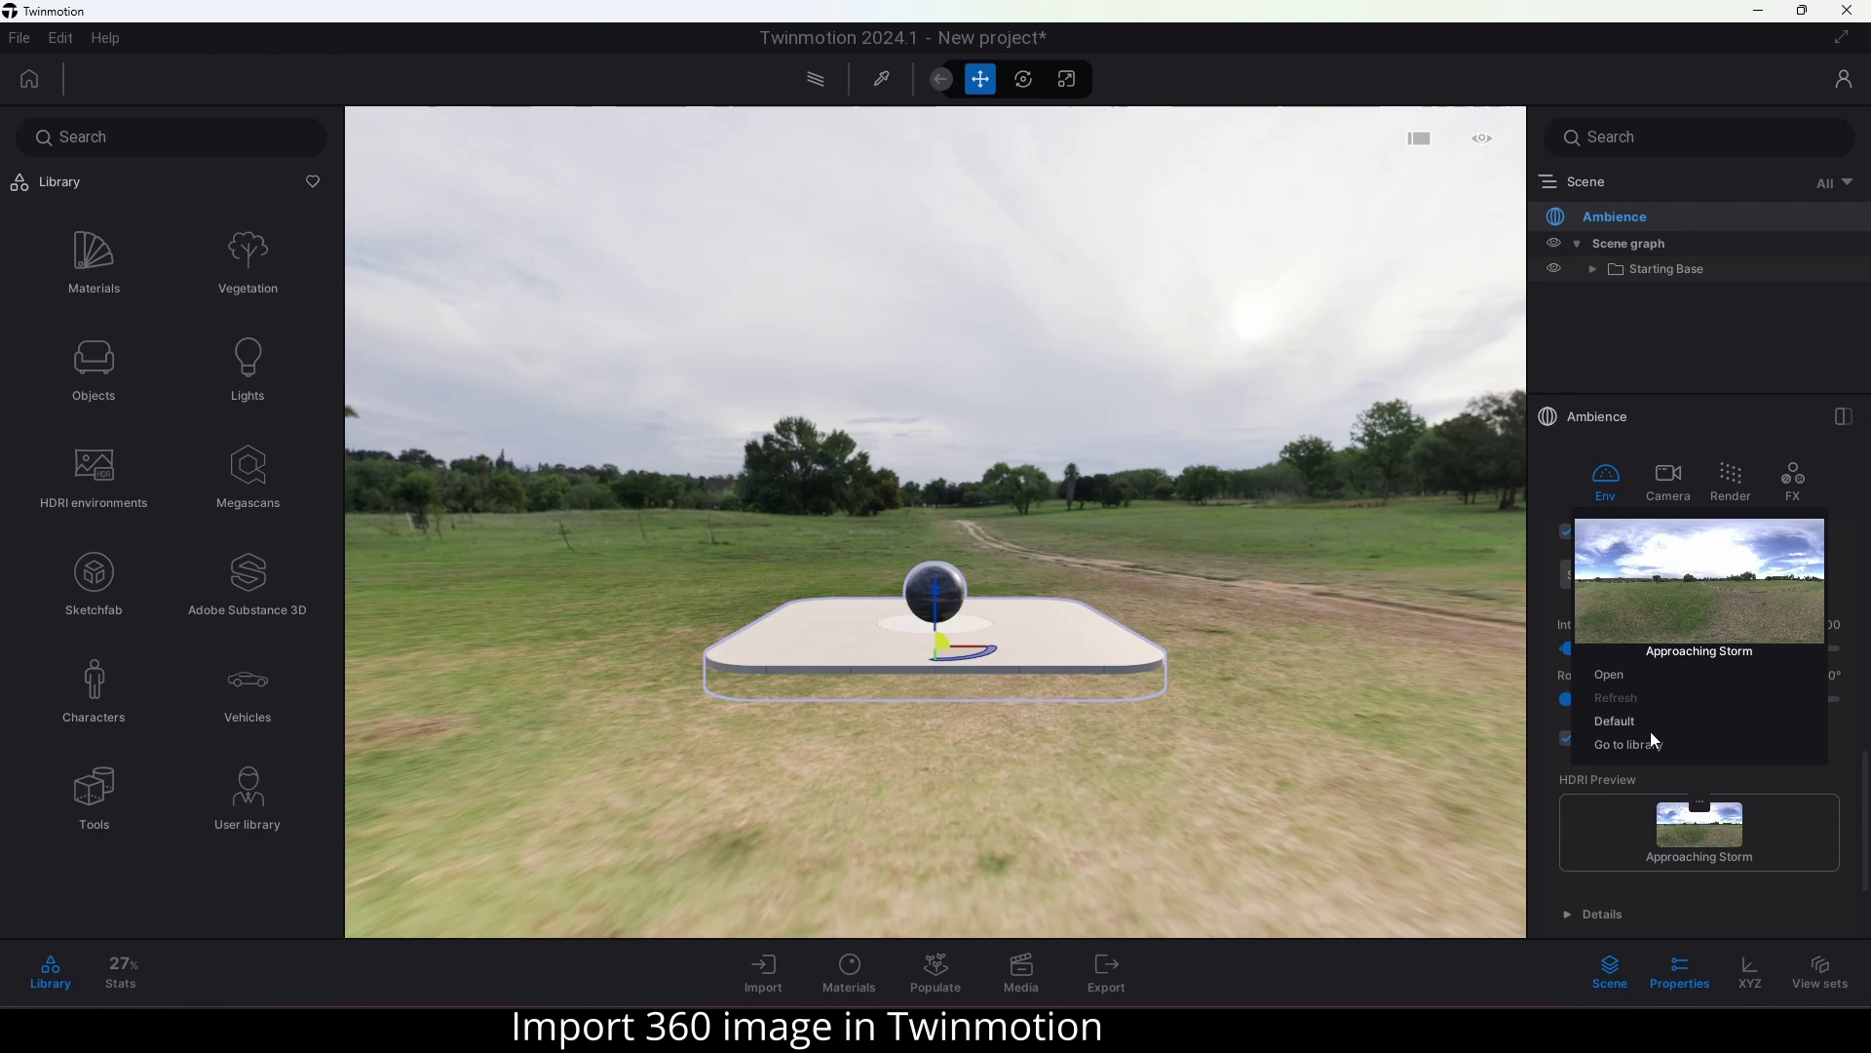
pyautogui.click(1611, 677)
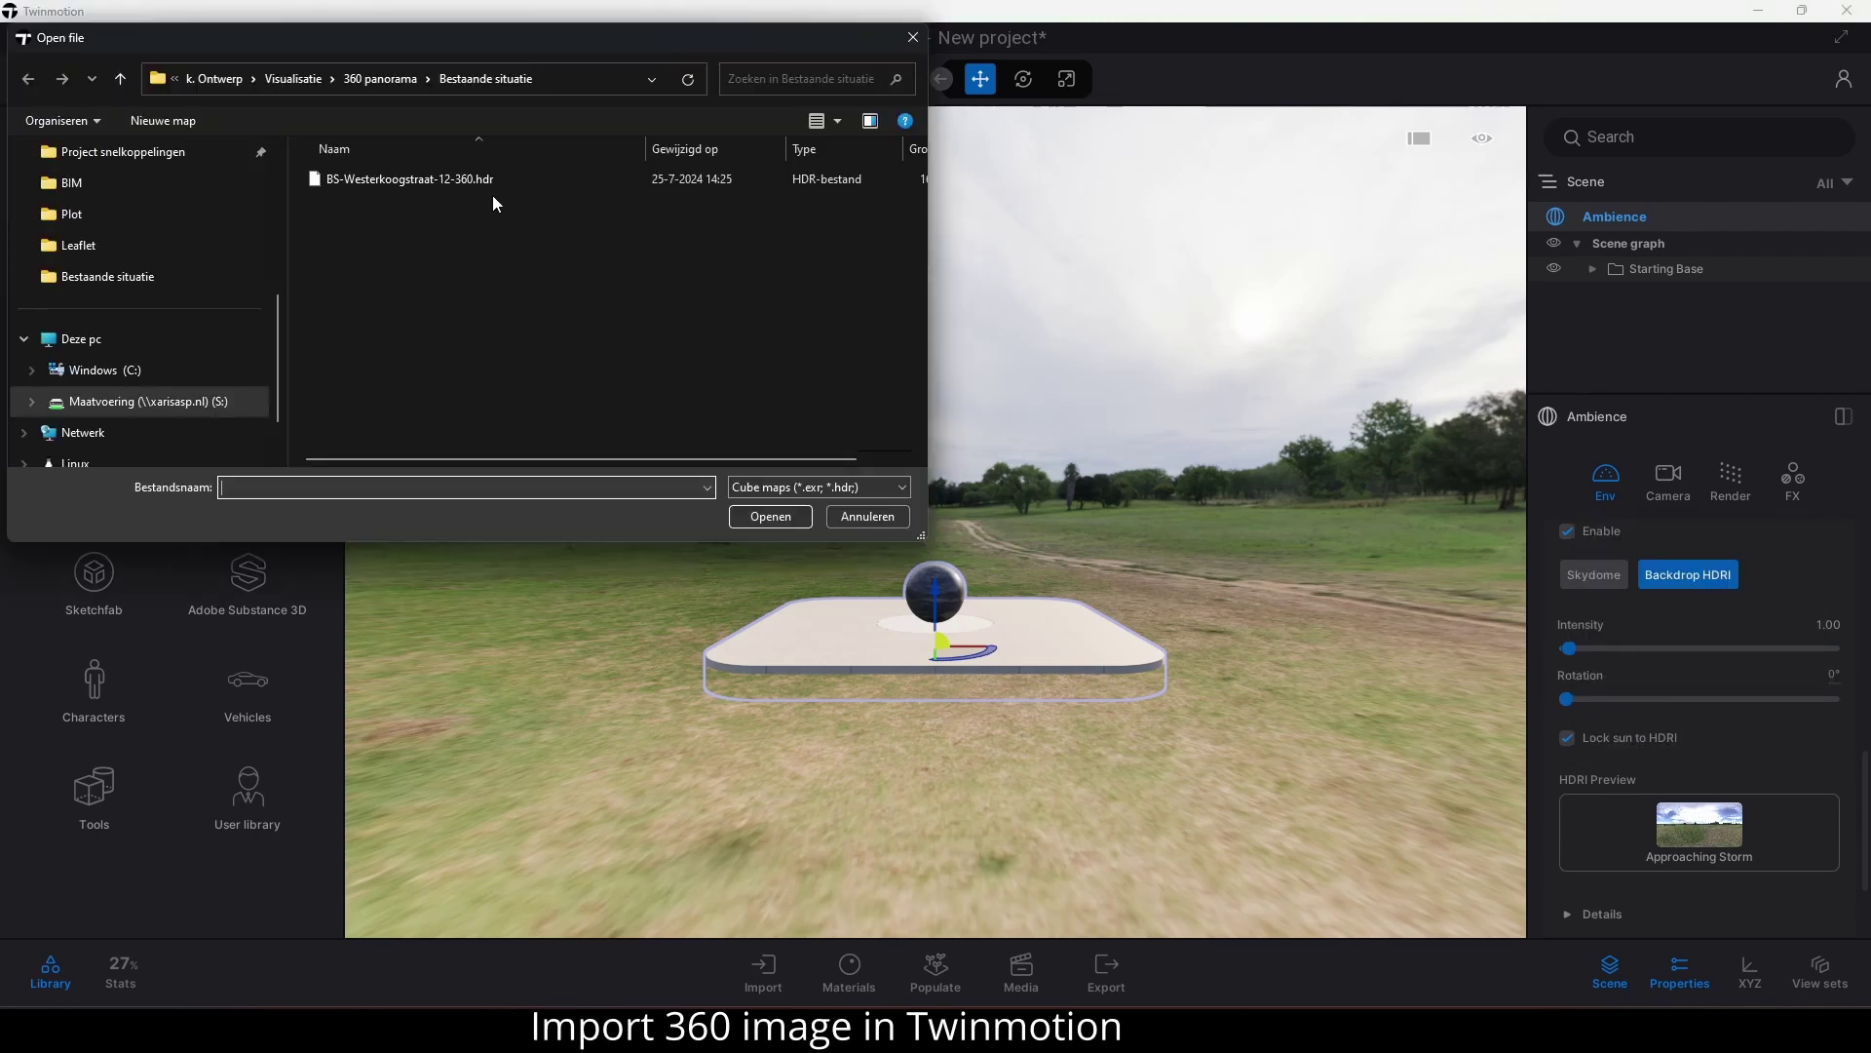
pyautogui.click(444, 179)
pyautogui.click(752, 517)
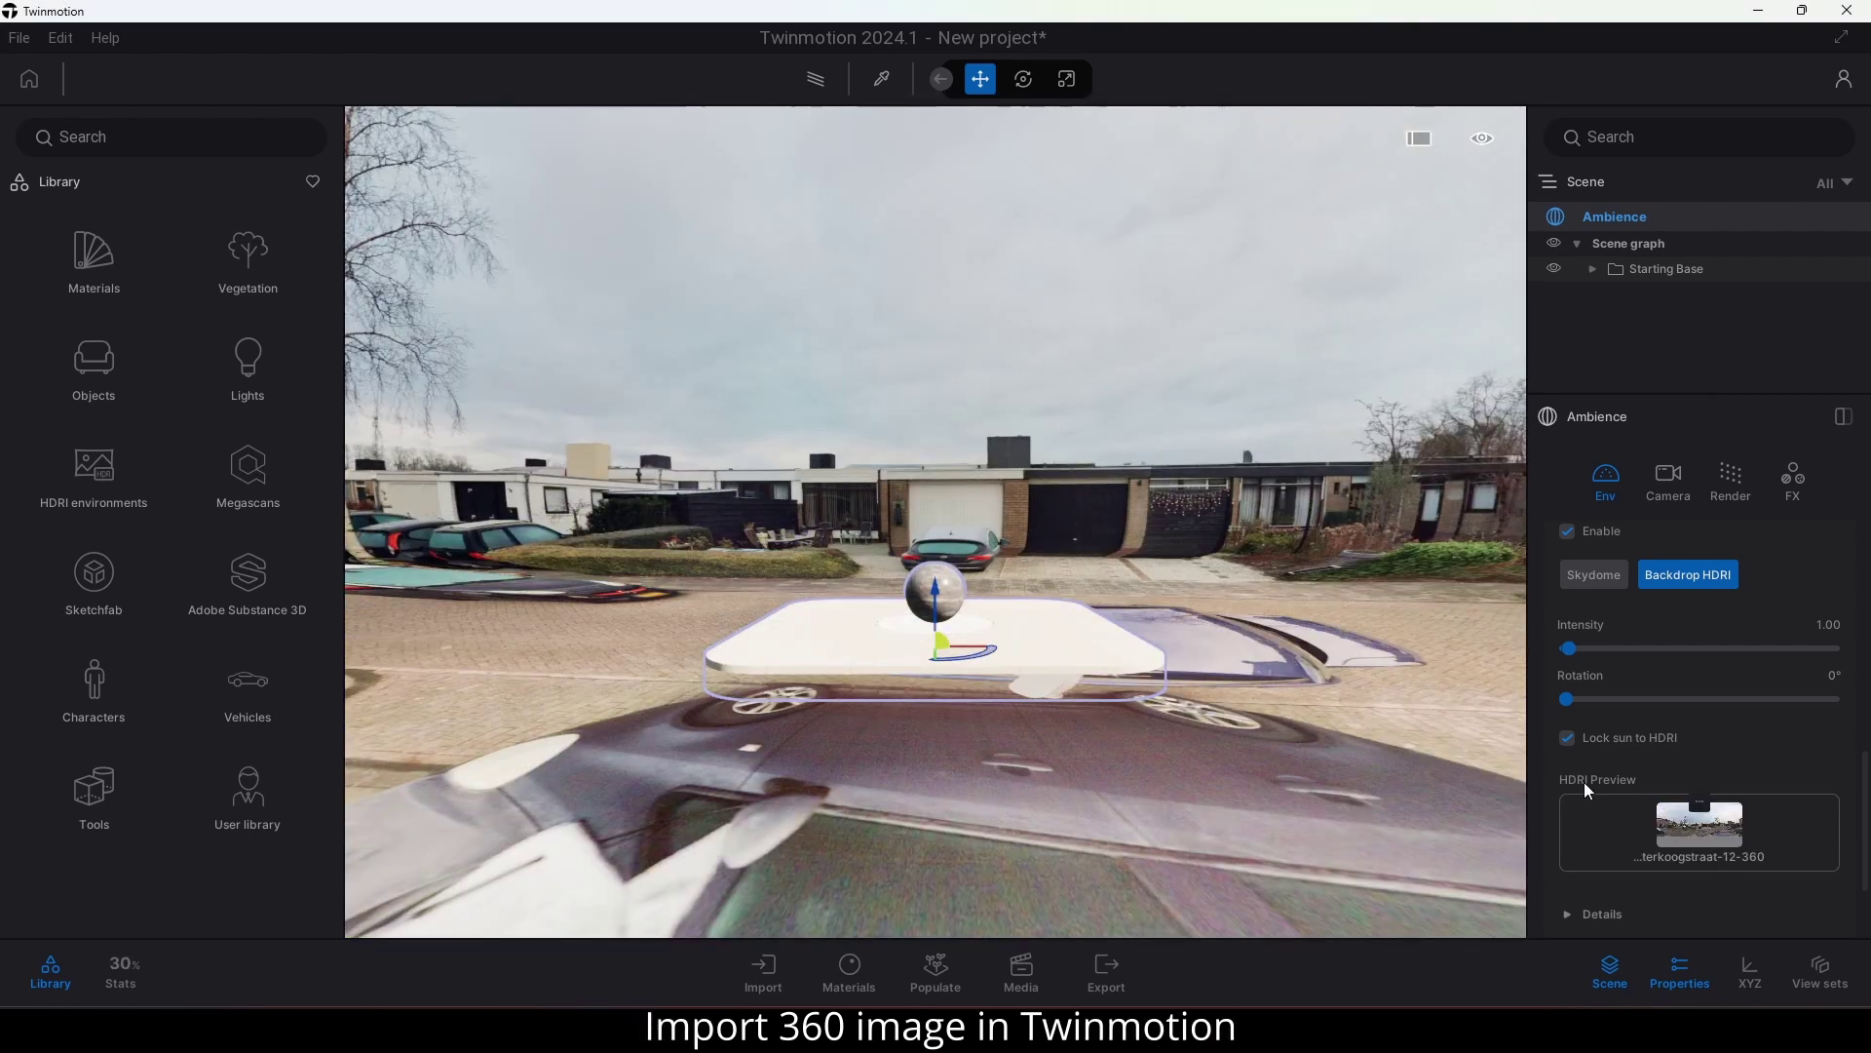
# Center the HDRI backdrop on the camera position and set its height offset to -2.3 m.
pyautogui.scroll(-1, 1640, 836)
pyautogui.click(1624, 856)
pyautogui.scroll(-1, 1616, 846)
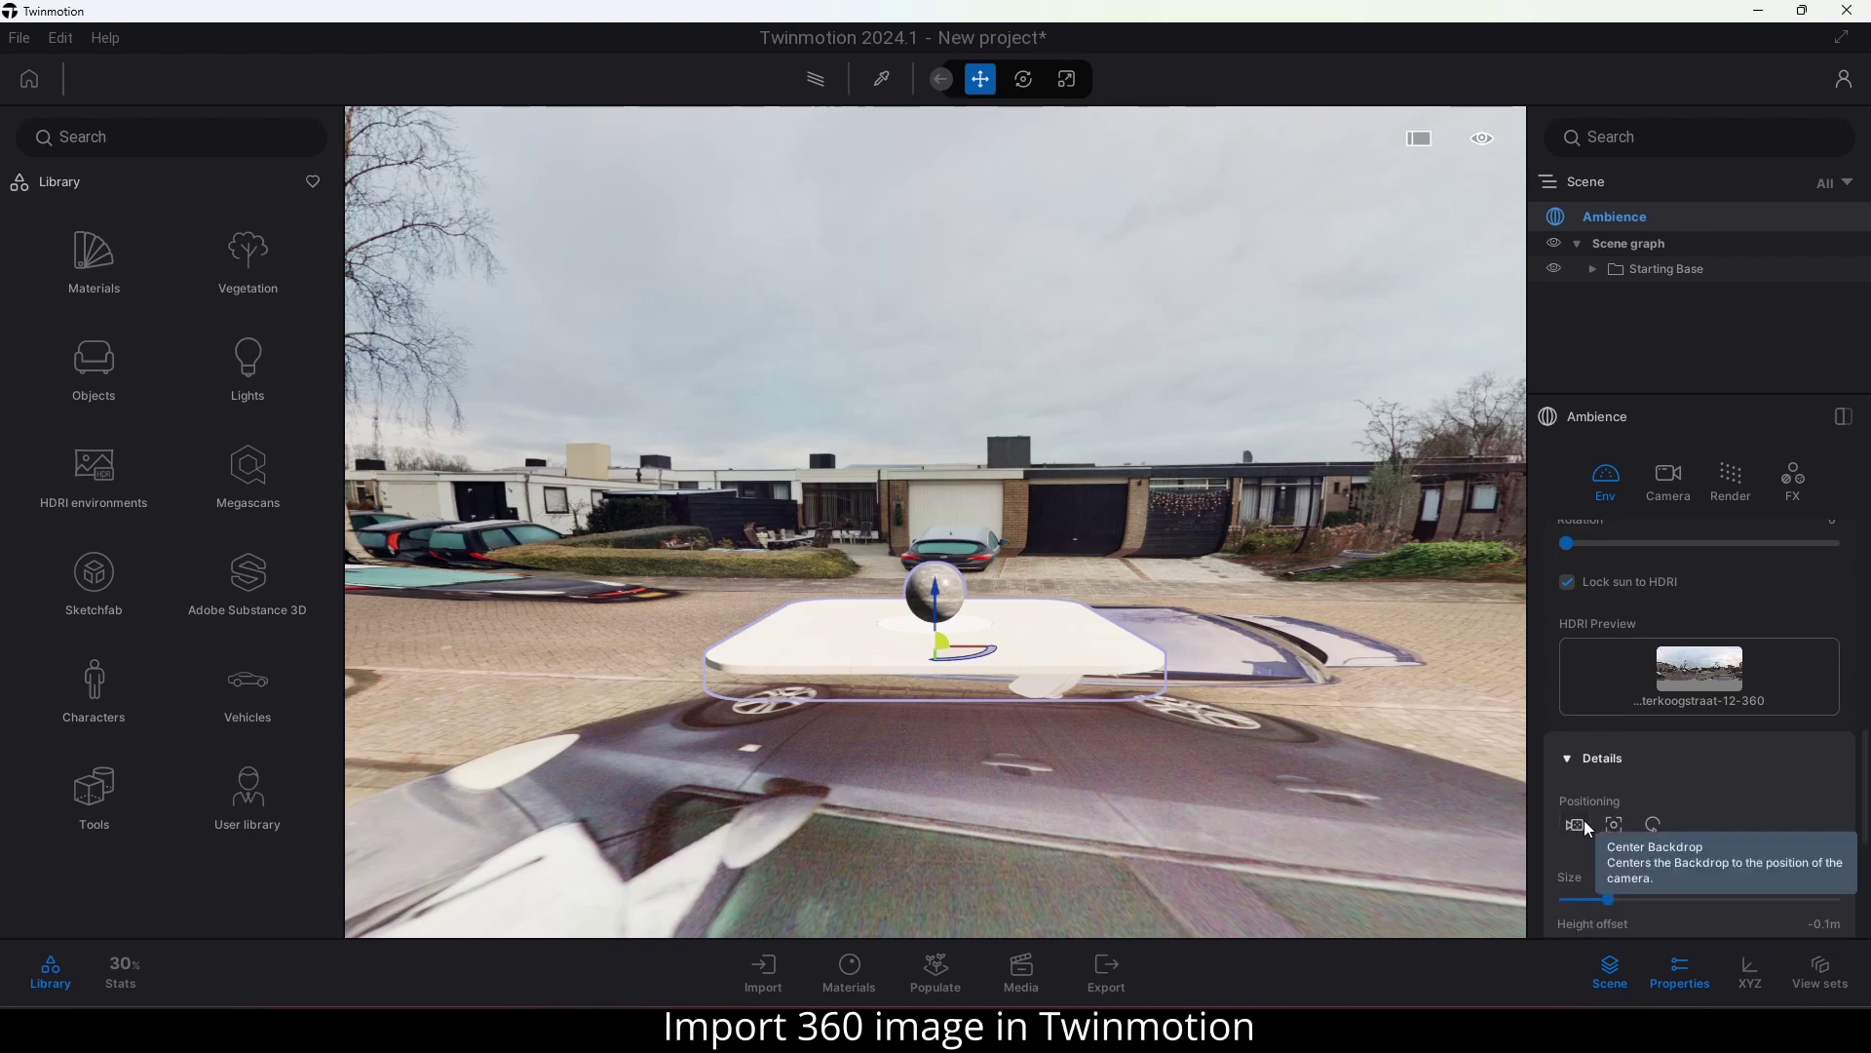
pyautogui.click(1585, 825)
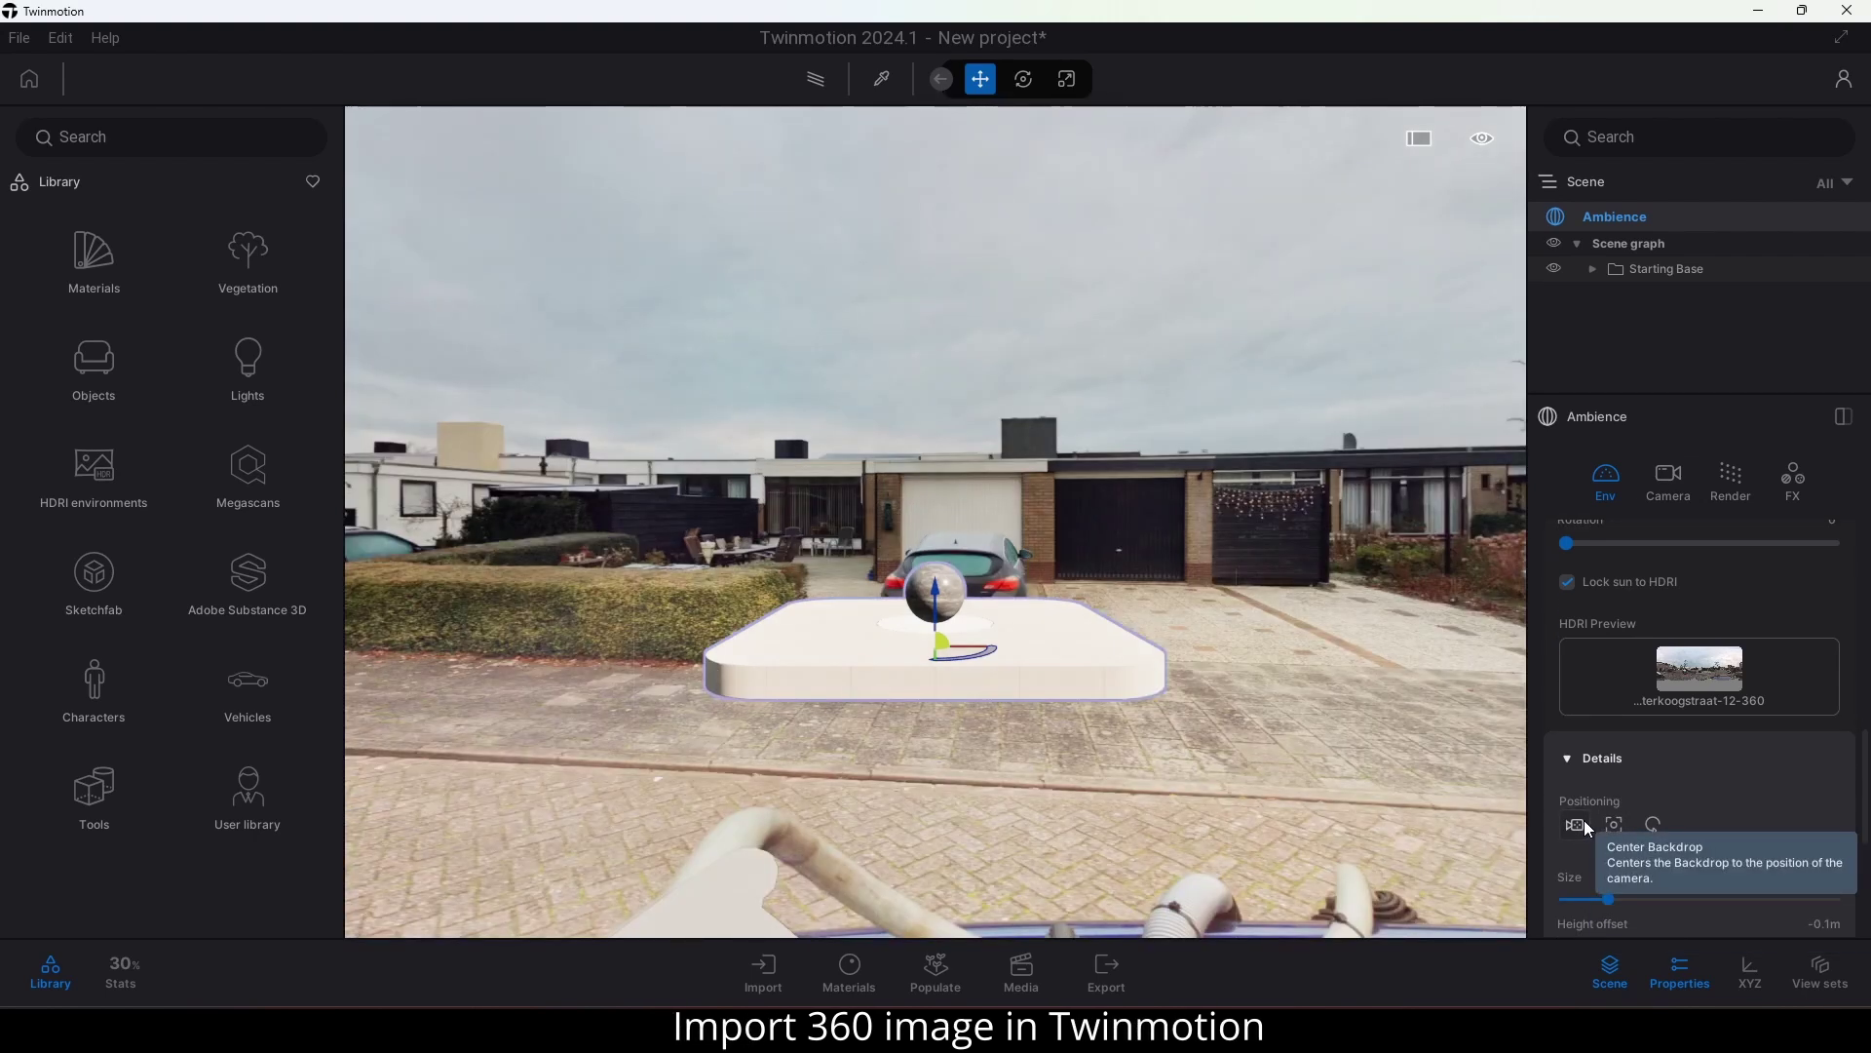
pyautogui.scroll(-3, 1595, 819)
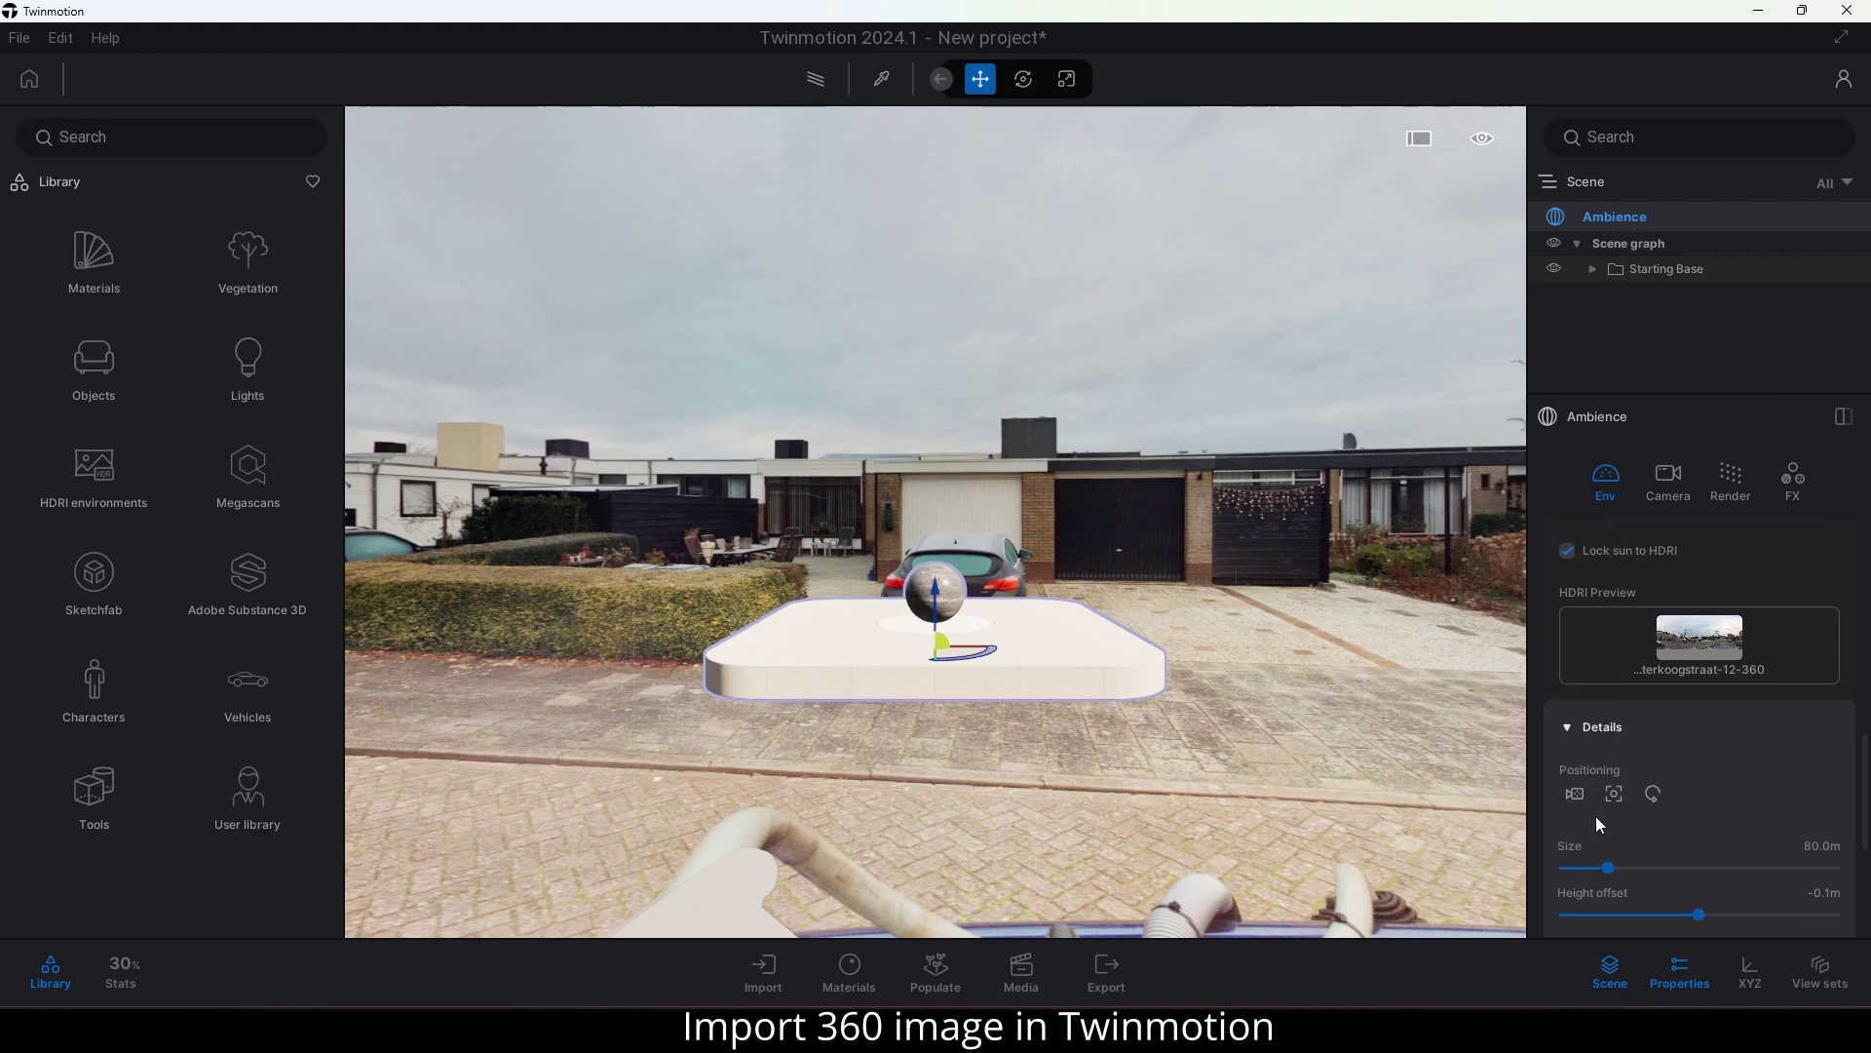
pyautogui.moveTo(1694, 818); pyautogui.dragTo(1668, 817)
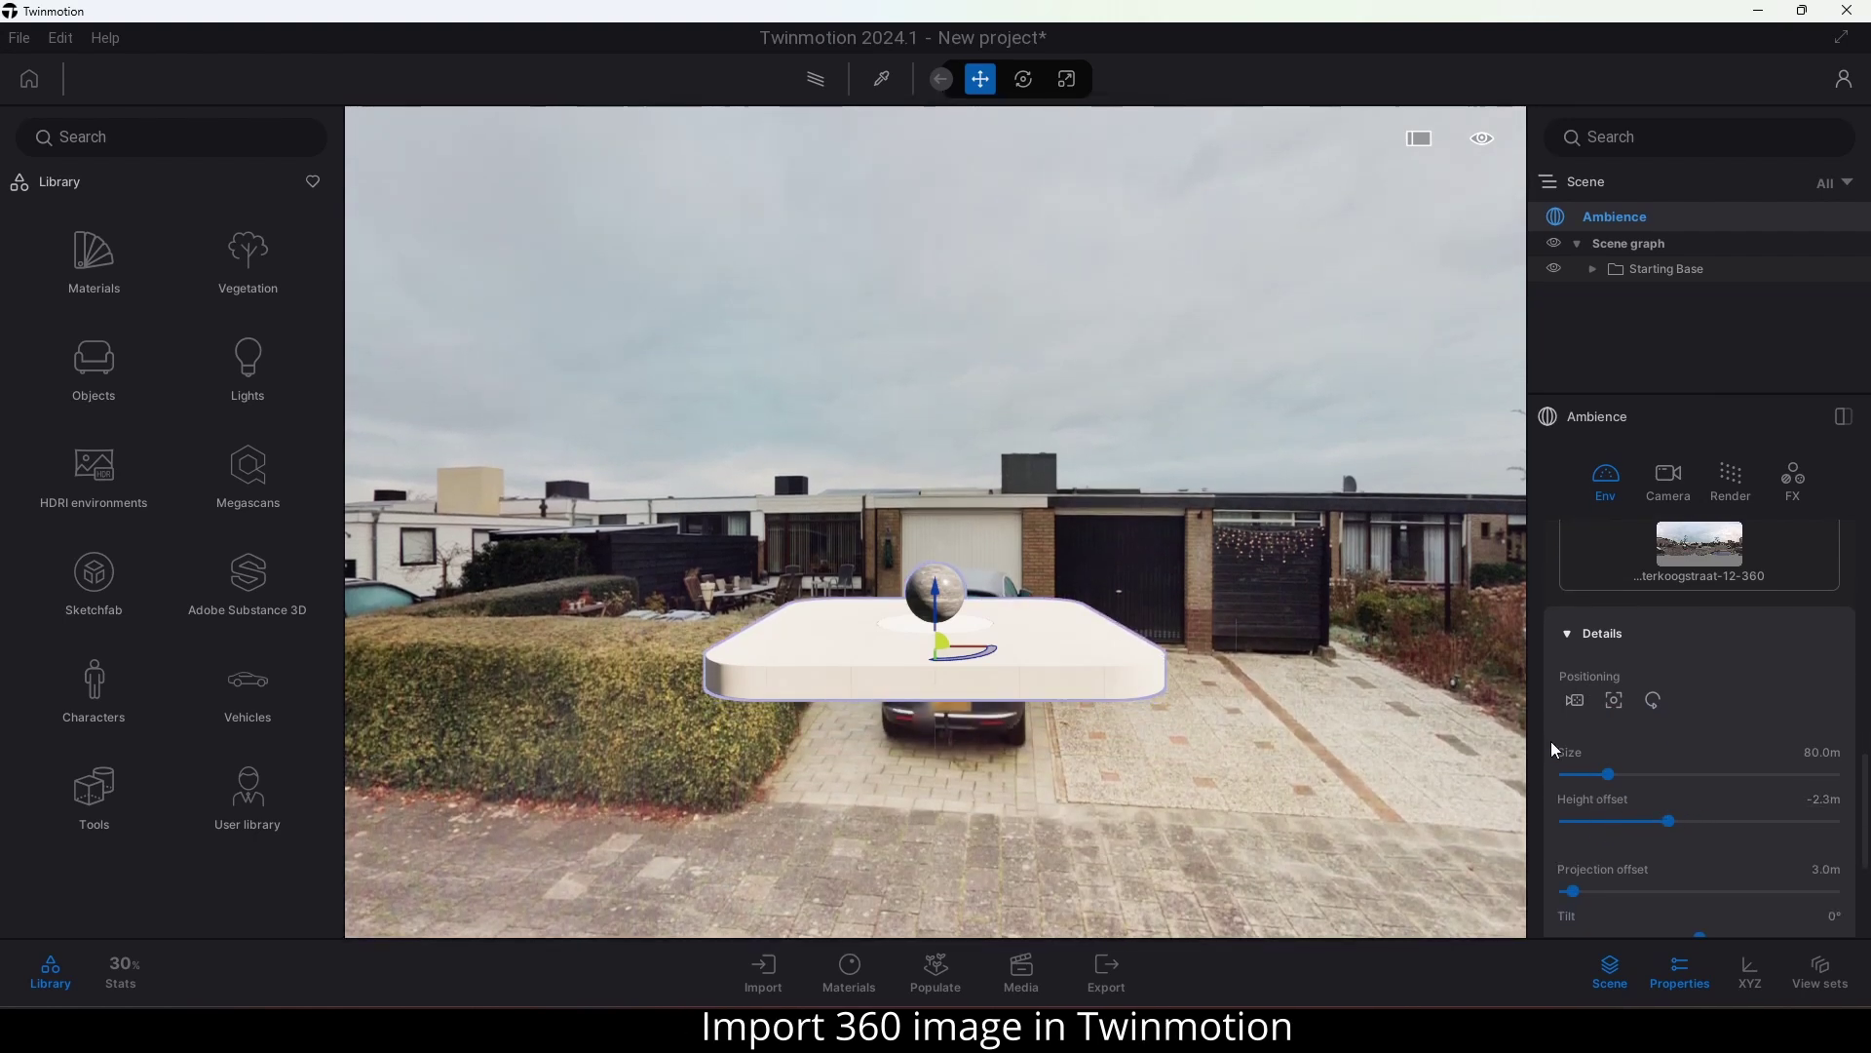
# Create a panorama in the scene's media, with the view facing down the street past the parked cream-coloured car.
pyautogui.moveTo(1371, 589); pyautogui.dragTo(999, 628, button='right')
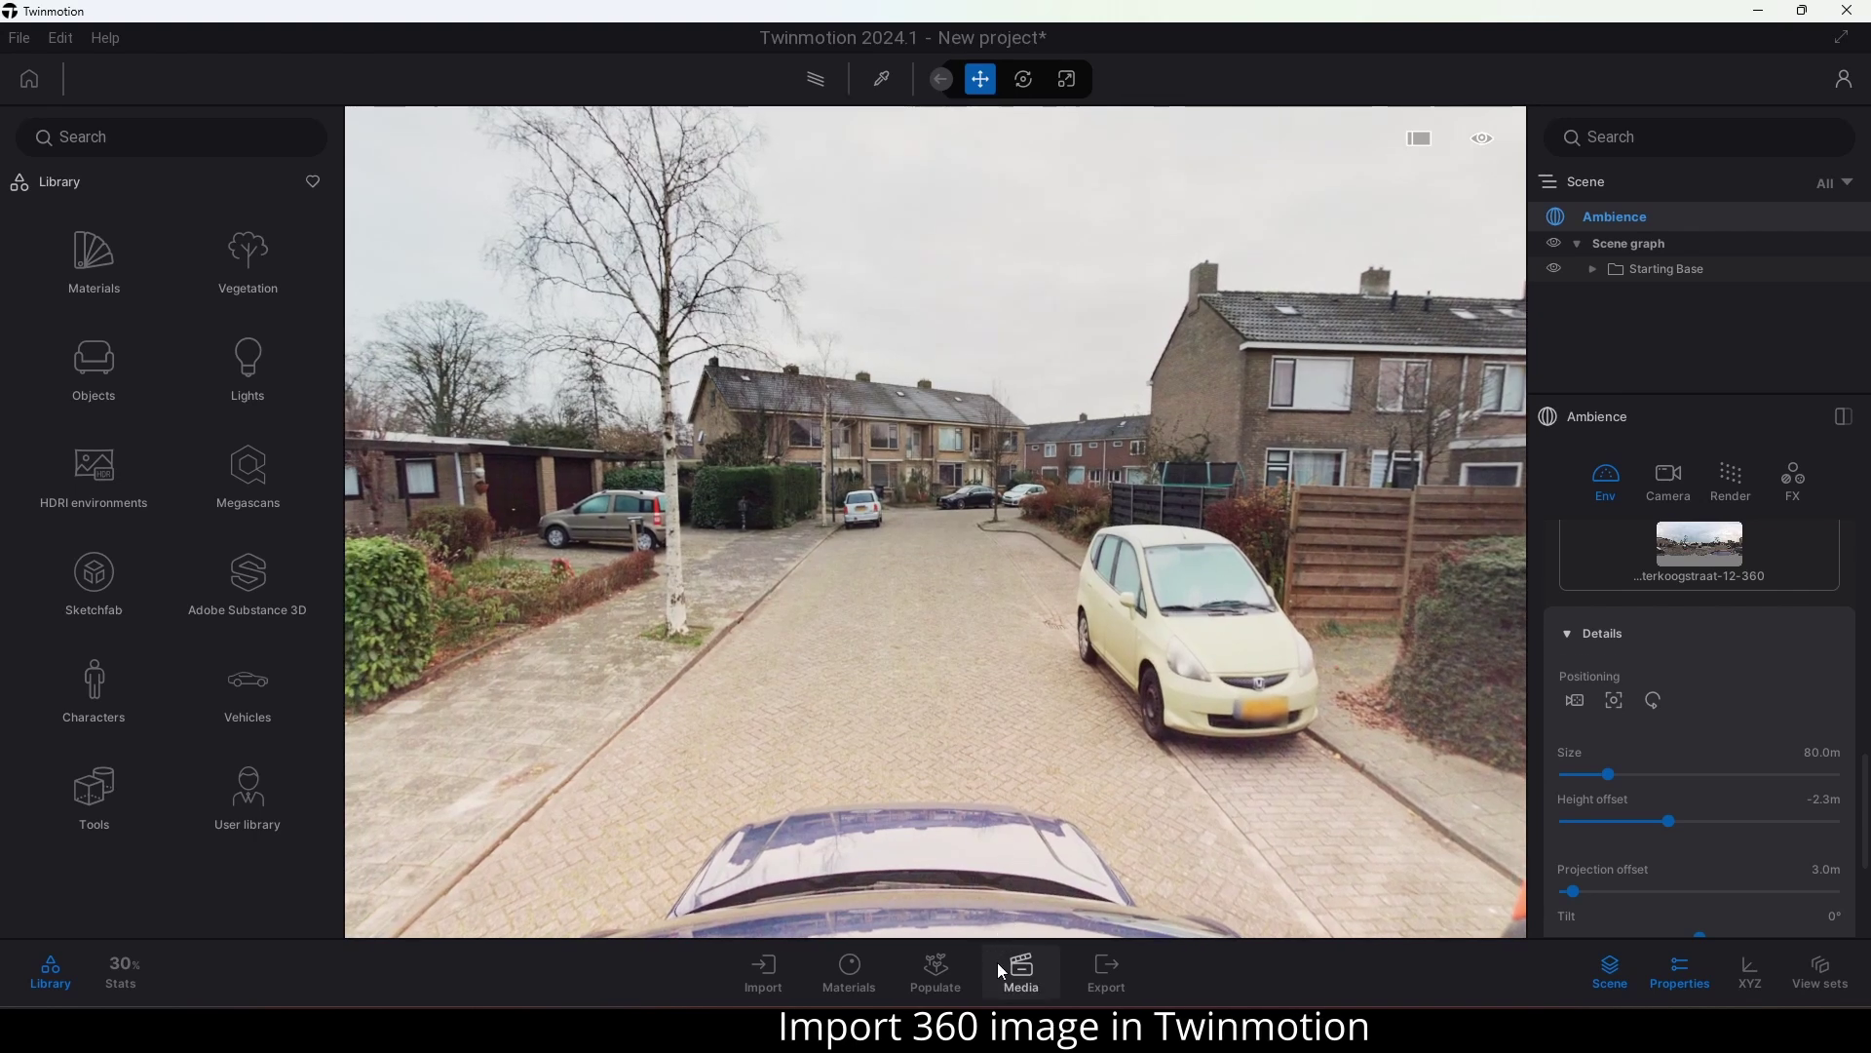
pyautogui.click(1005, 969)
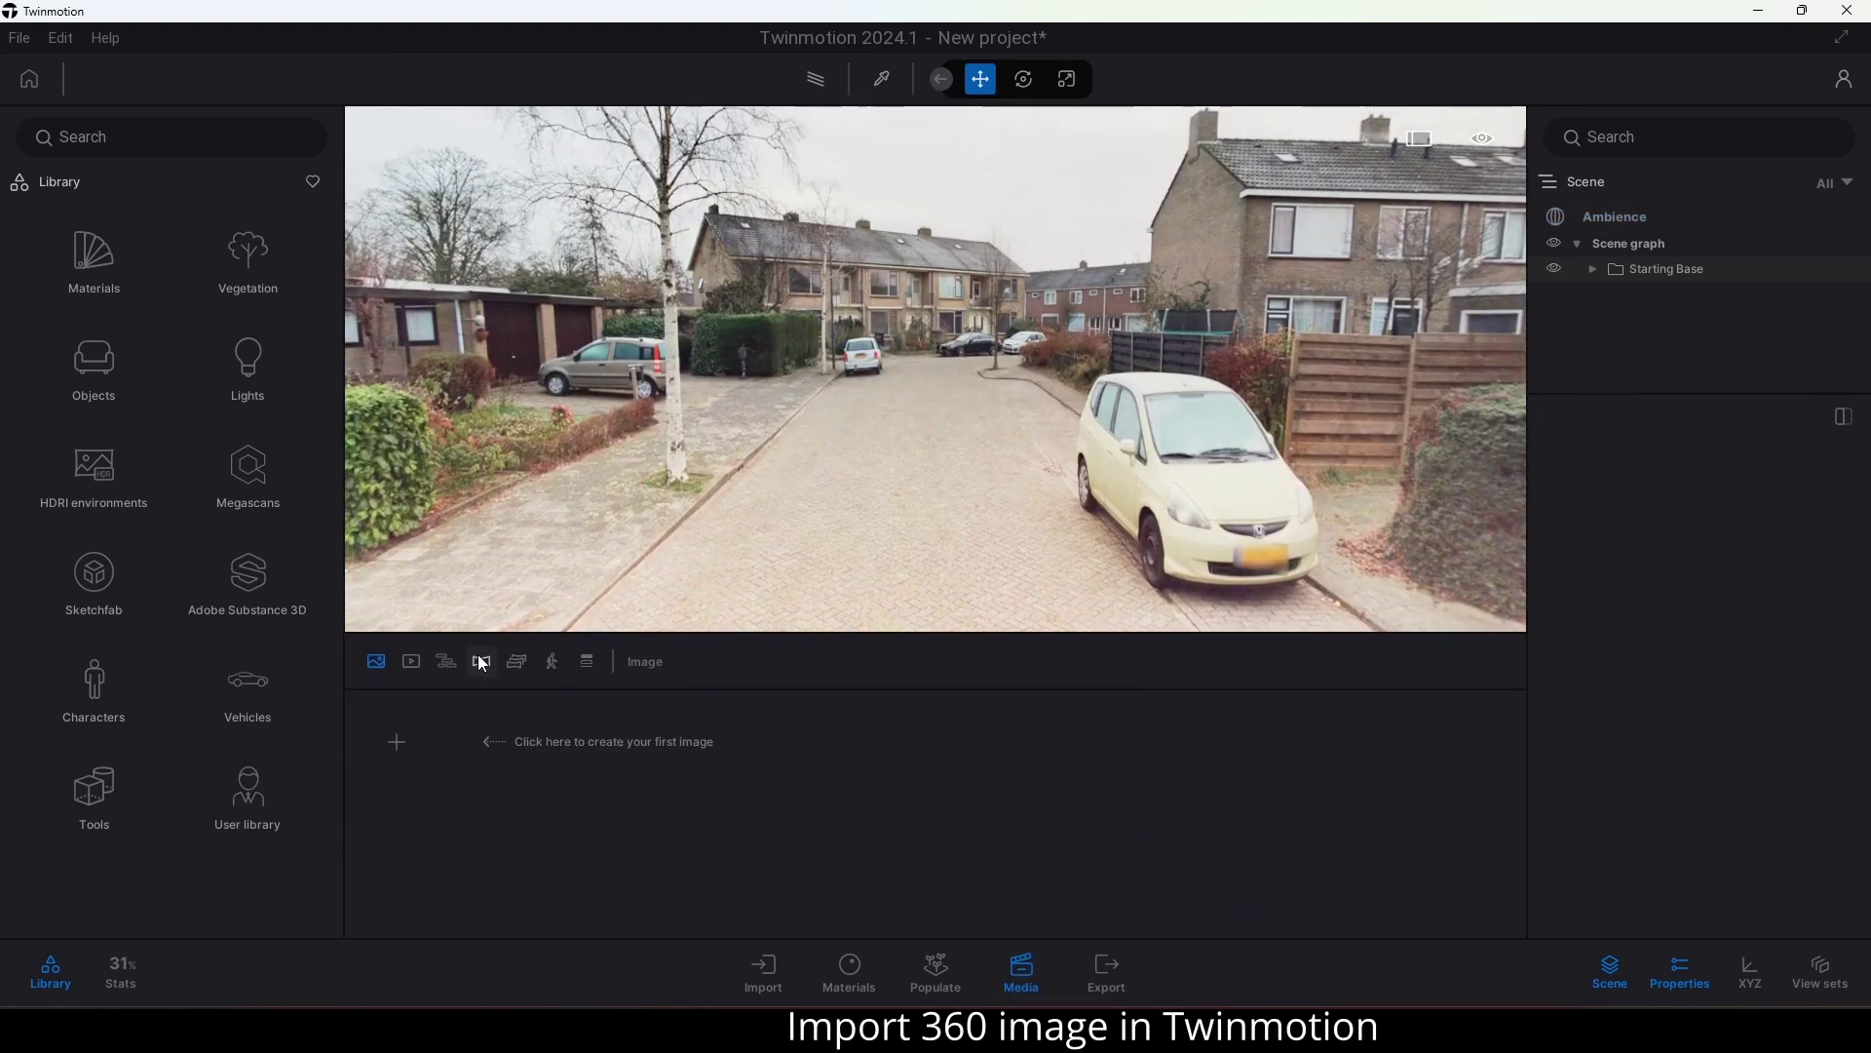
pyautogui.click(481, 659)
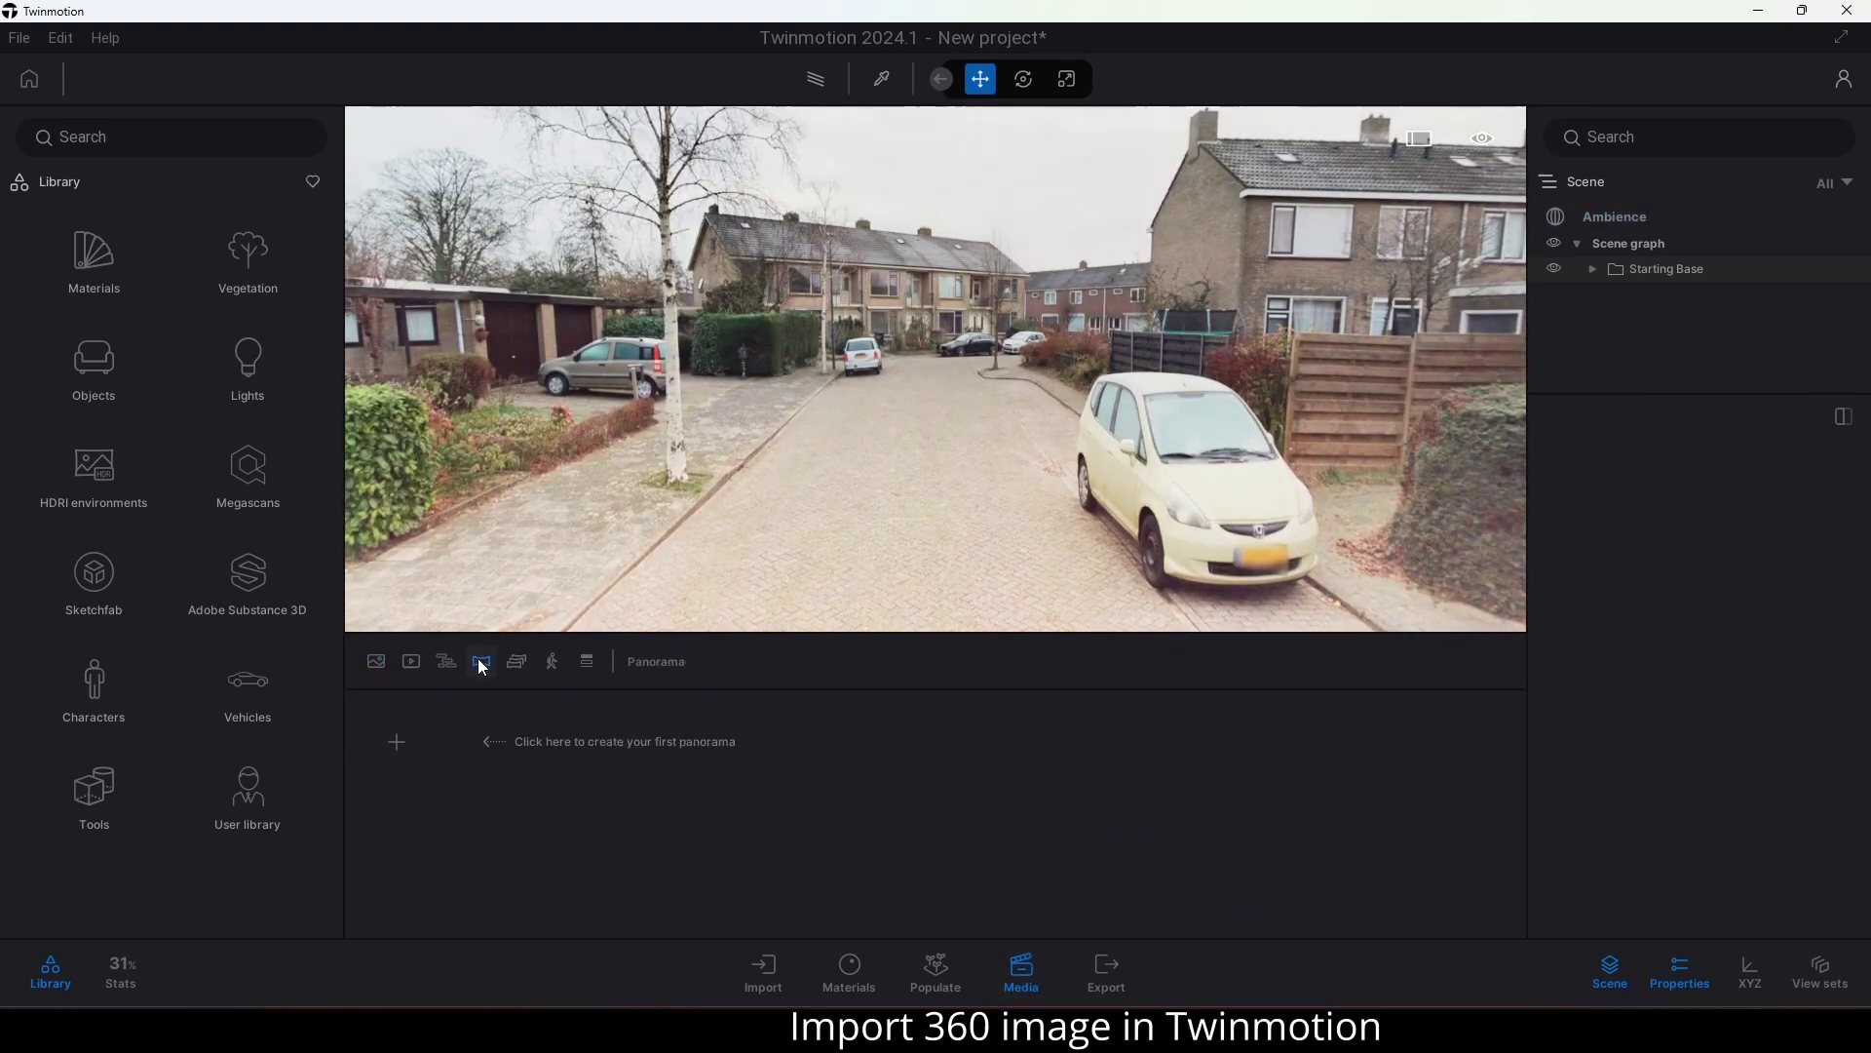
pyautogui.click(400, 736)
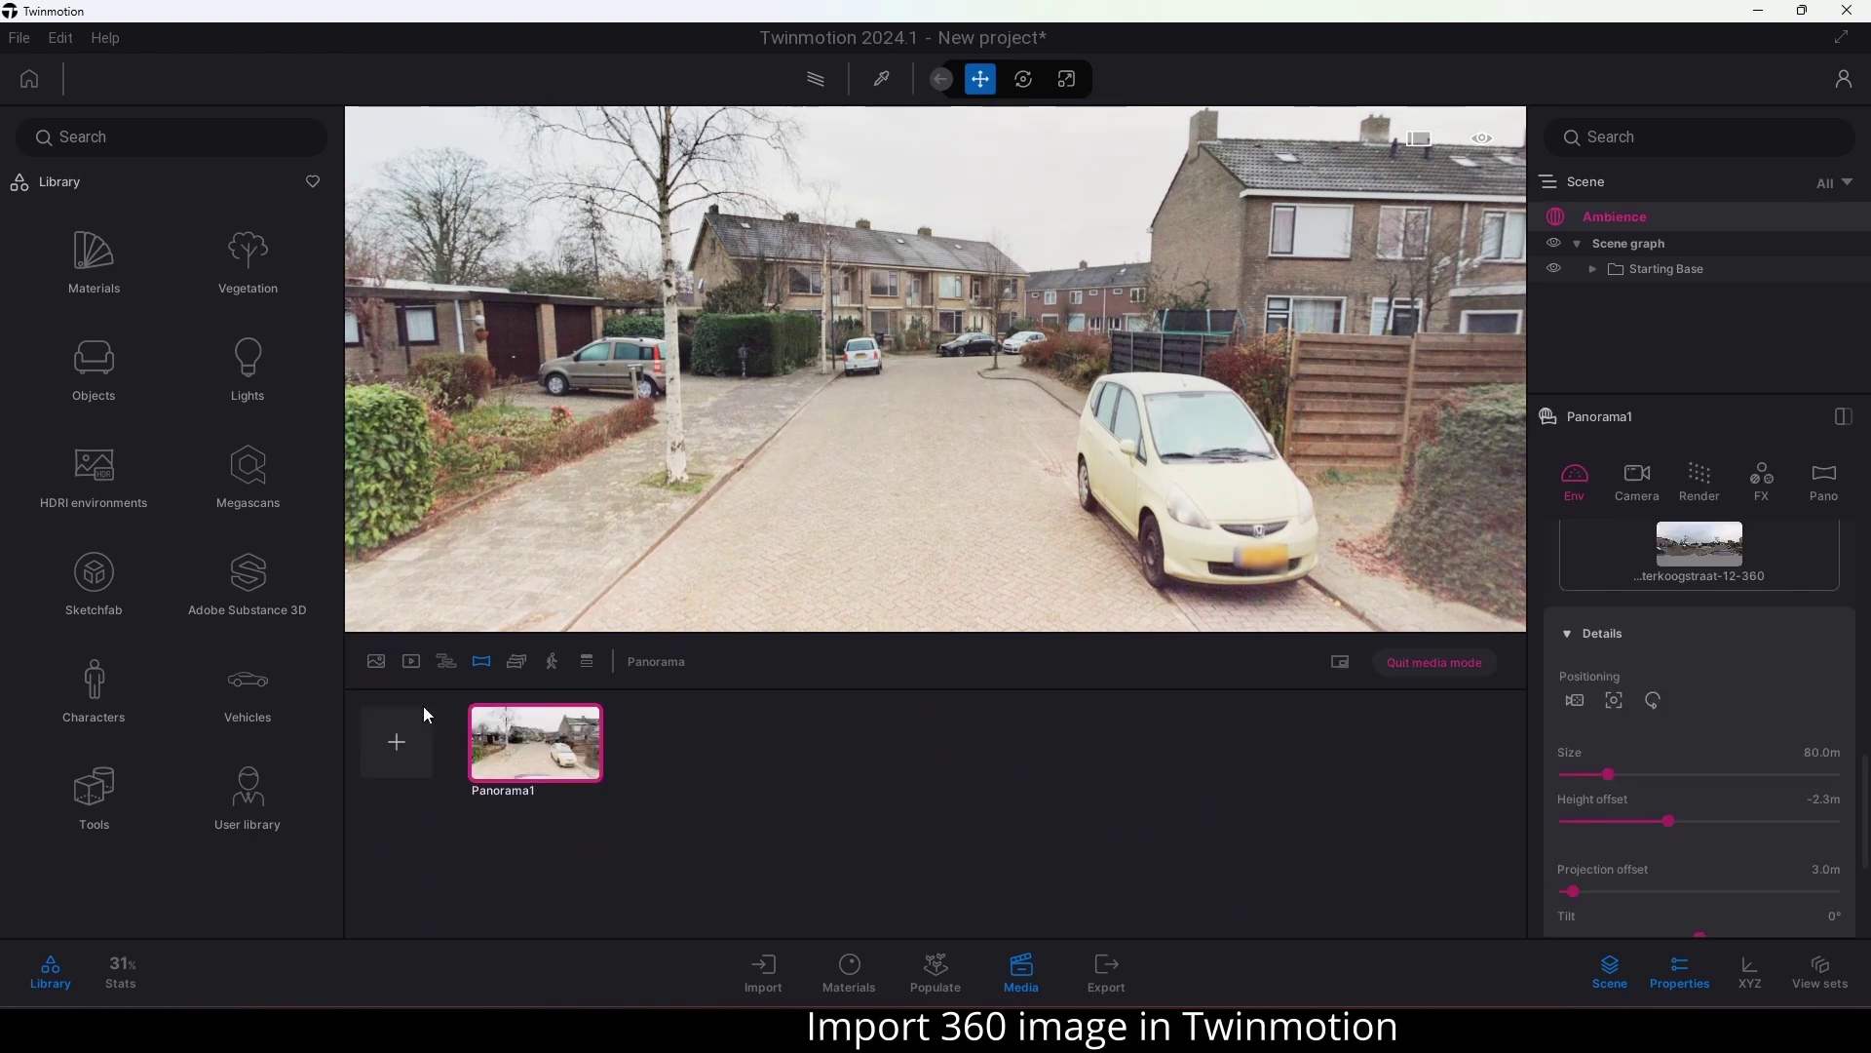
pyautogui.moveTo(489, 712)
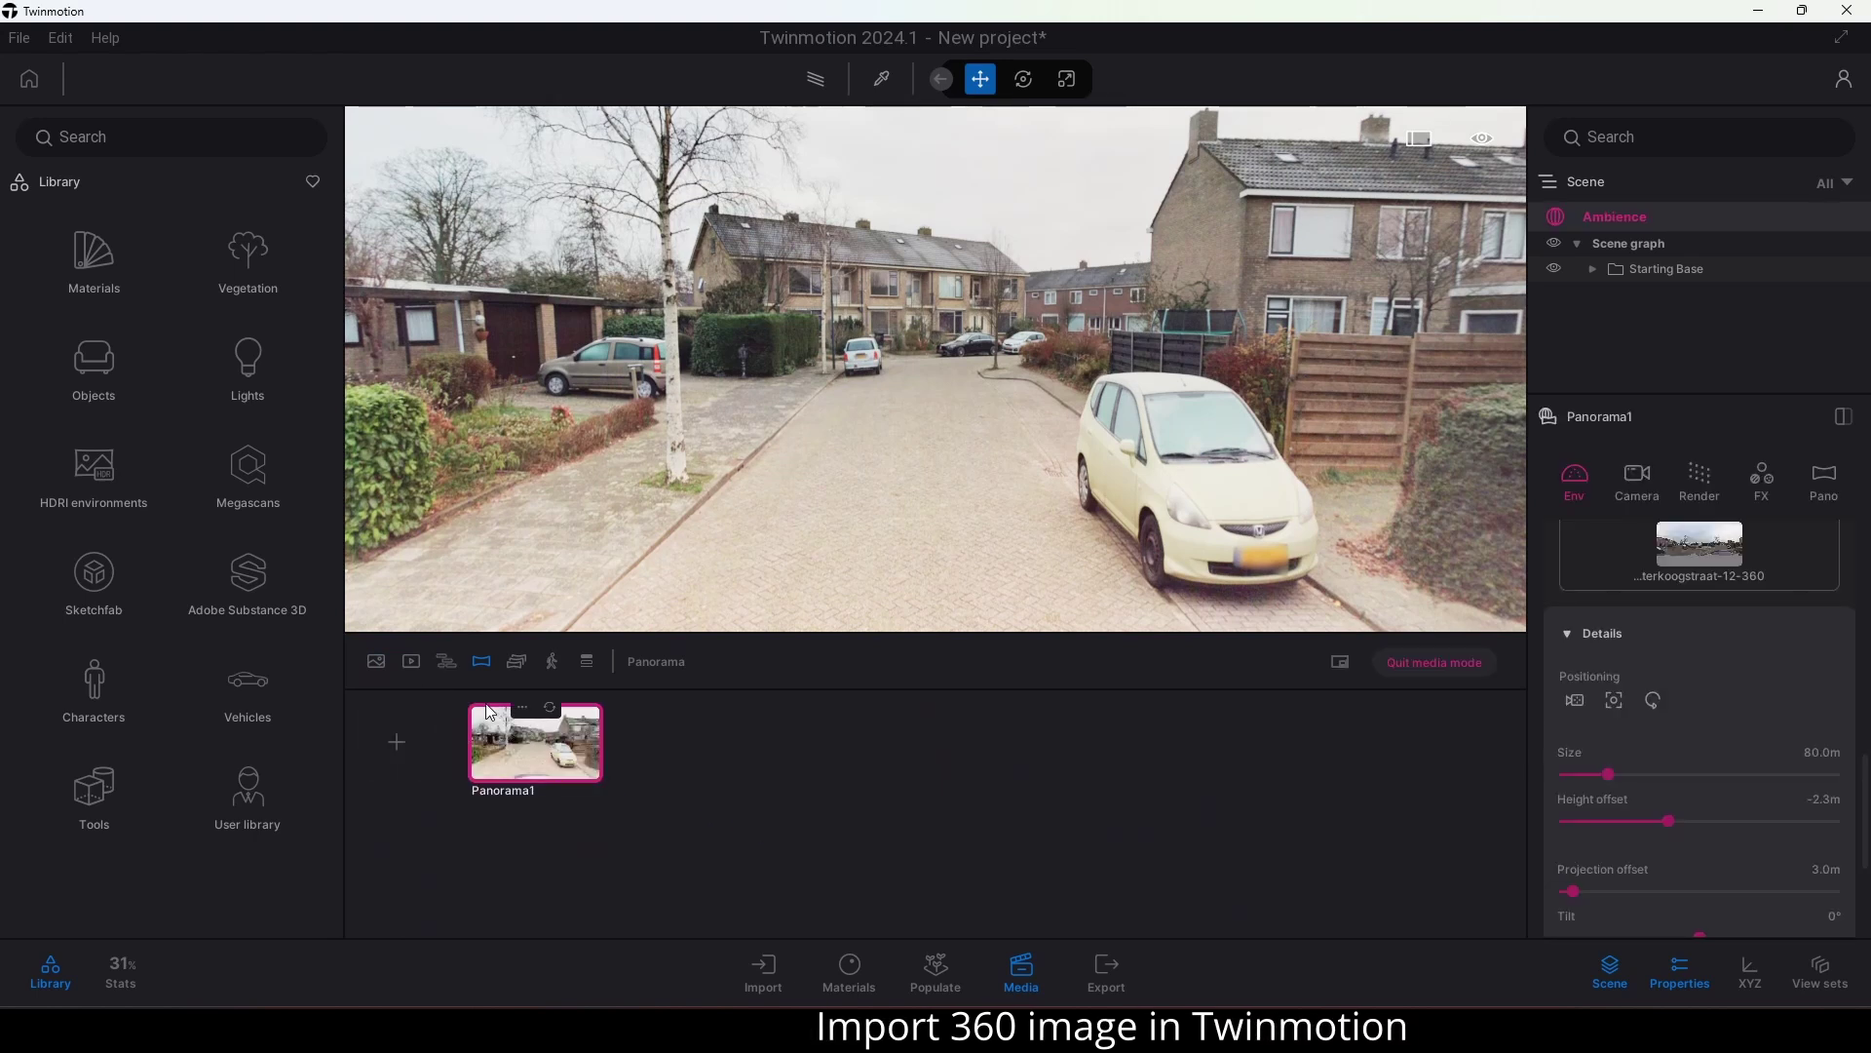
# Create a still image in the scene's media and turn the view towards the hedge beside the cream-coloured car.
pyautogui.click(378, 662)
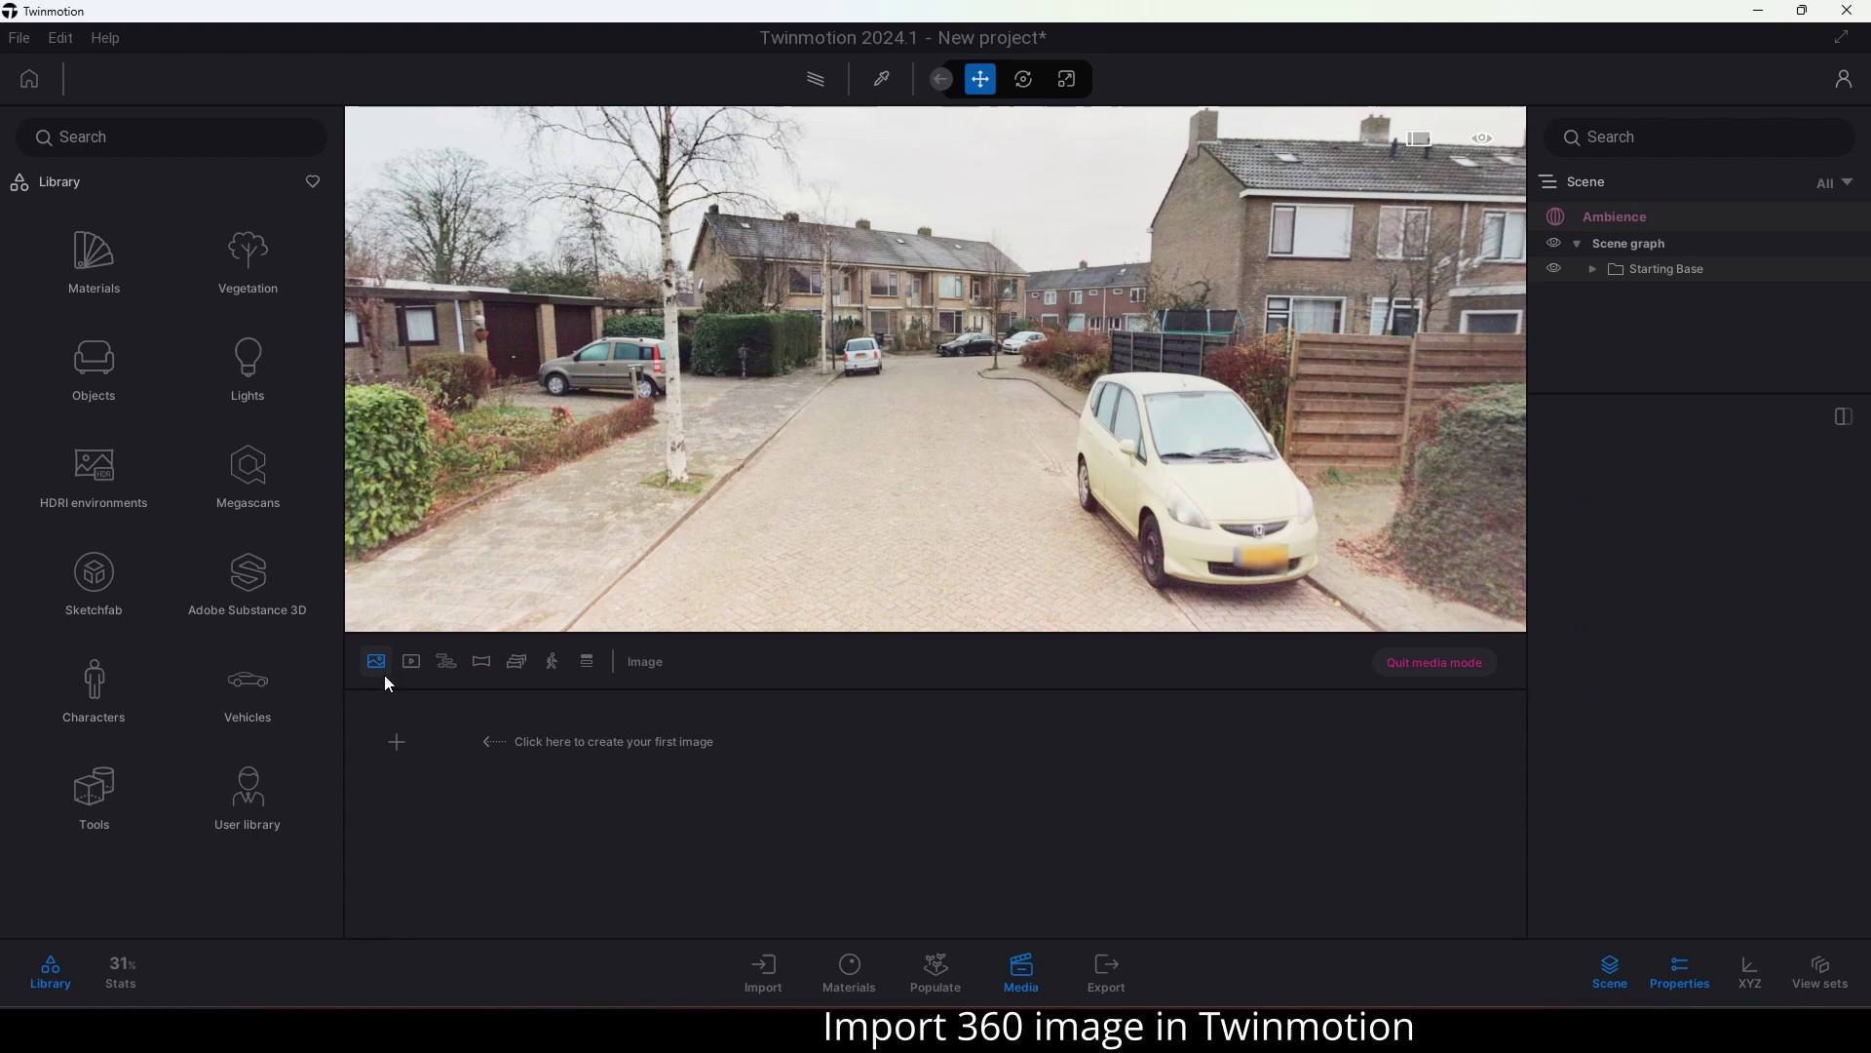
pyautogui.click(401, 731)
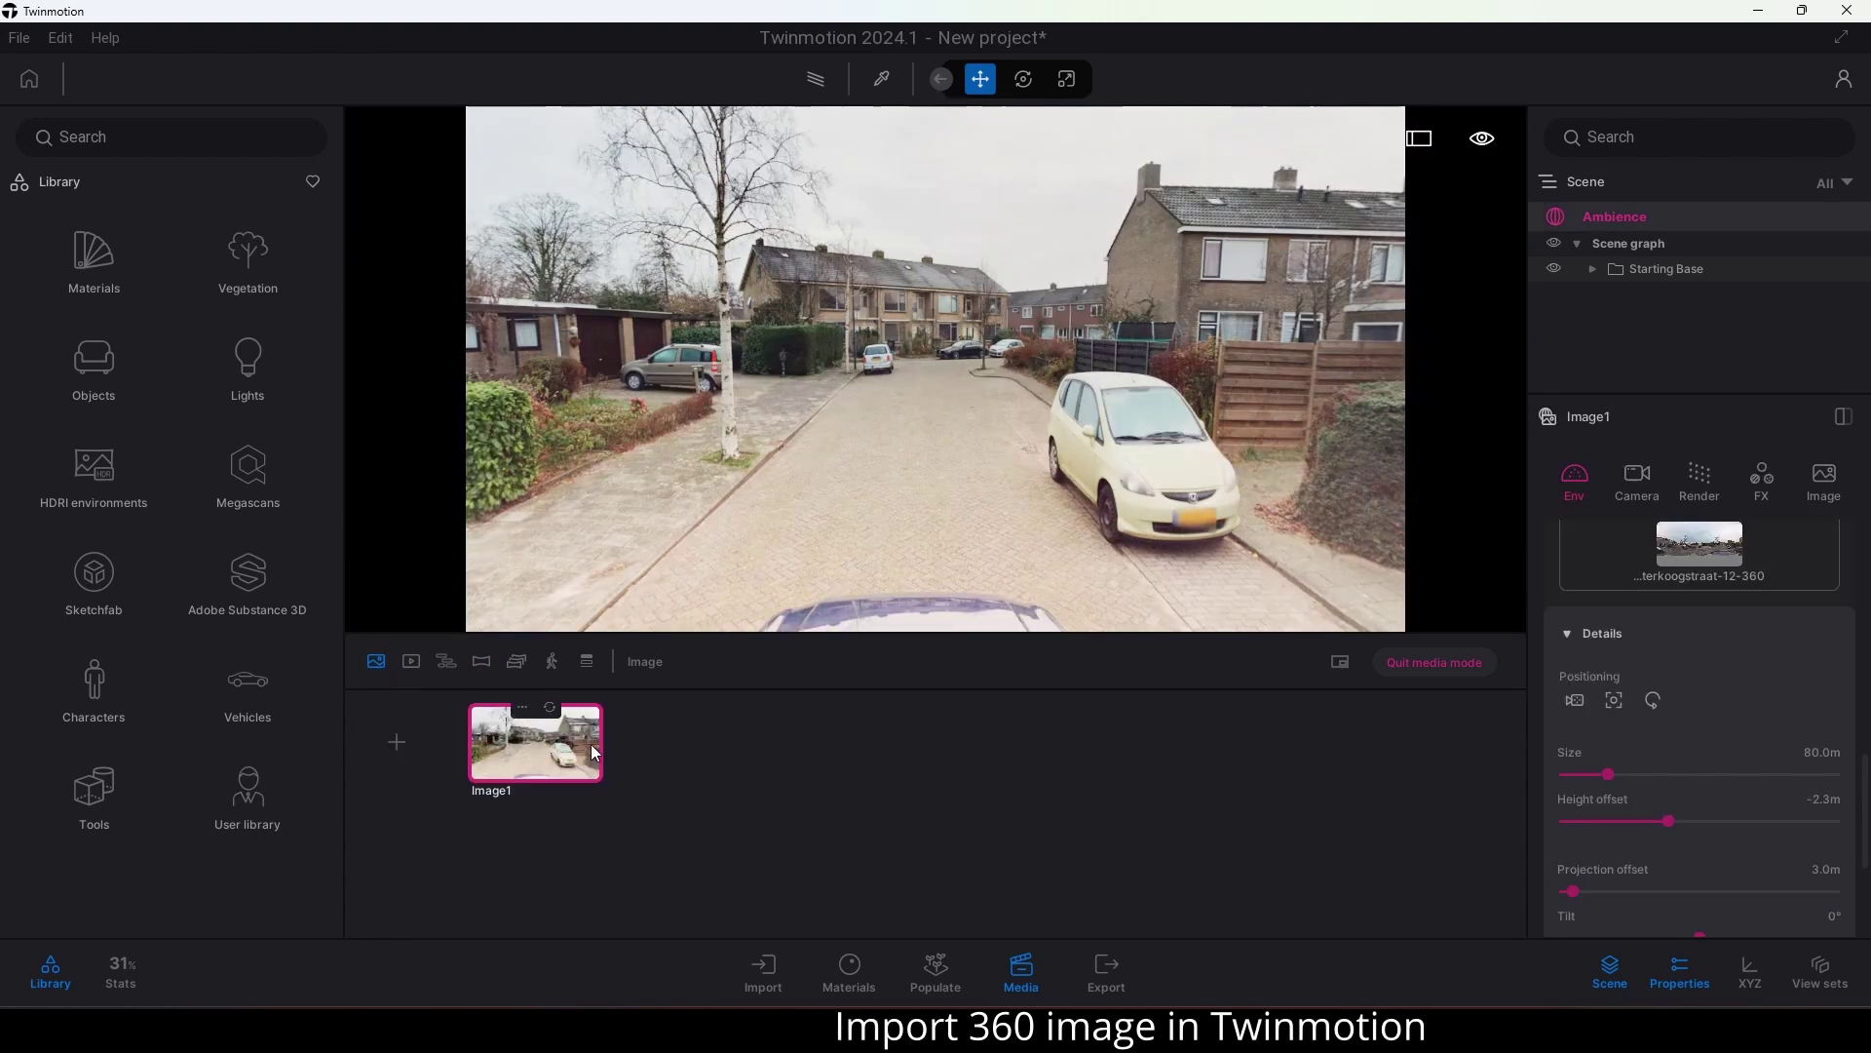
pyautogui.moveTo(857, 459); pyautogui.dragTo(880, 449)
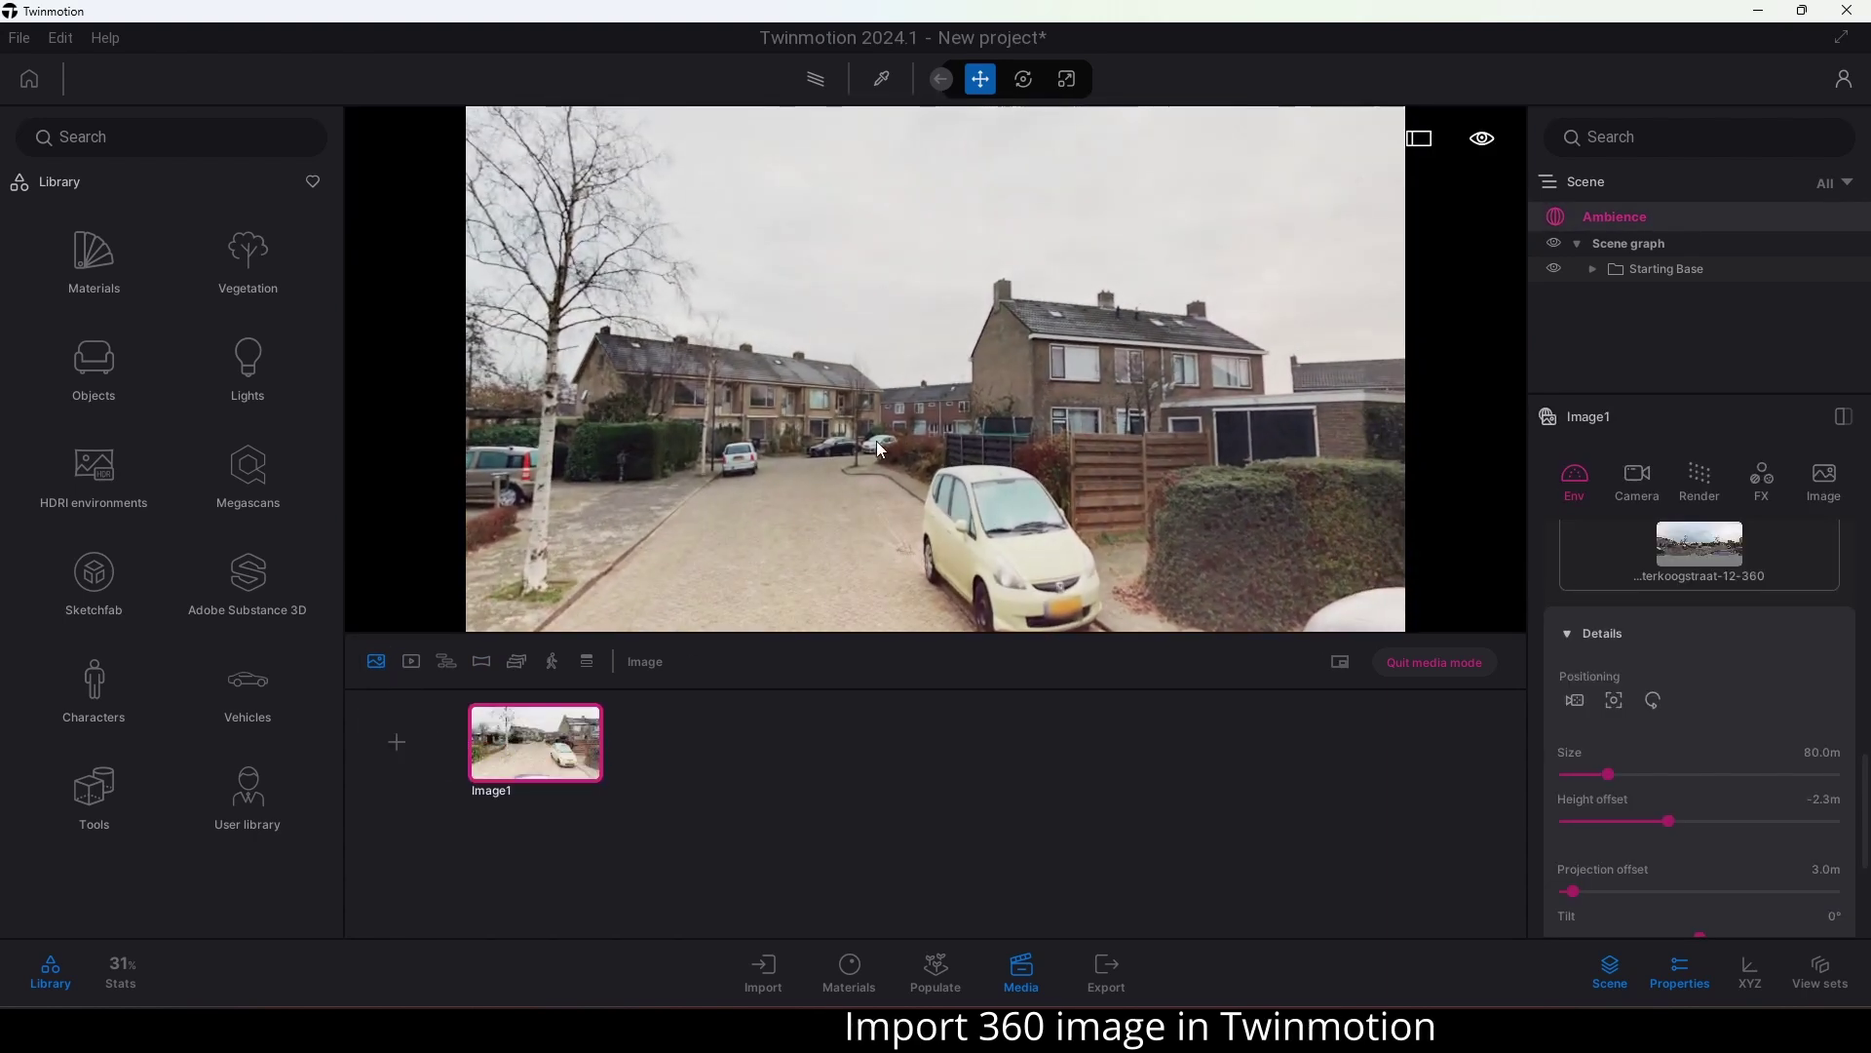
# Unlock the sun from the HDRI in the image's environment settings.
pyautogui.scroll(4, 1627, 729)
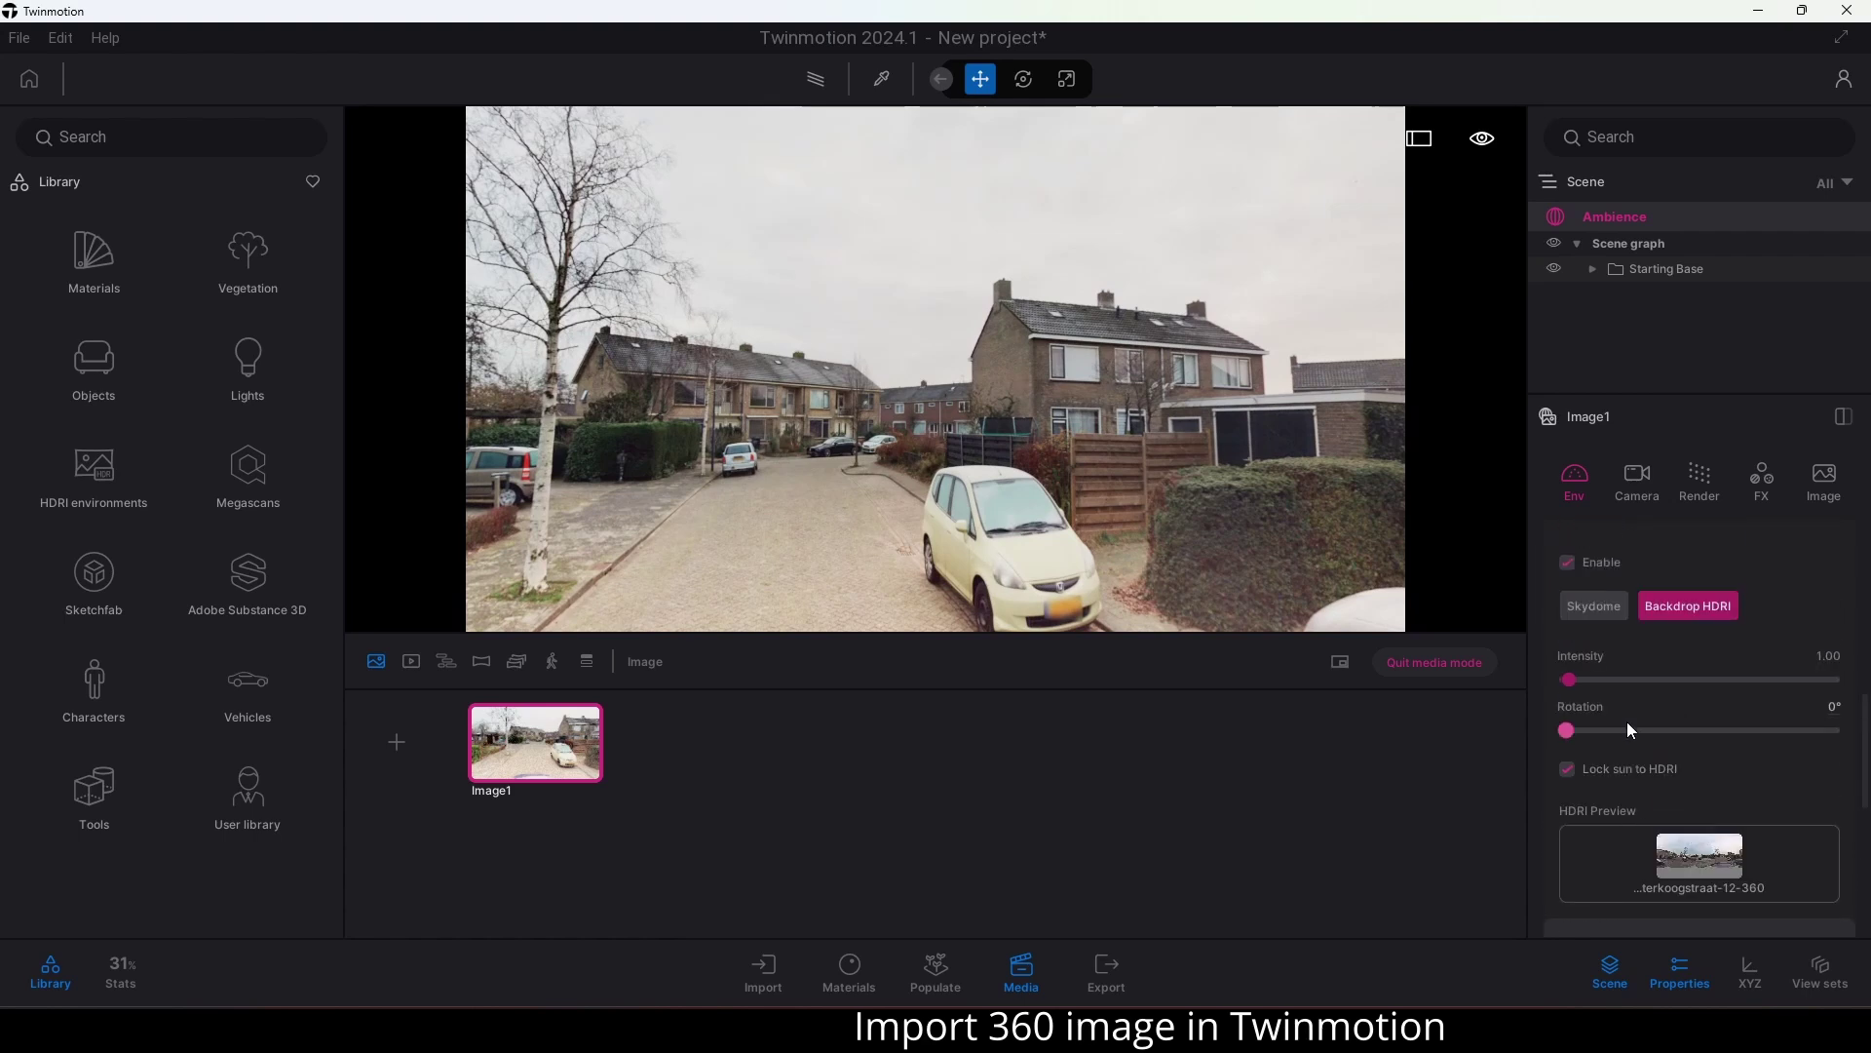
pyautogui.scroll(10, 1613, 722)
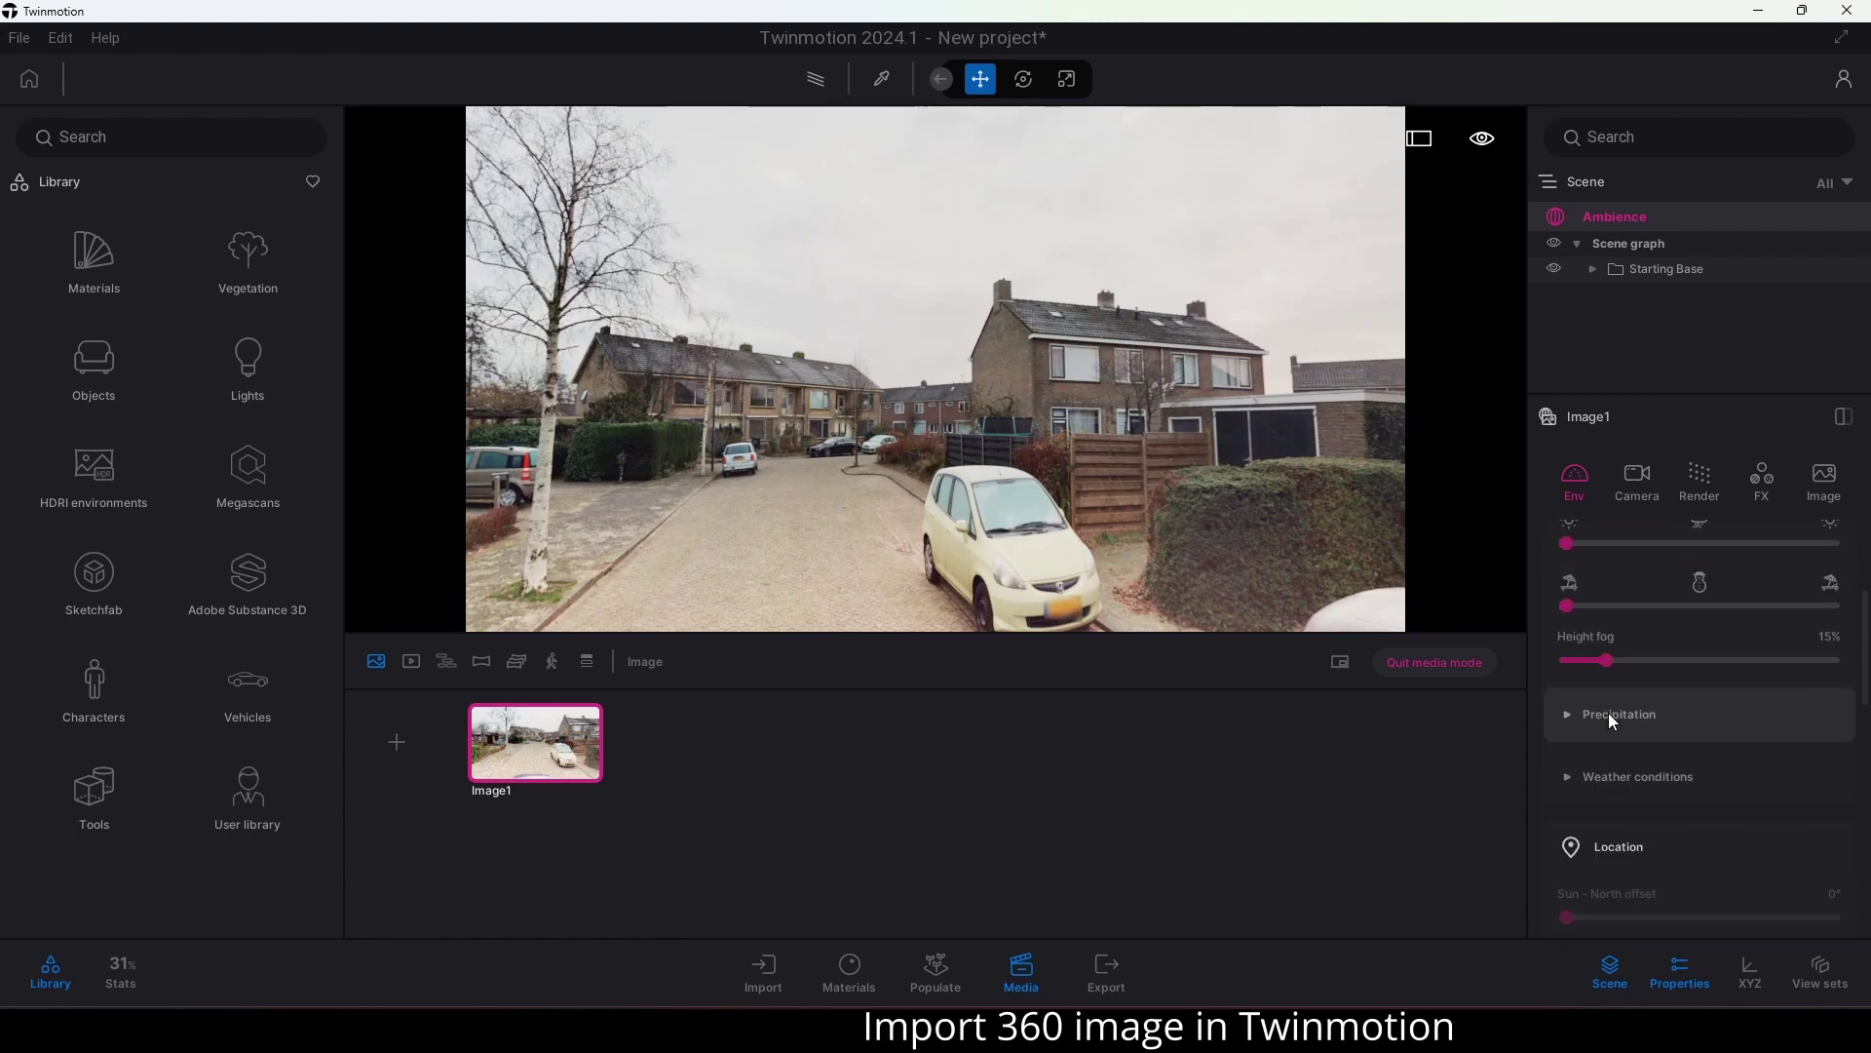
pyautogui.scroll(5, 1613, 722)
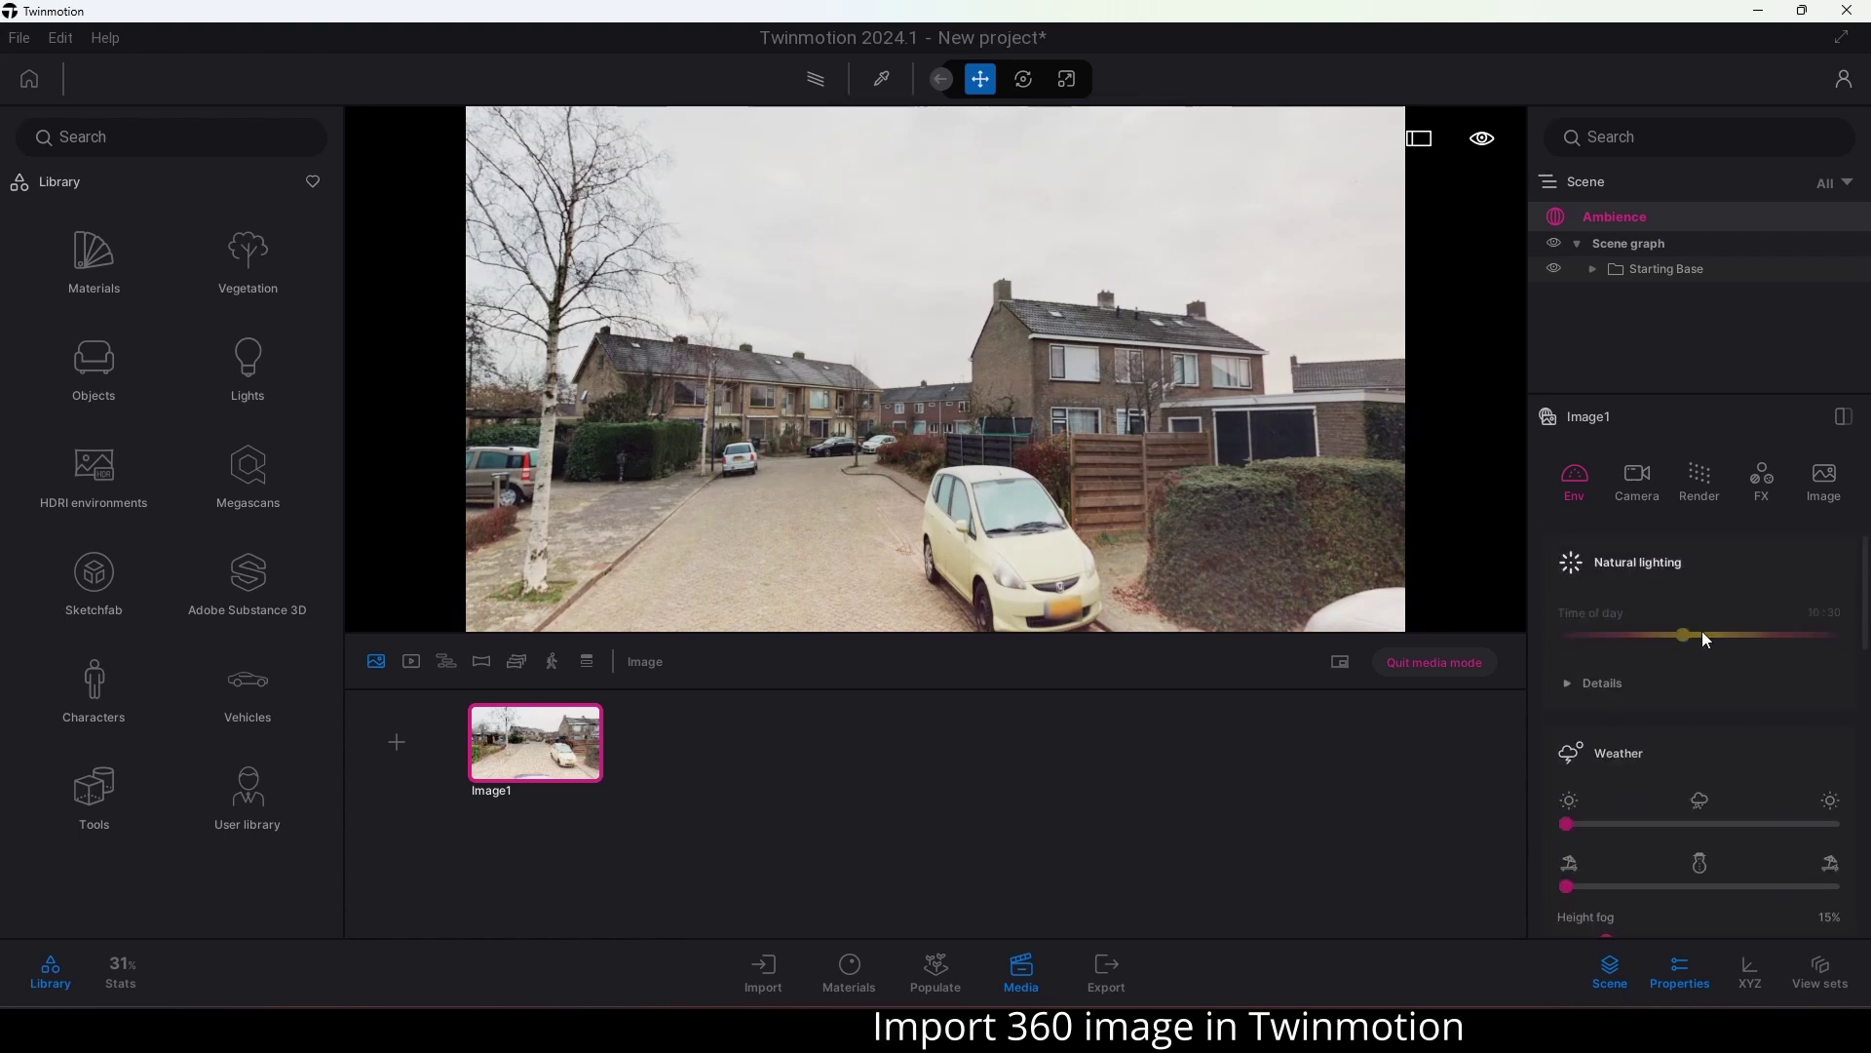
pyautogui.scroll(-12, 1647, 794)
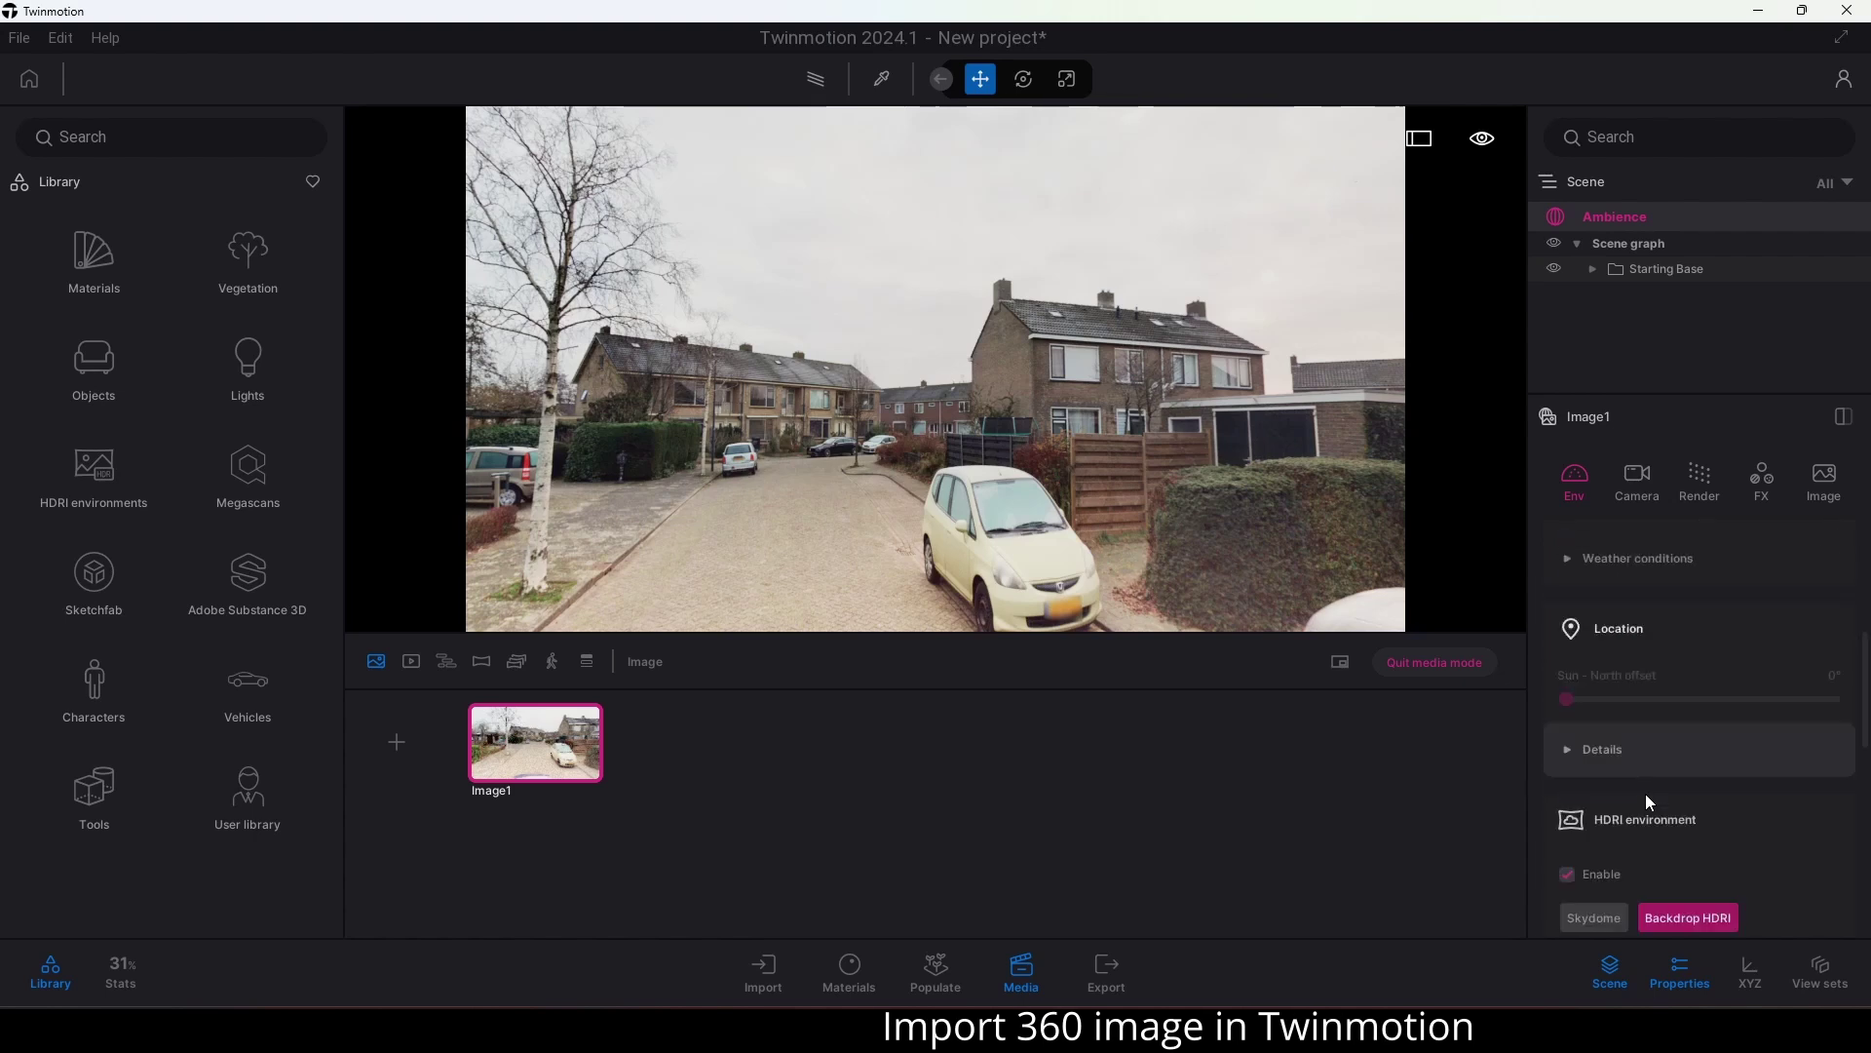
pyautogui.scroll(-2, 1652, 788)
pyautogui.scroll(-3, 1633, 779)
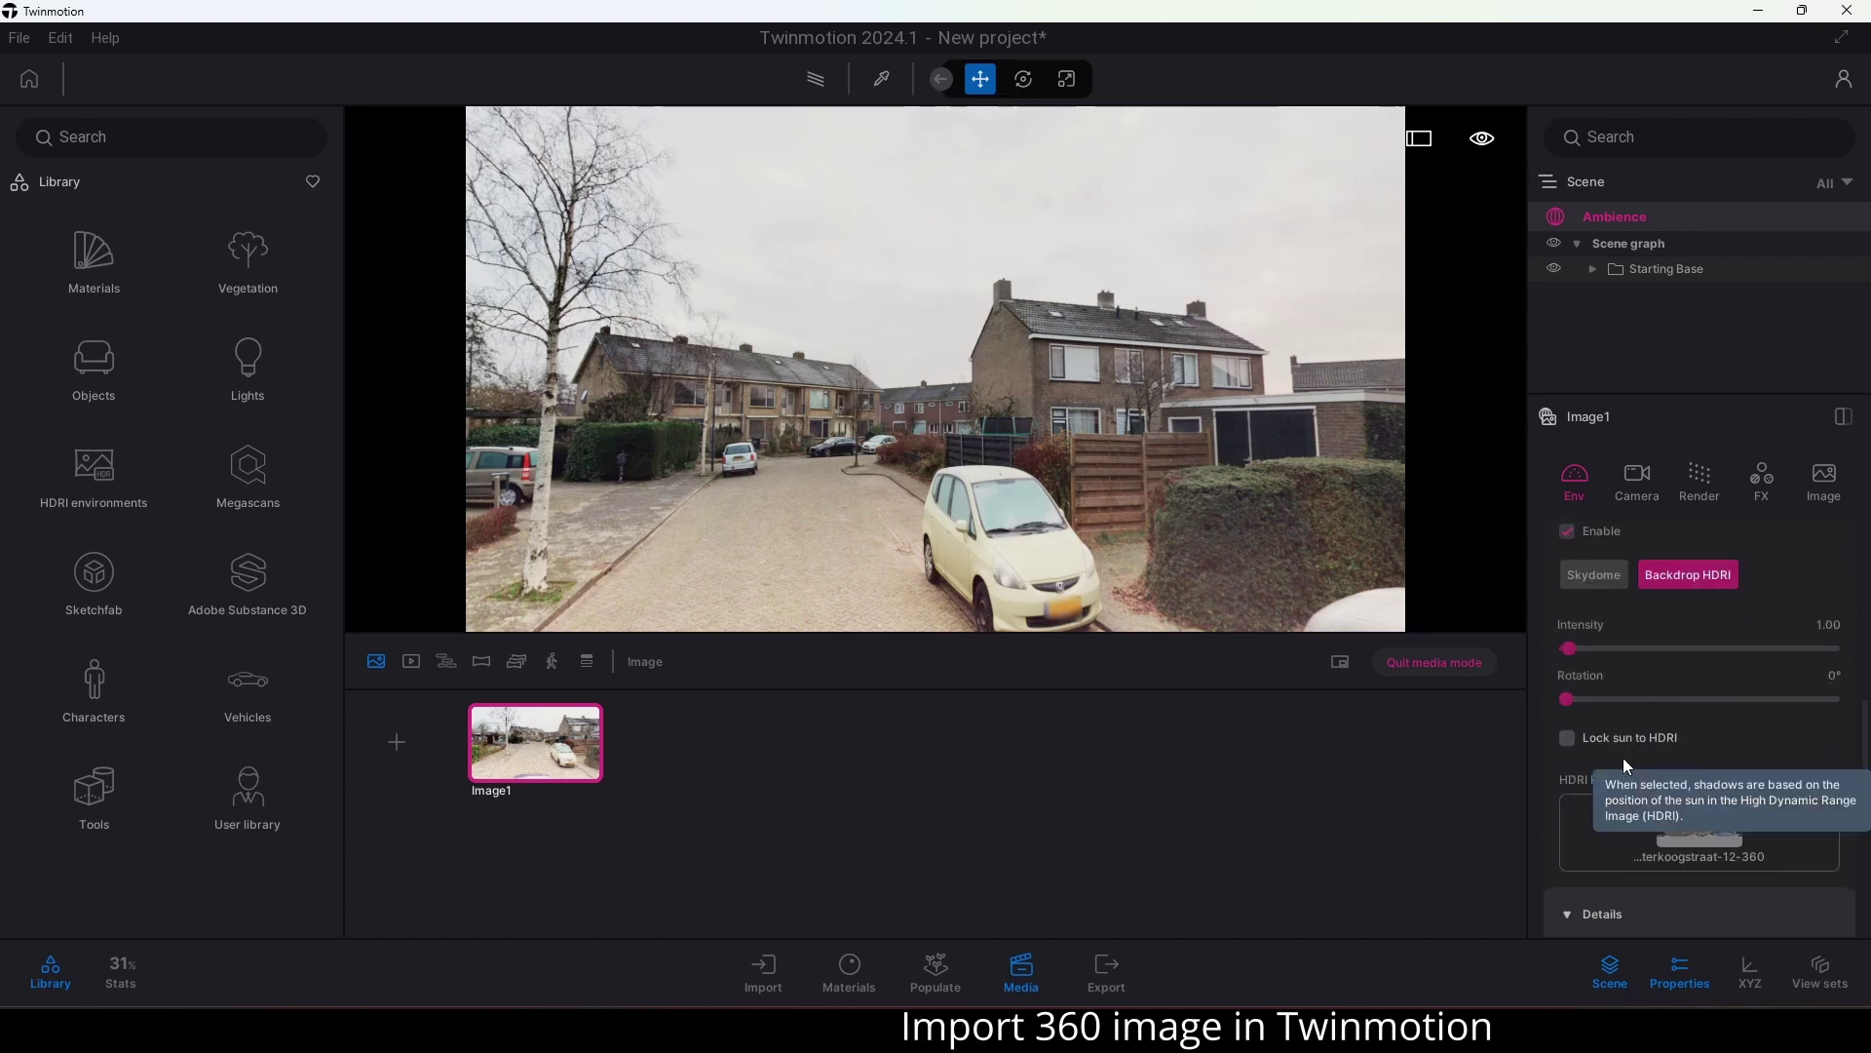
# Set the image's time of day to 06:28 in the natural lighting settings.
pyautogui.scroll(5, 1625, 758)
pyautogui.scroll(6, 1626, 759)
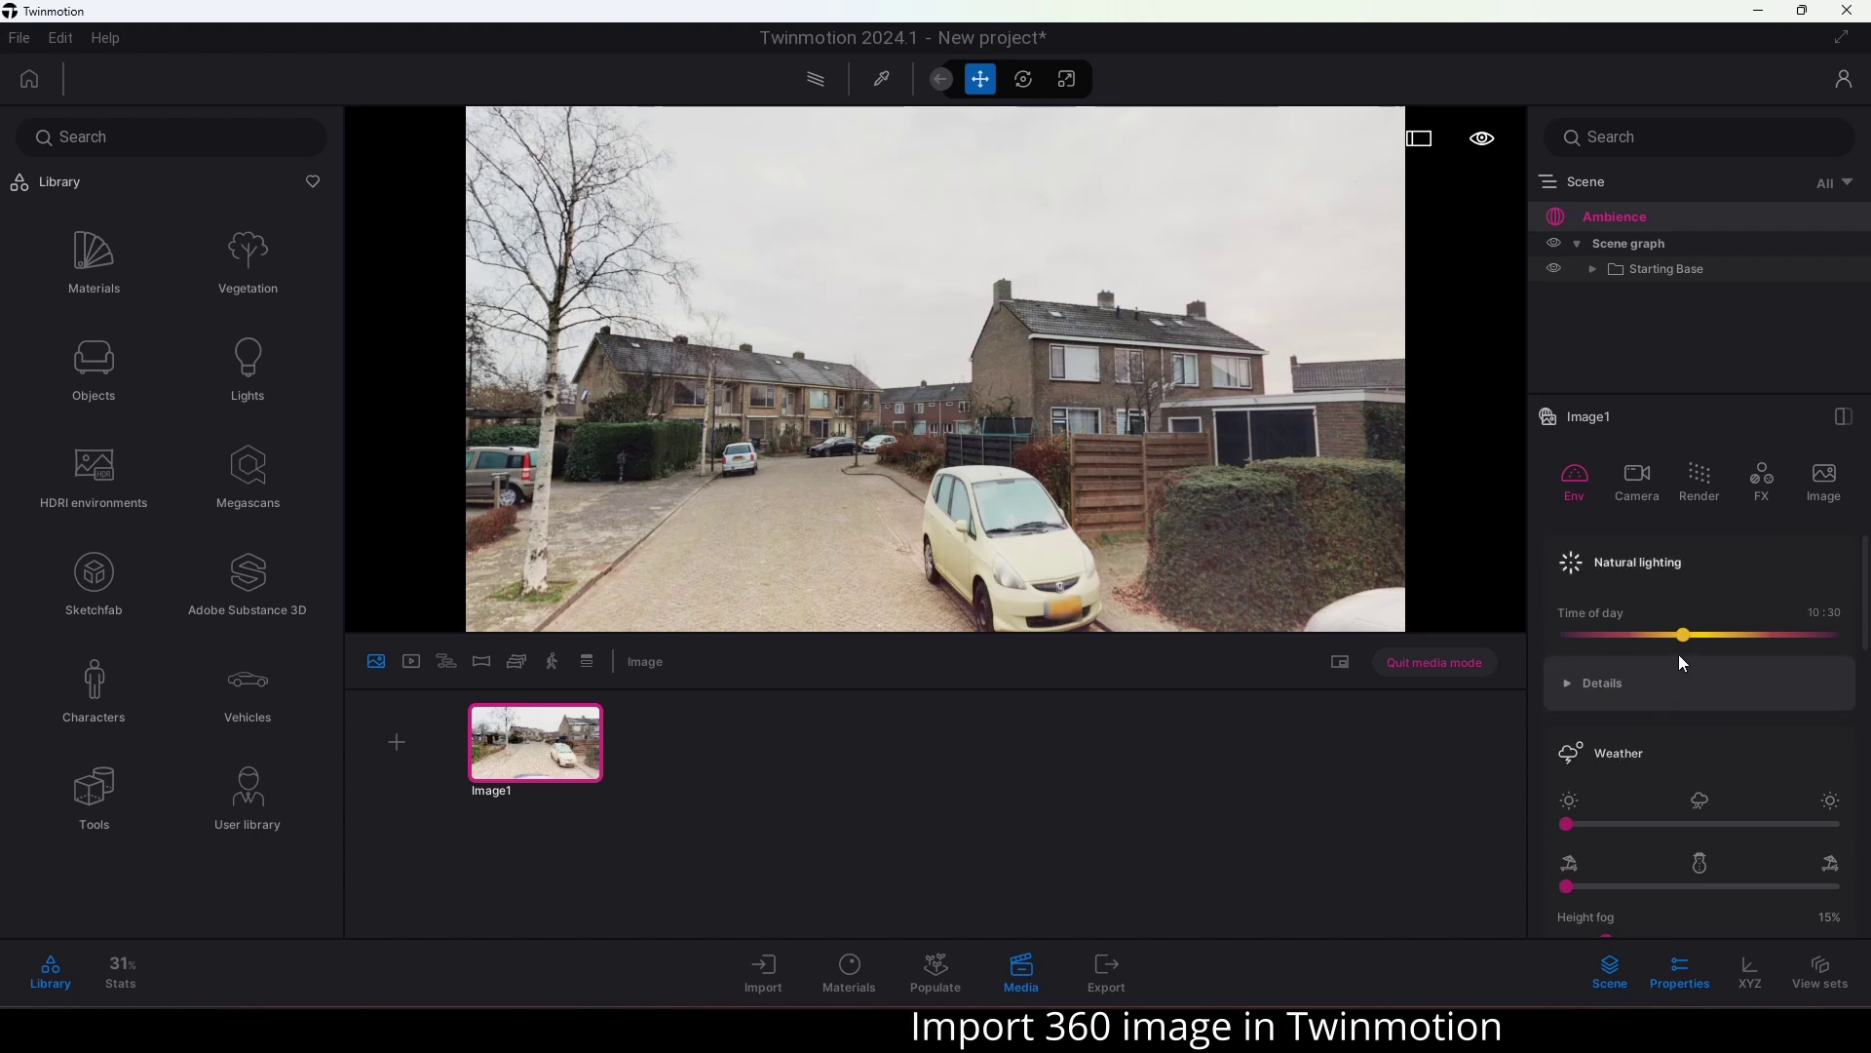
pyautogui.moveTo(1686, 636); pyautogui.dragTo(1639, 634)
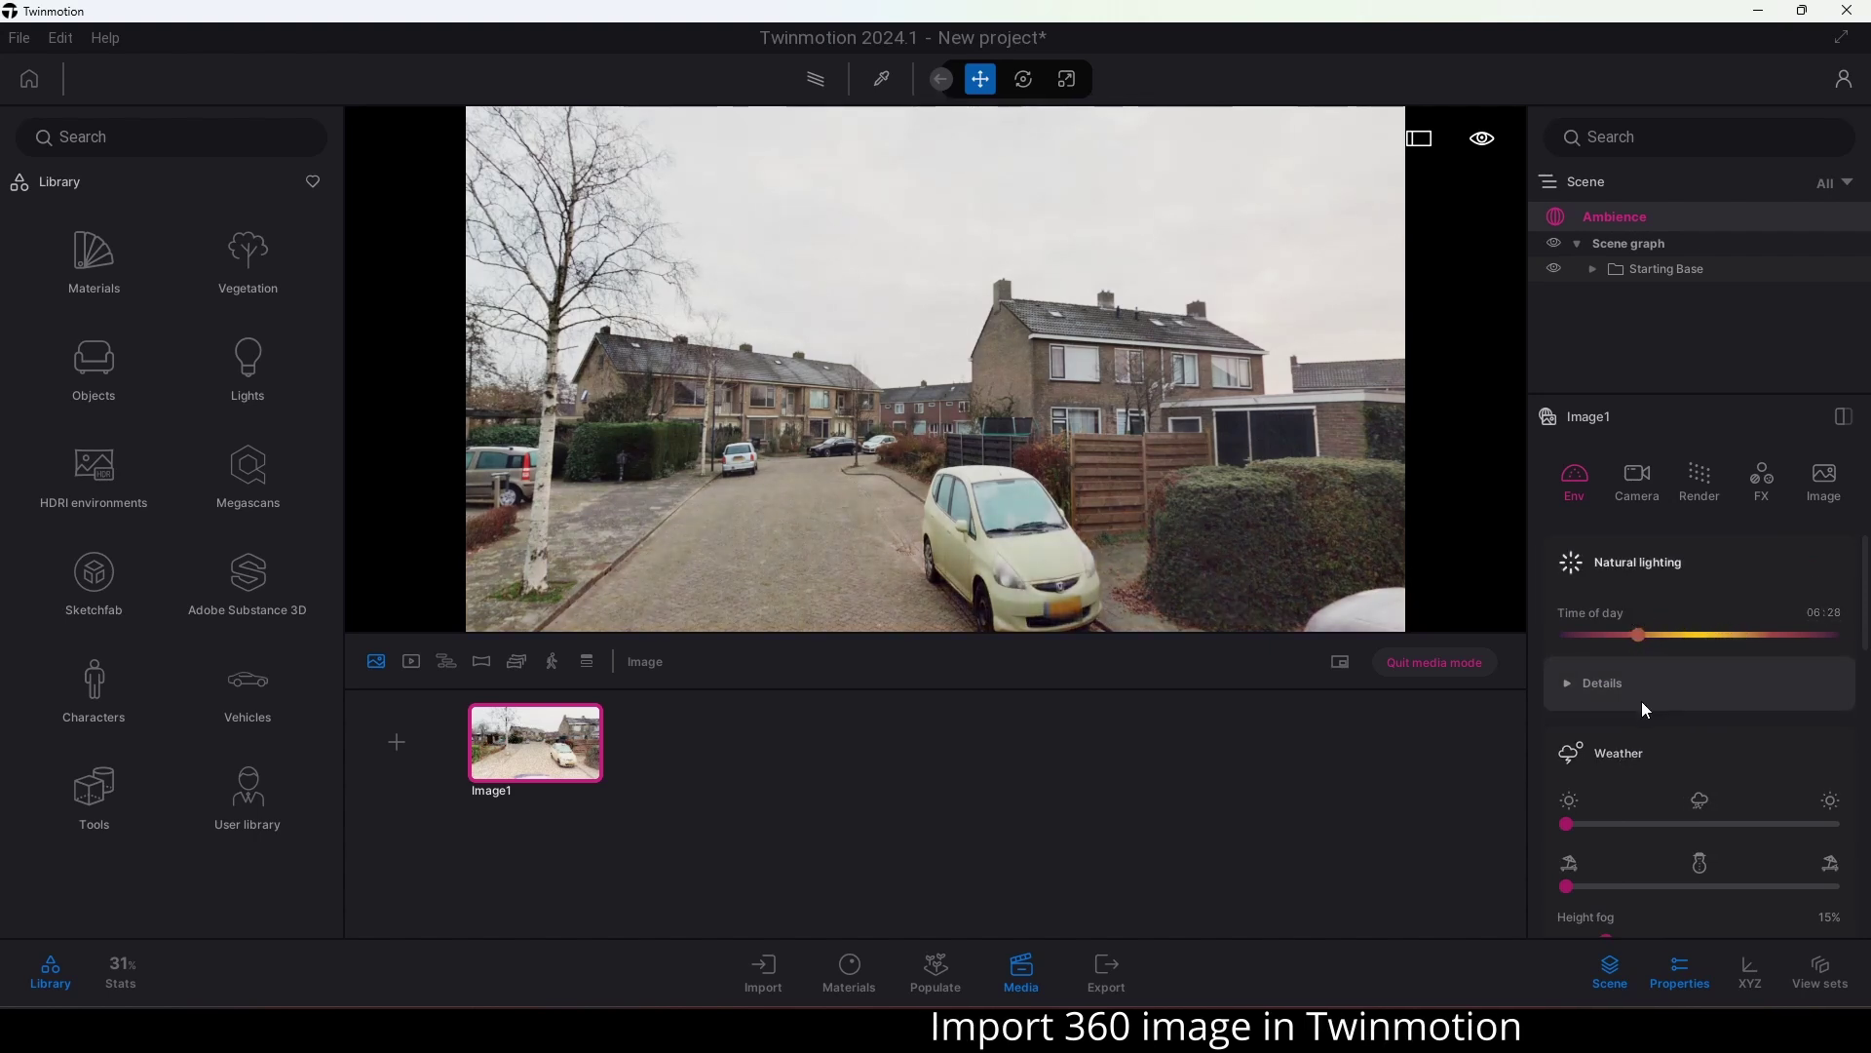
pyautogui.scroll(-1, 1599, 731)
pyautogui.moveTo(1566, 761)
pyautogui.mouseDown()
pyautogui.moveTo(1613, 761)
pyautogui.moveTo(1565, 761)
pyautogui.mouseUp()
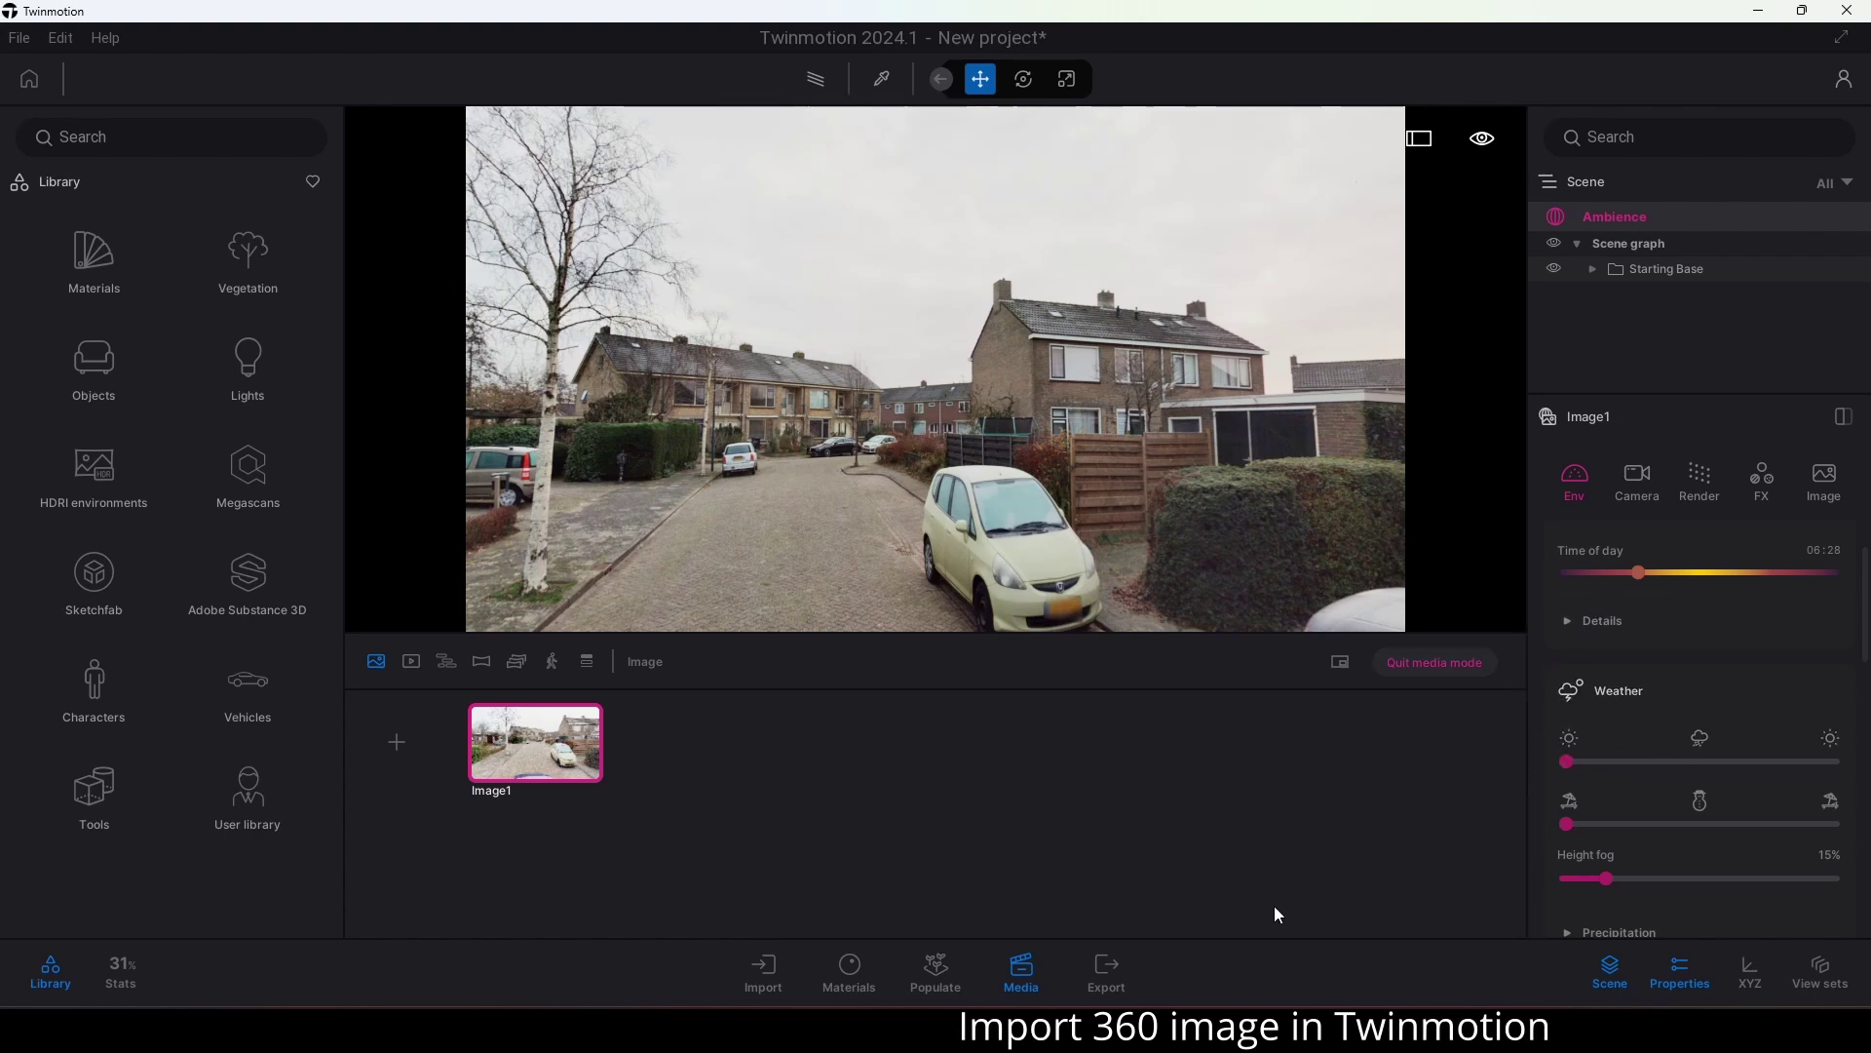
# Select Image1 and Panorama1 as the media to export.
pyautogui.click(1111, 969)
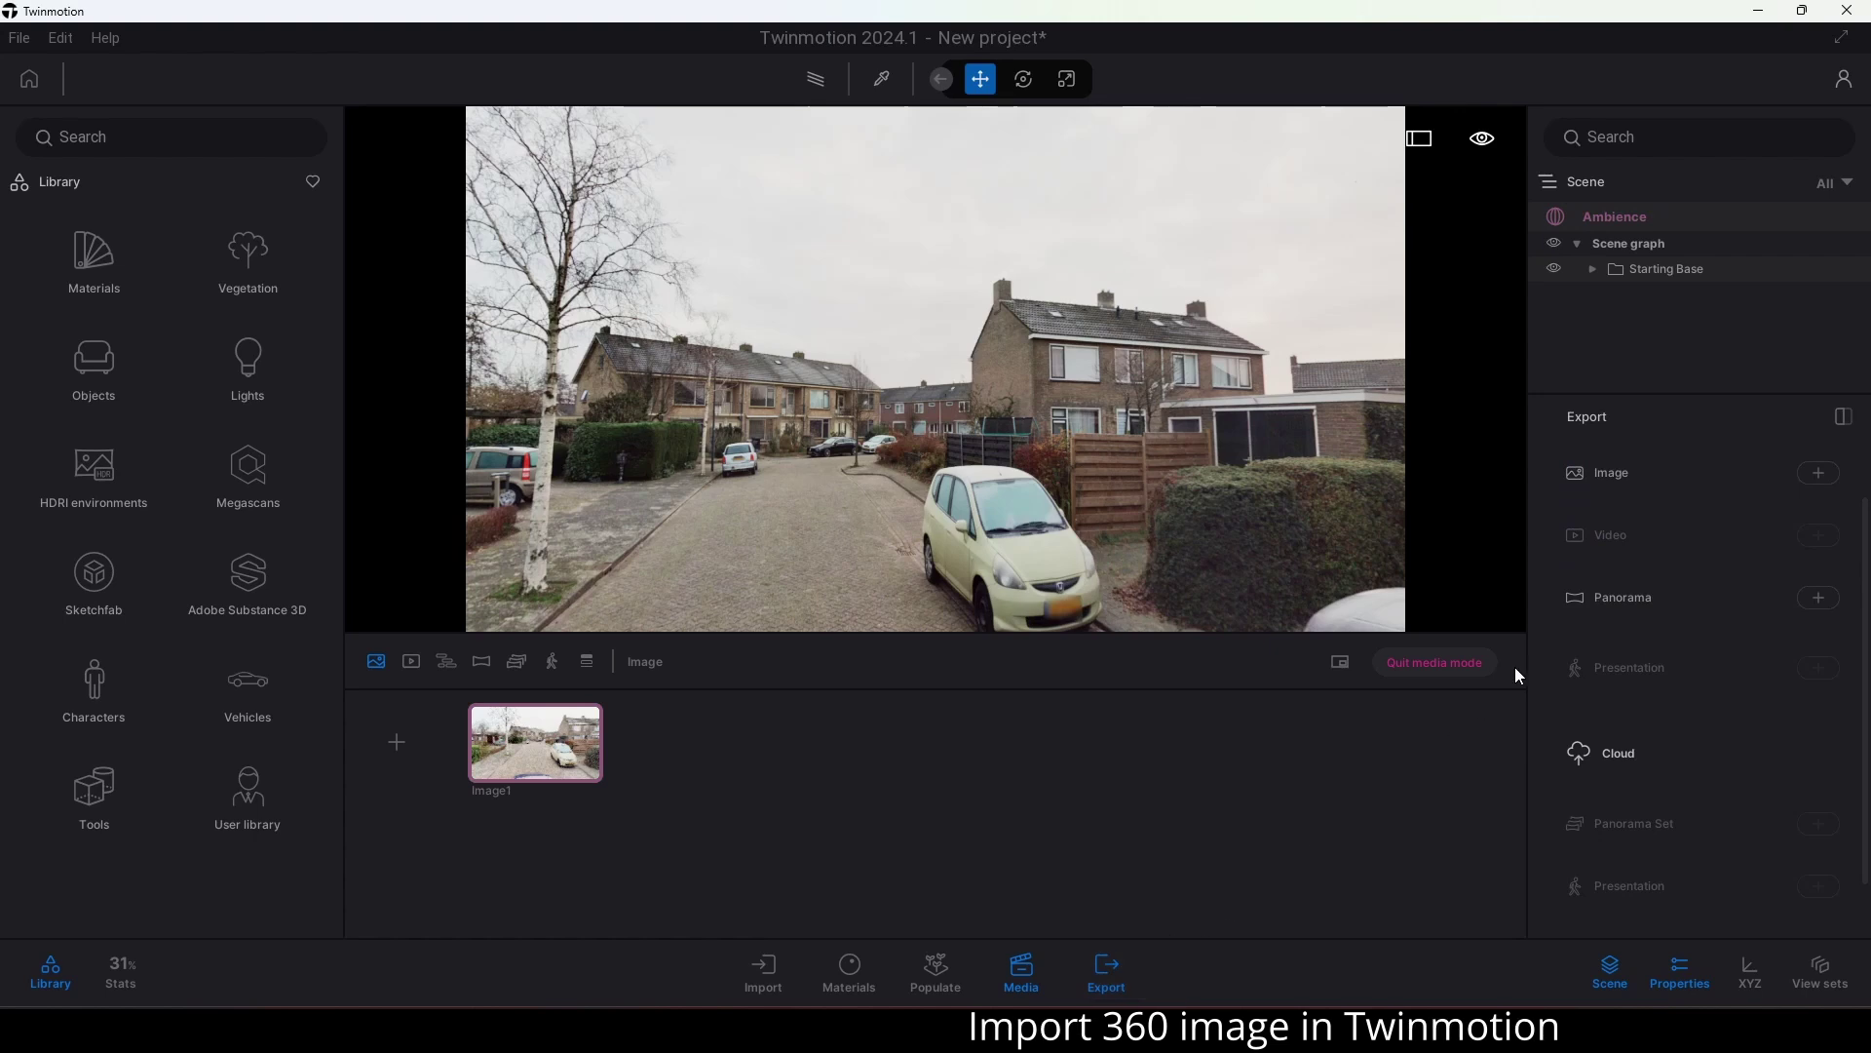
pyautogui.click(1819, 474)
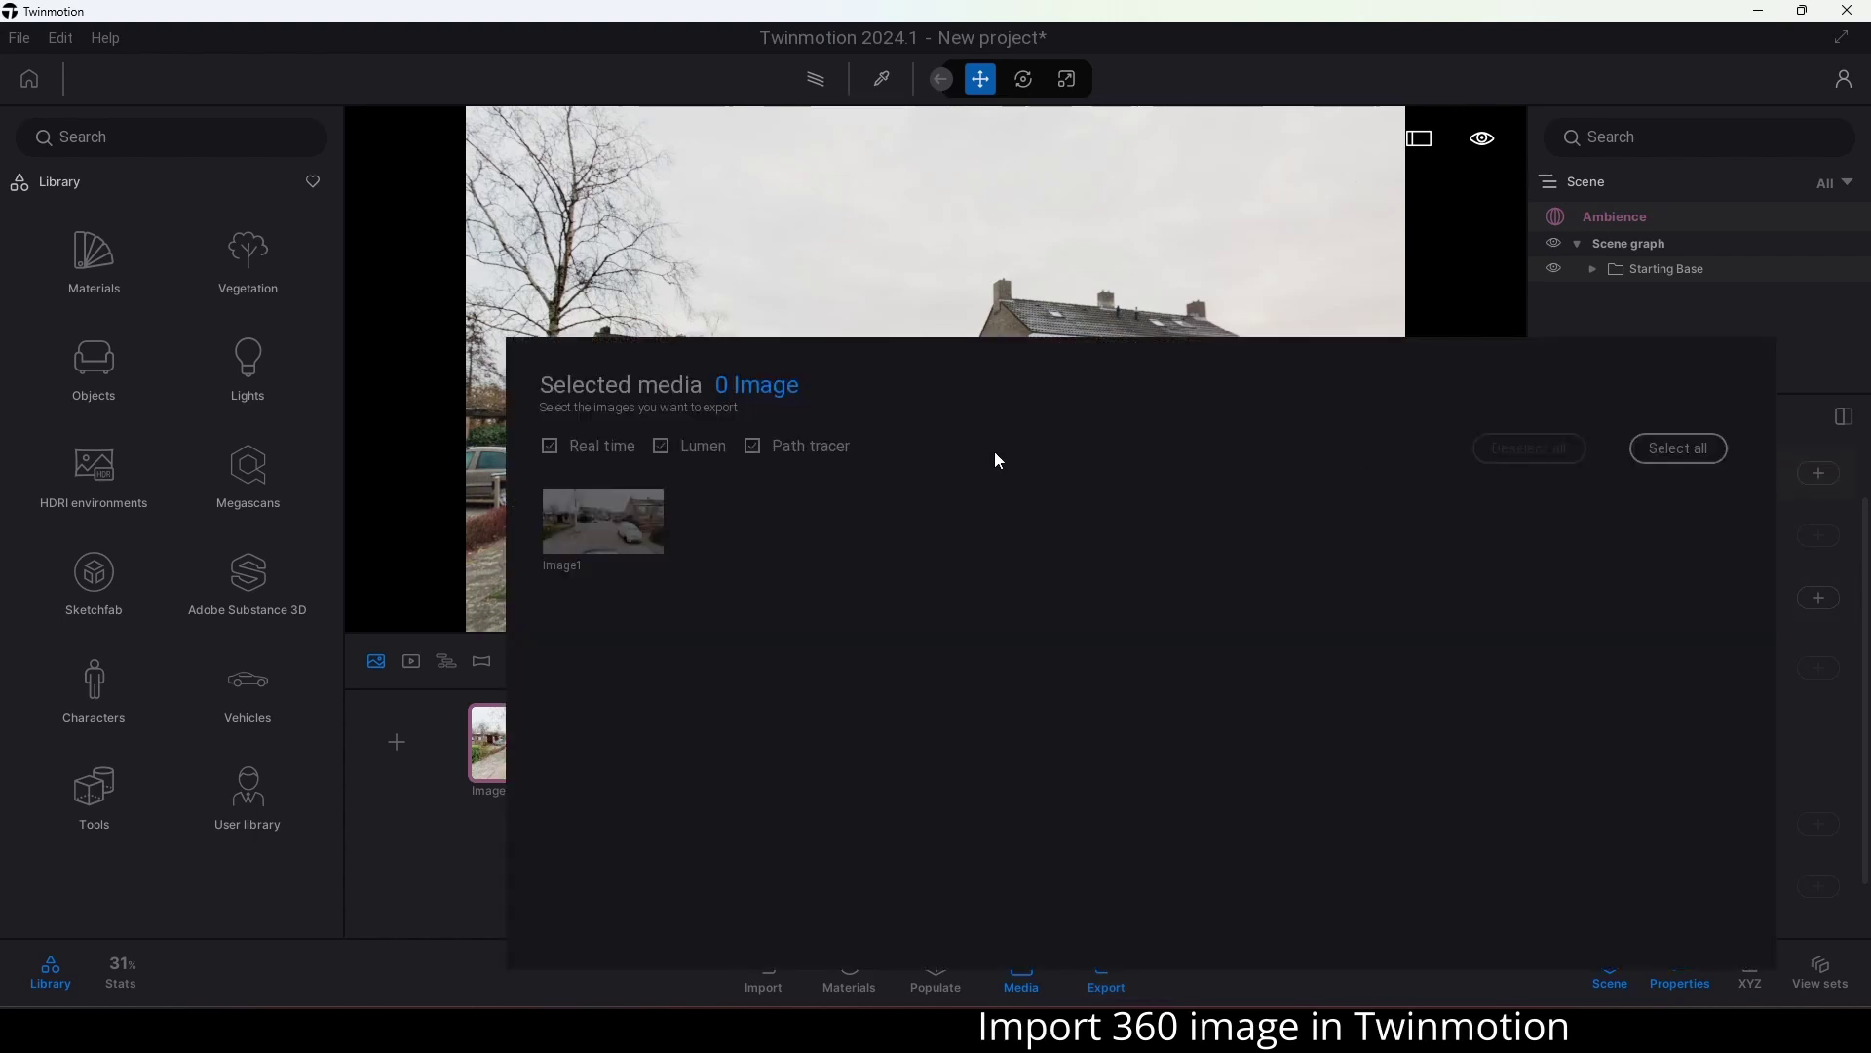
pyautogui.click(569, 521)
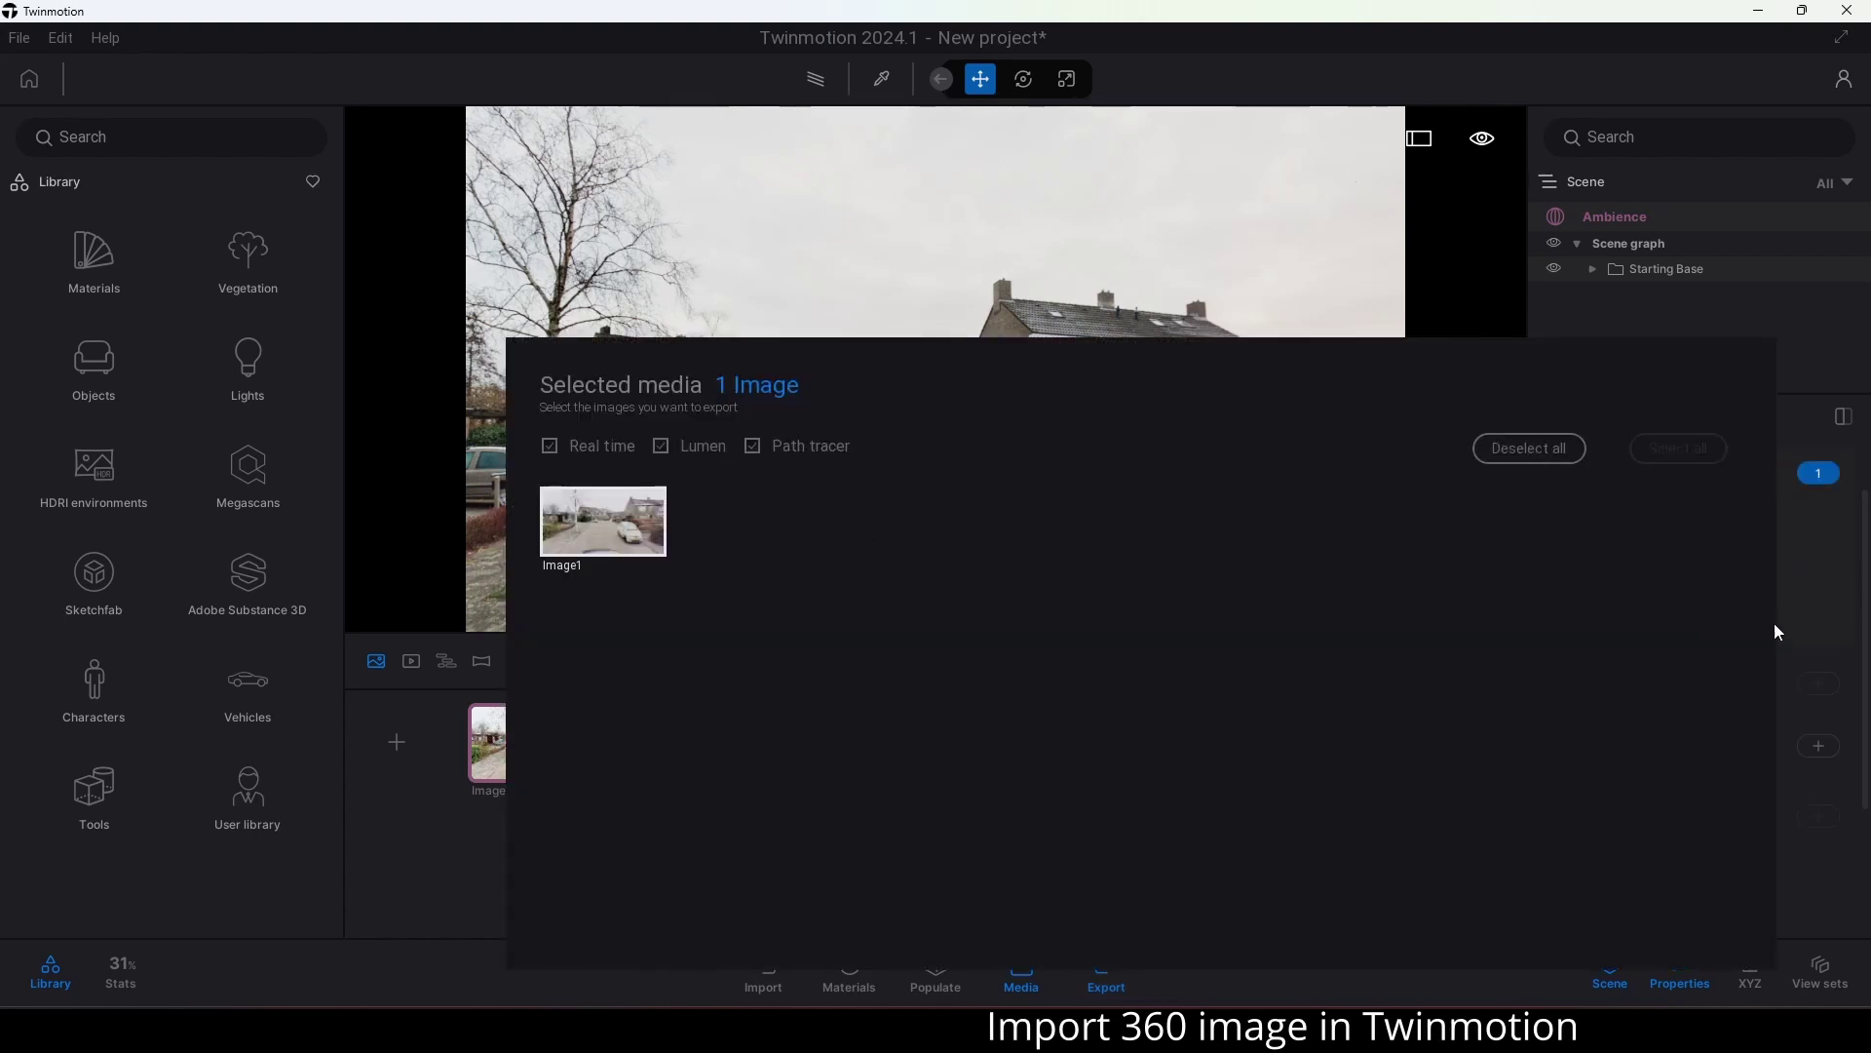
pyautogui.click(1811, 747)
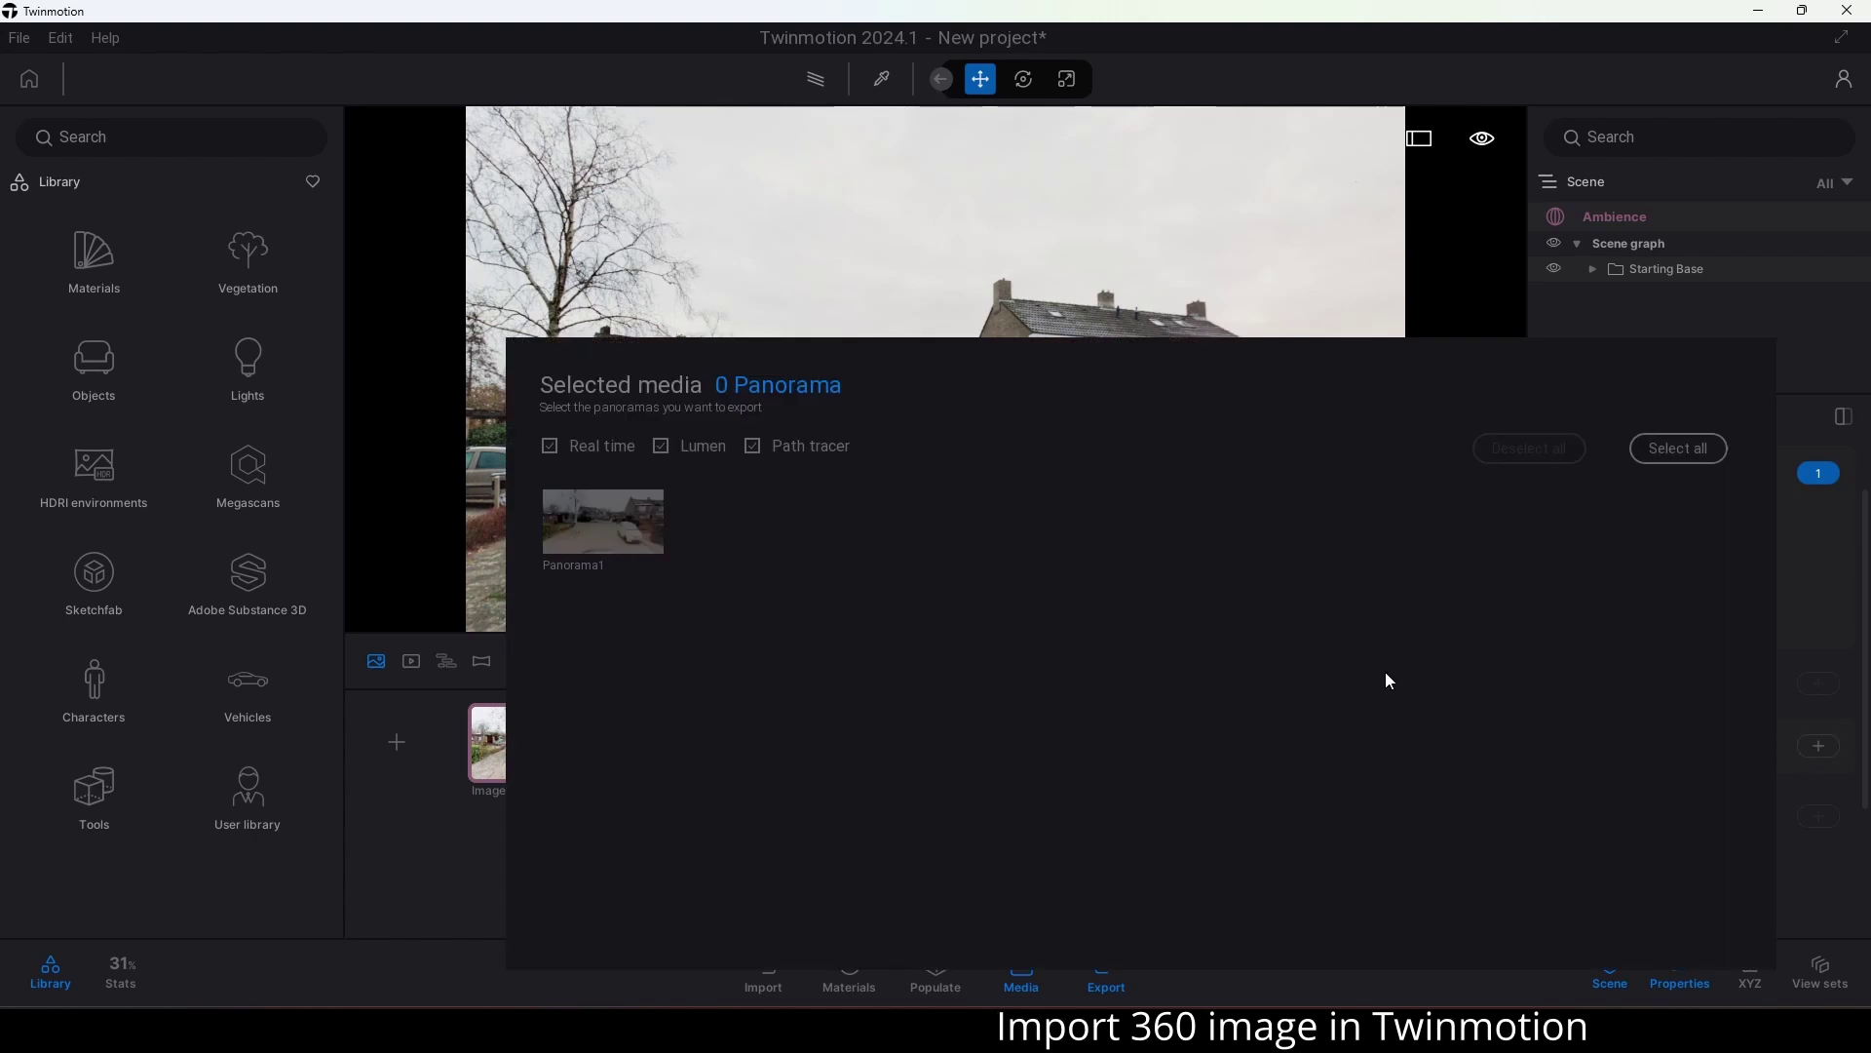
pyautogui.click(604, 519)
pyautogui.click(1820, 742)
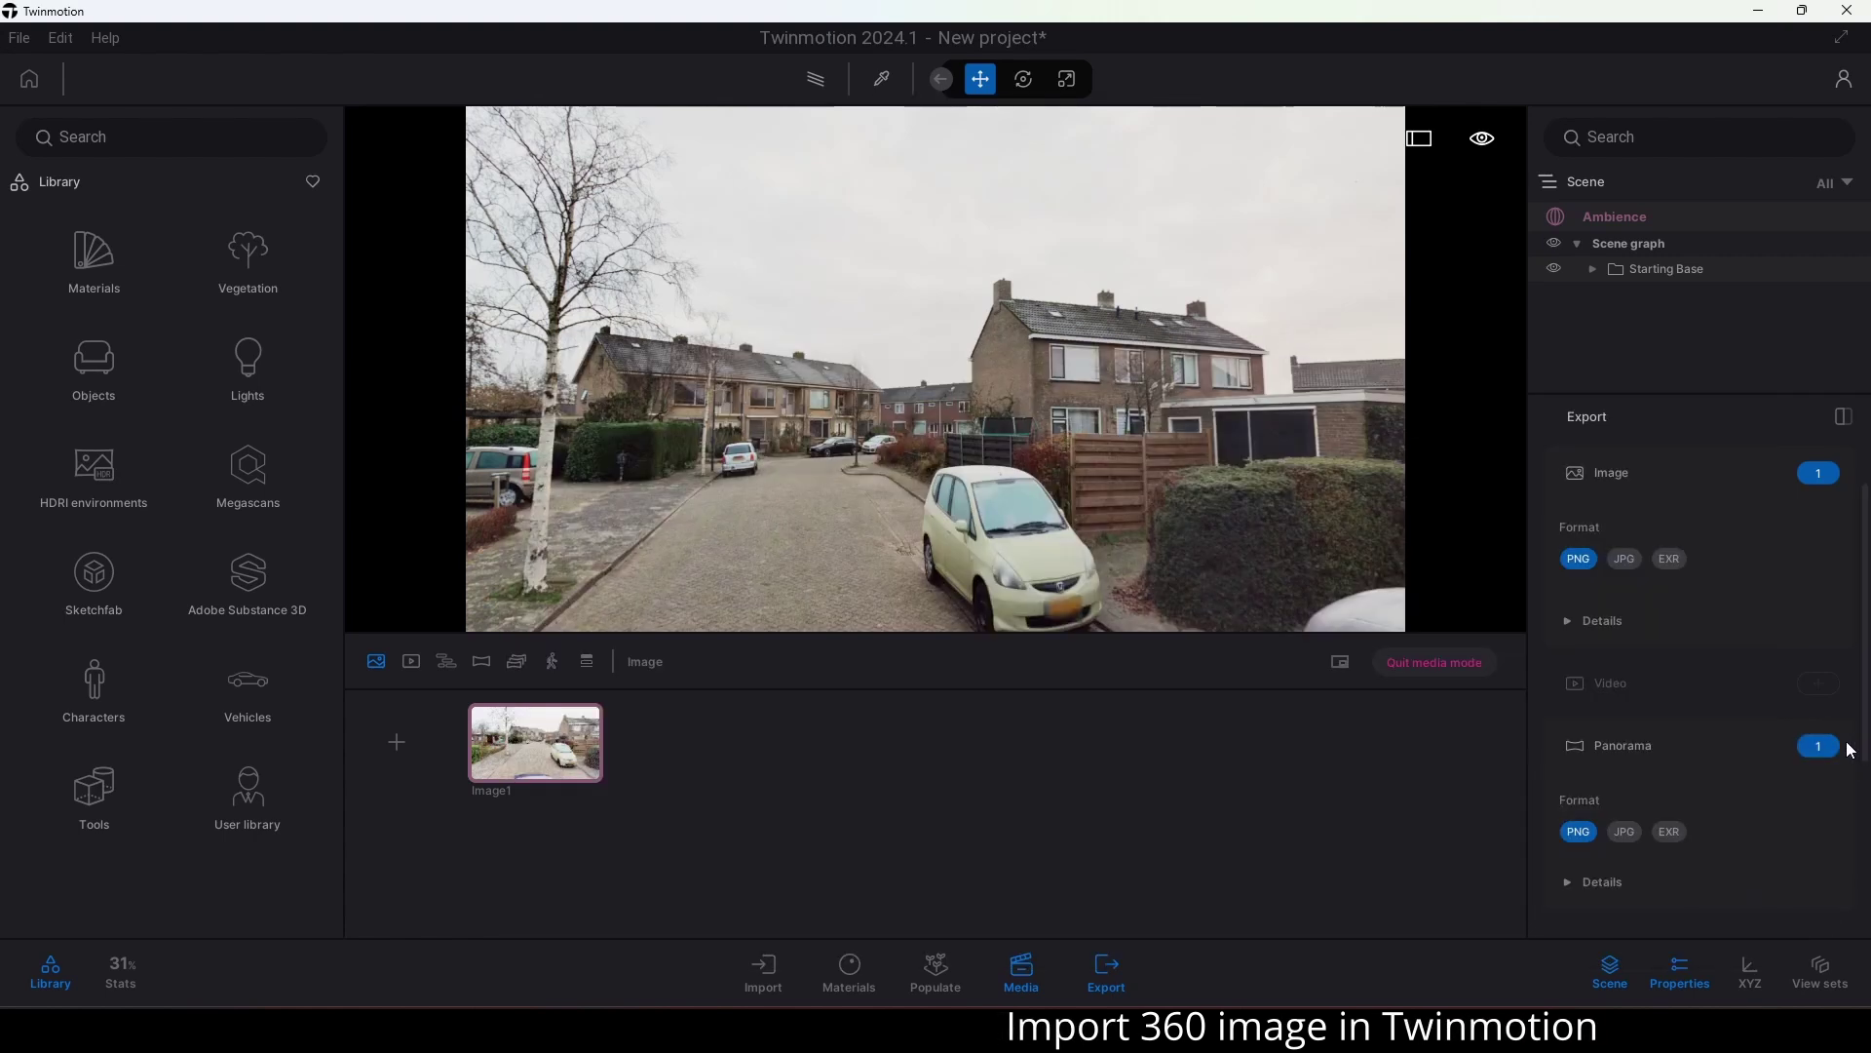
# Start the export with the Bureaublad folder as its destination.
pyautogui.scroll(-3, 1803, 780)
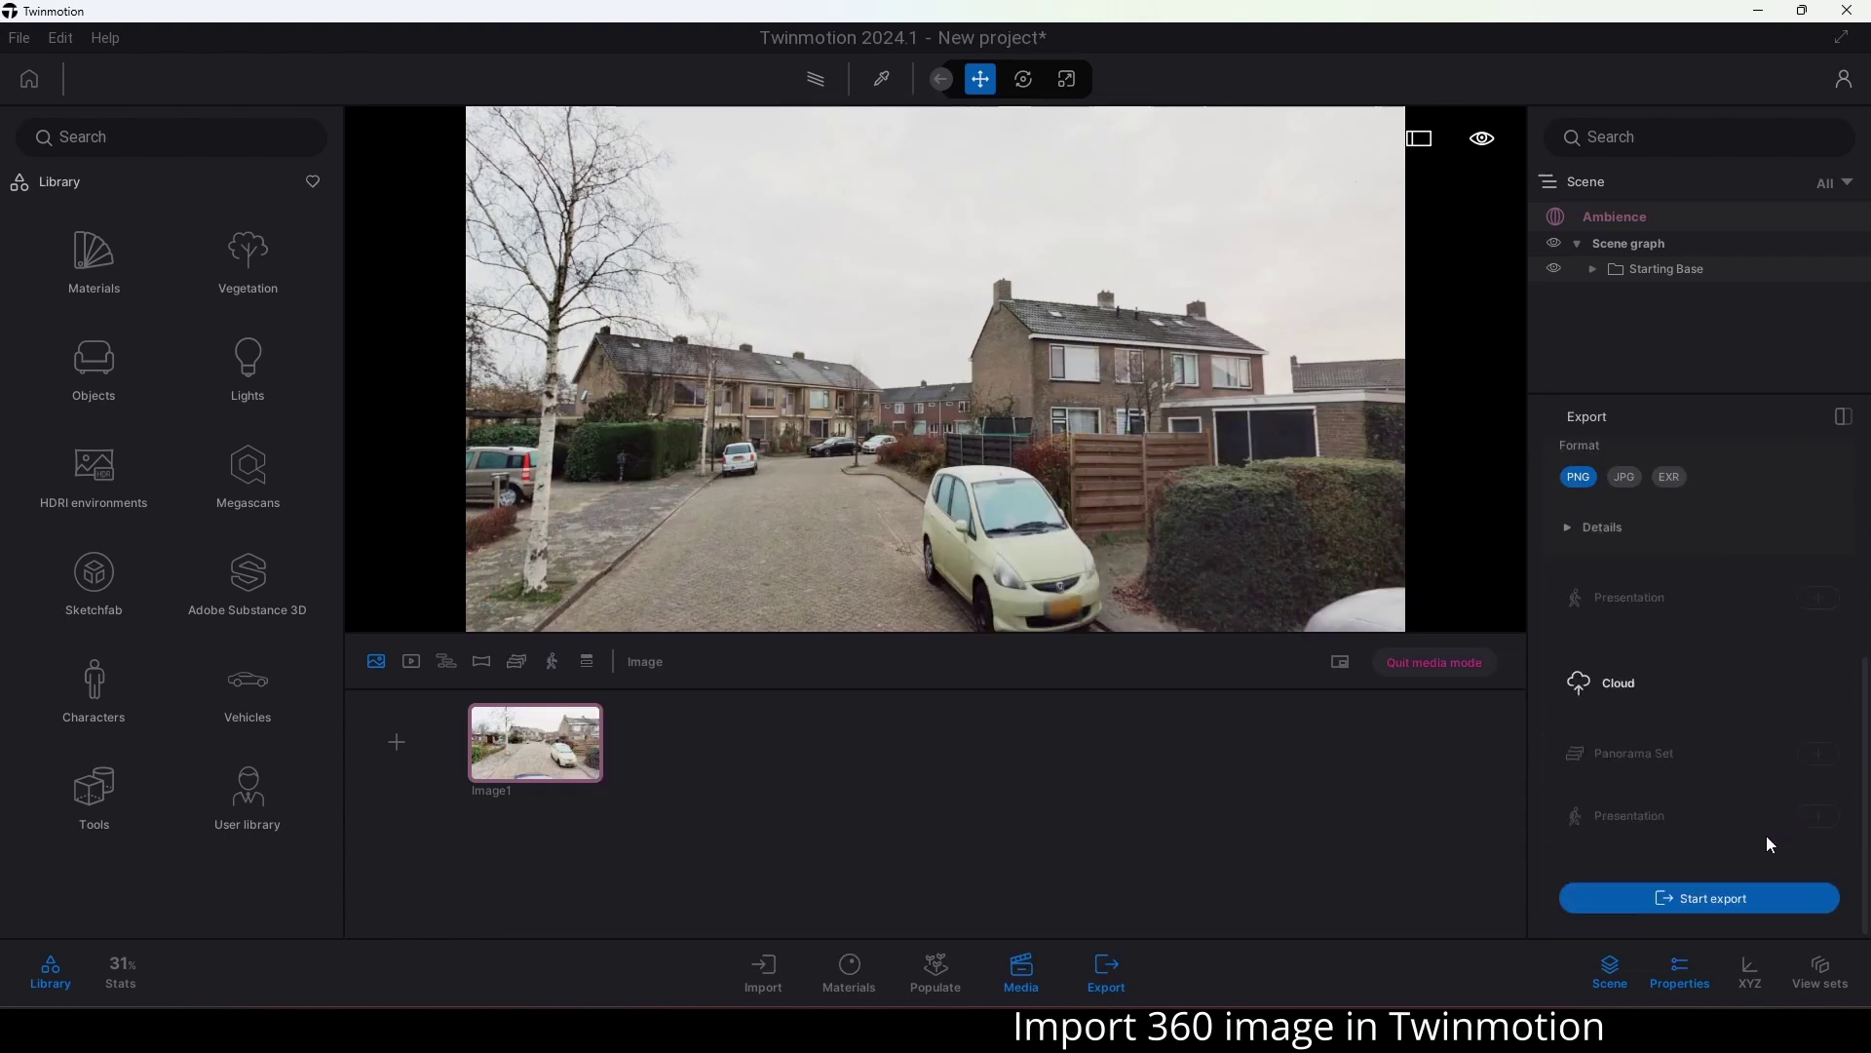
pyautogui.click(1751, 894)
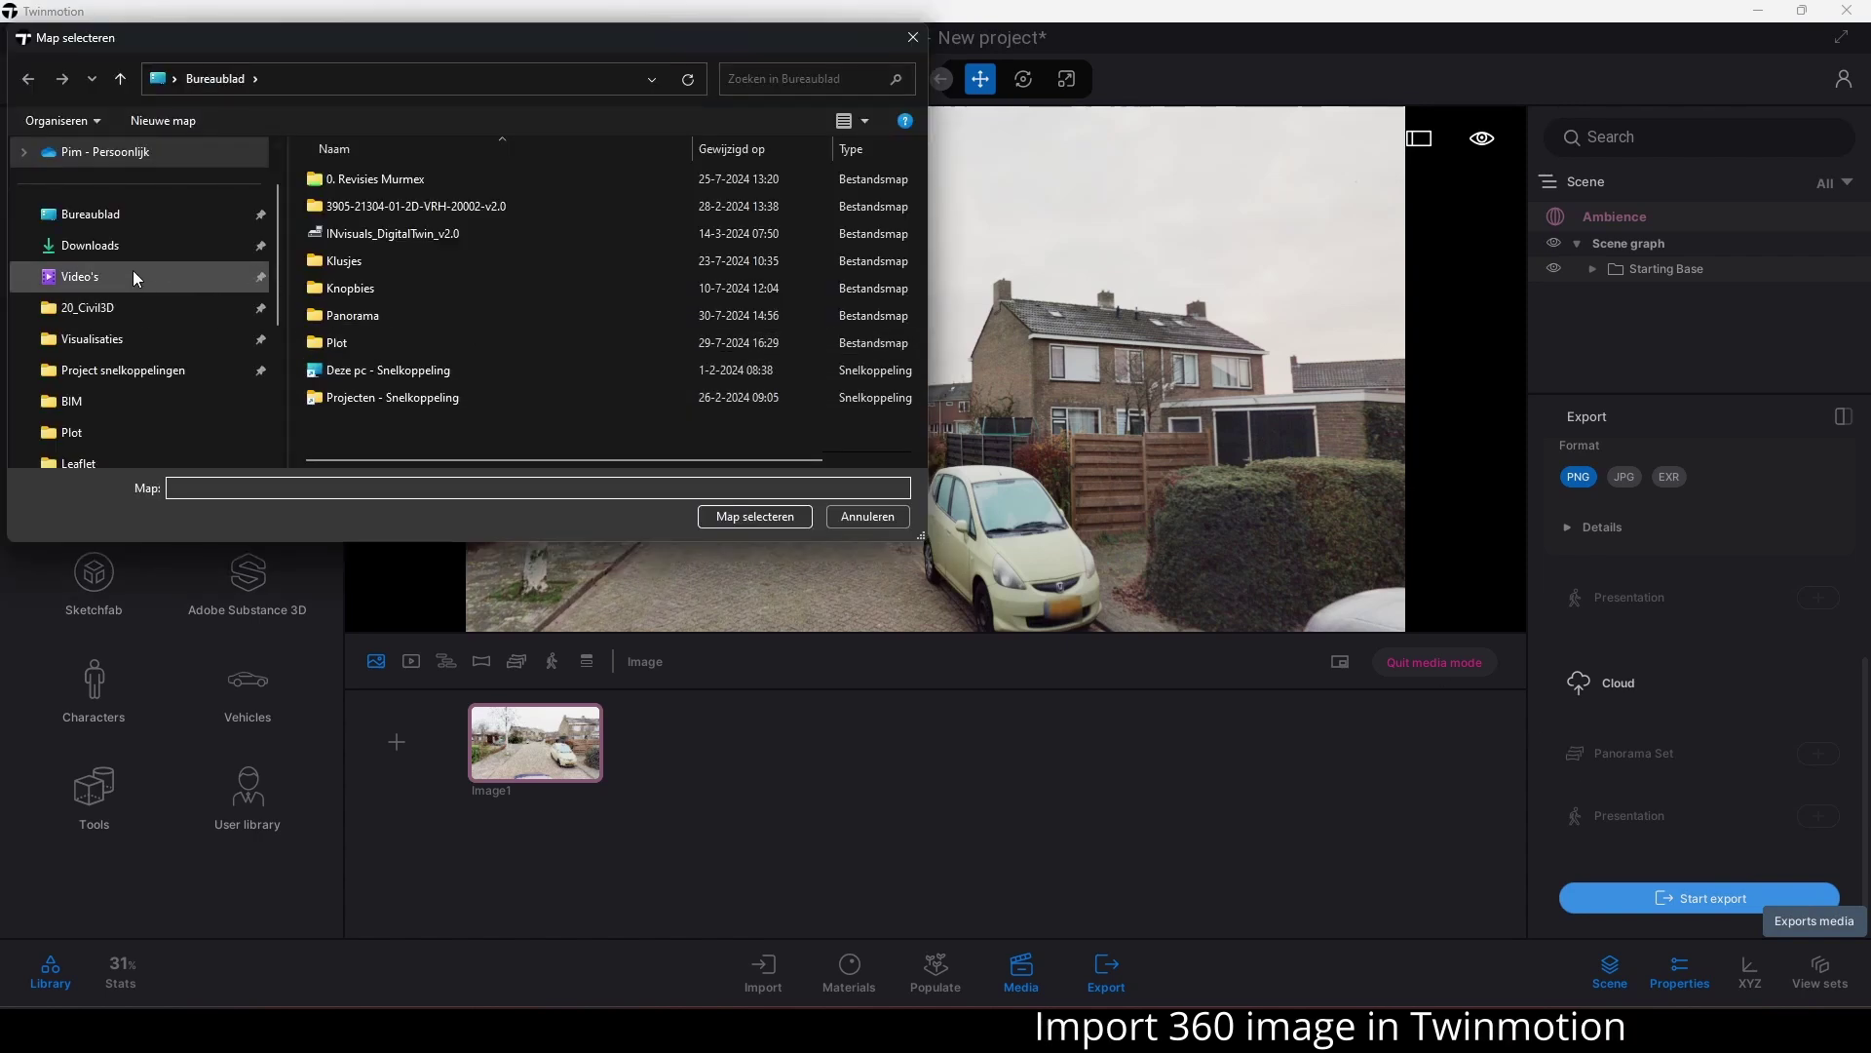
pyautogui.click(97, 217)
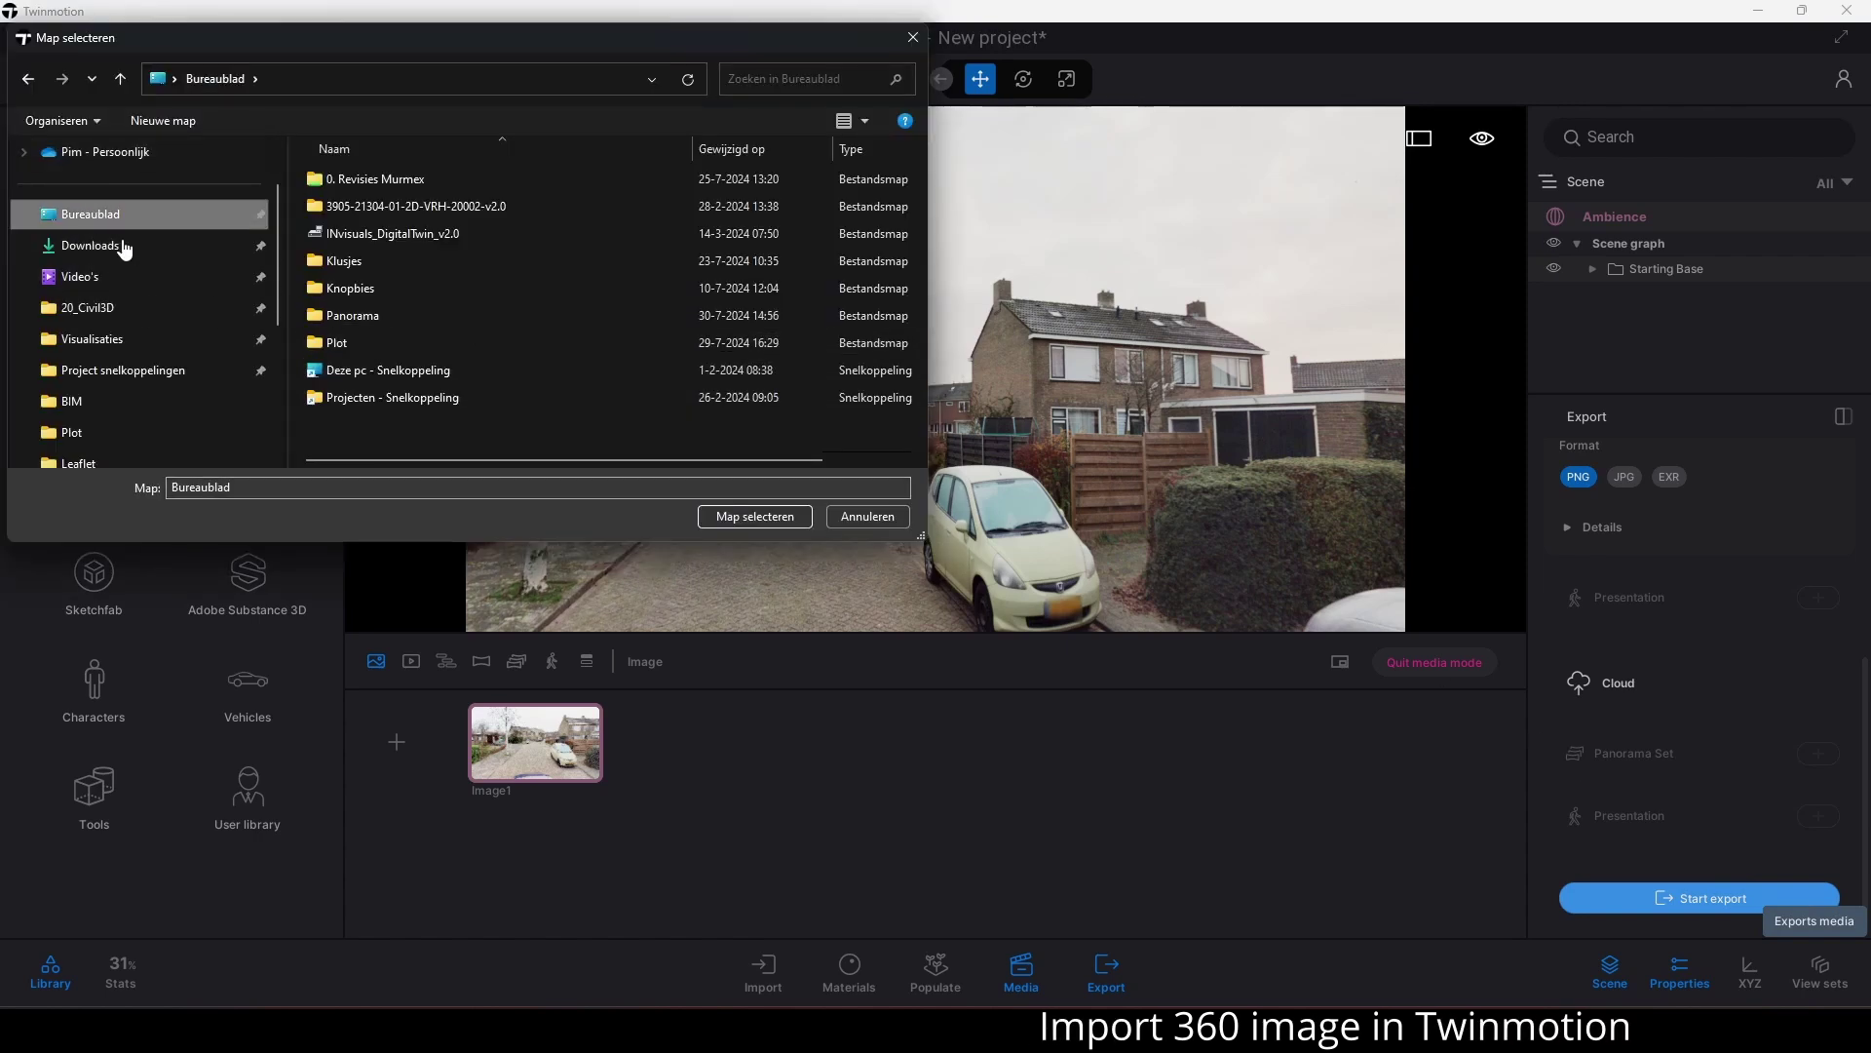
pyautogui.click(800, 516)
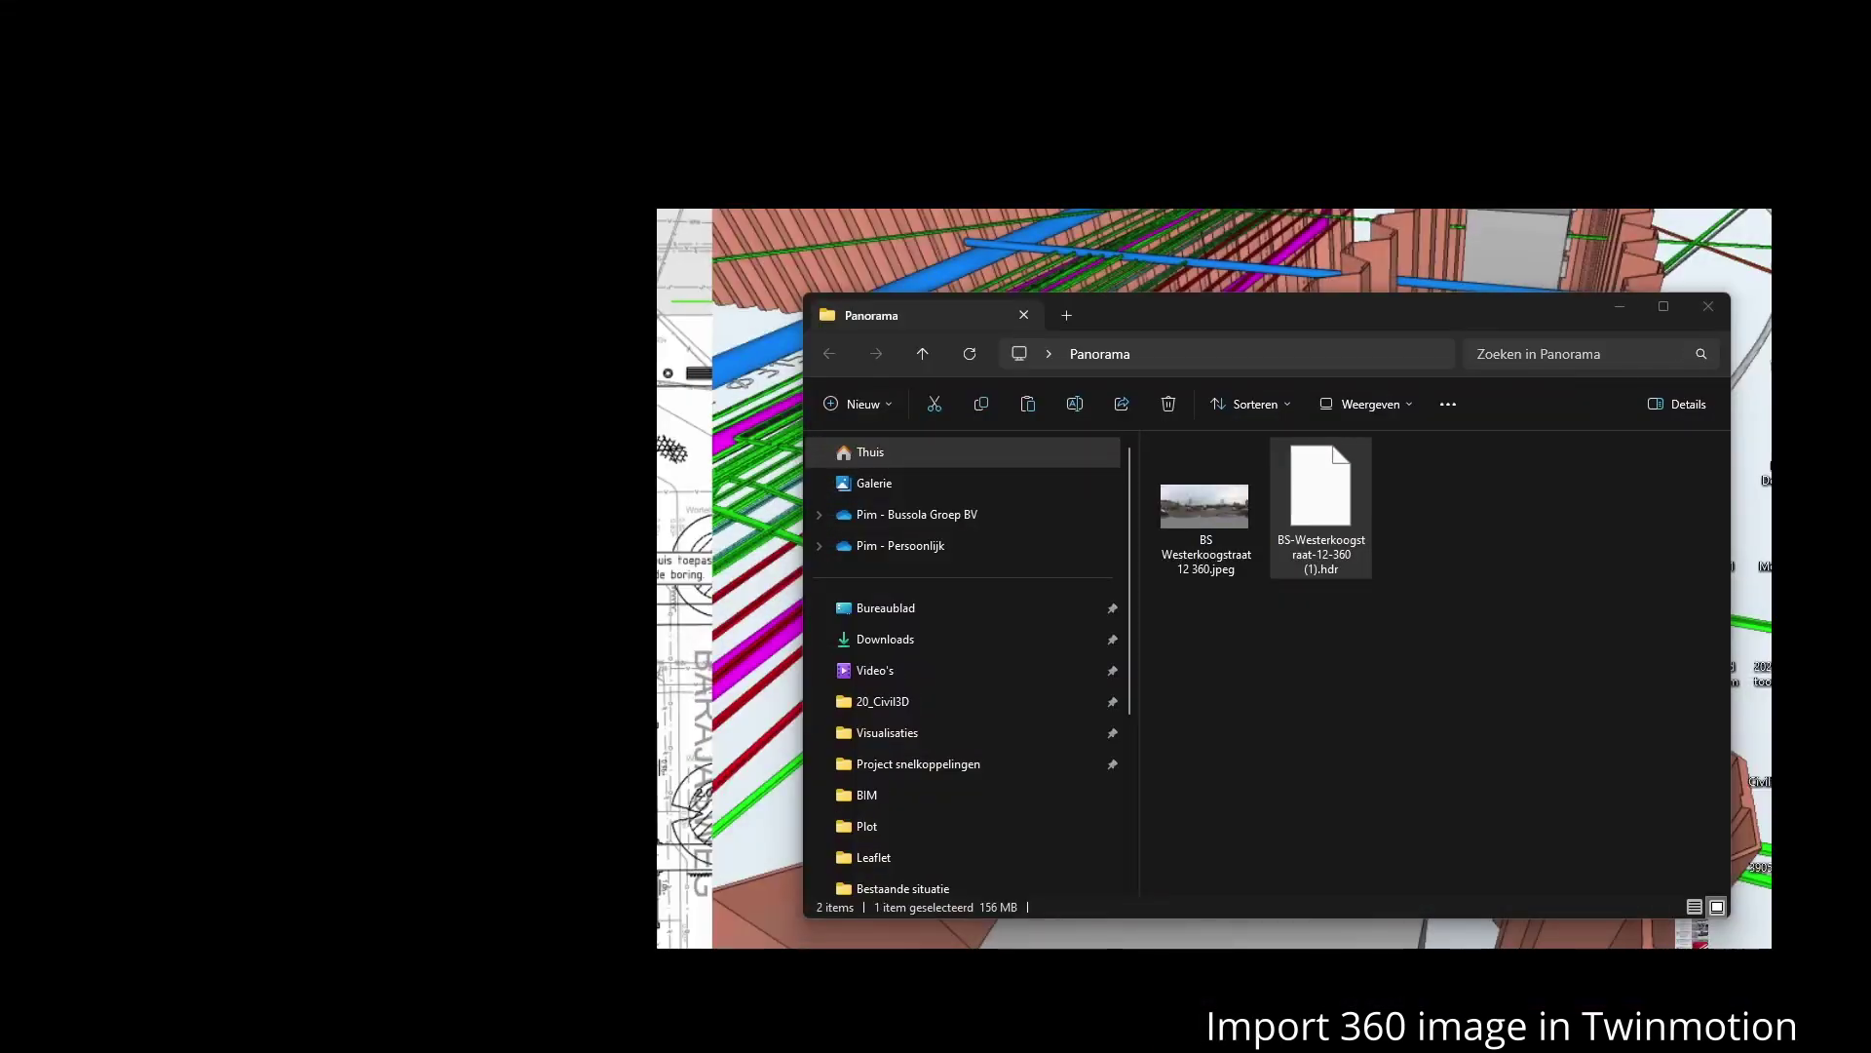
# Open the exported Panorama1.png in the image viewer, maximize it and inspect the white platform with the sphere up close.
pyautogui.press('Return')
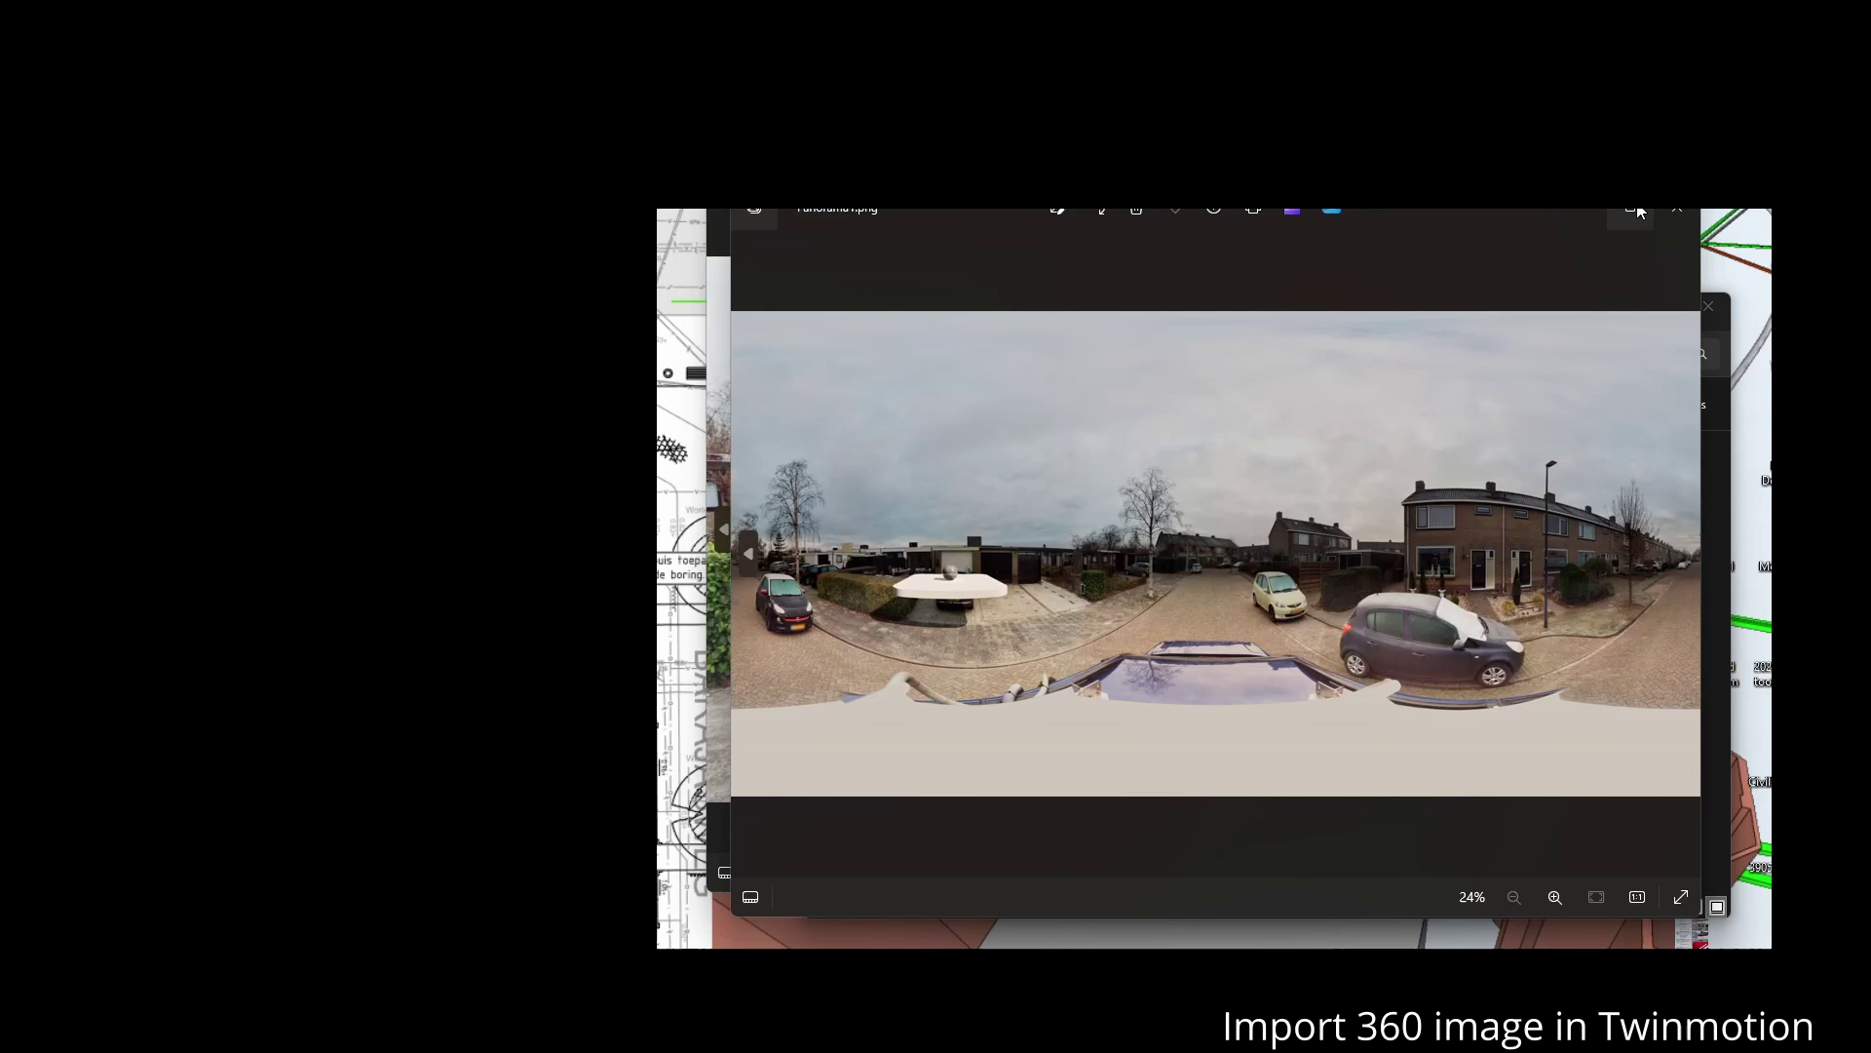
pyautogui.click(1641, 215)
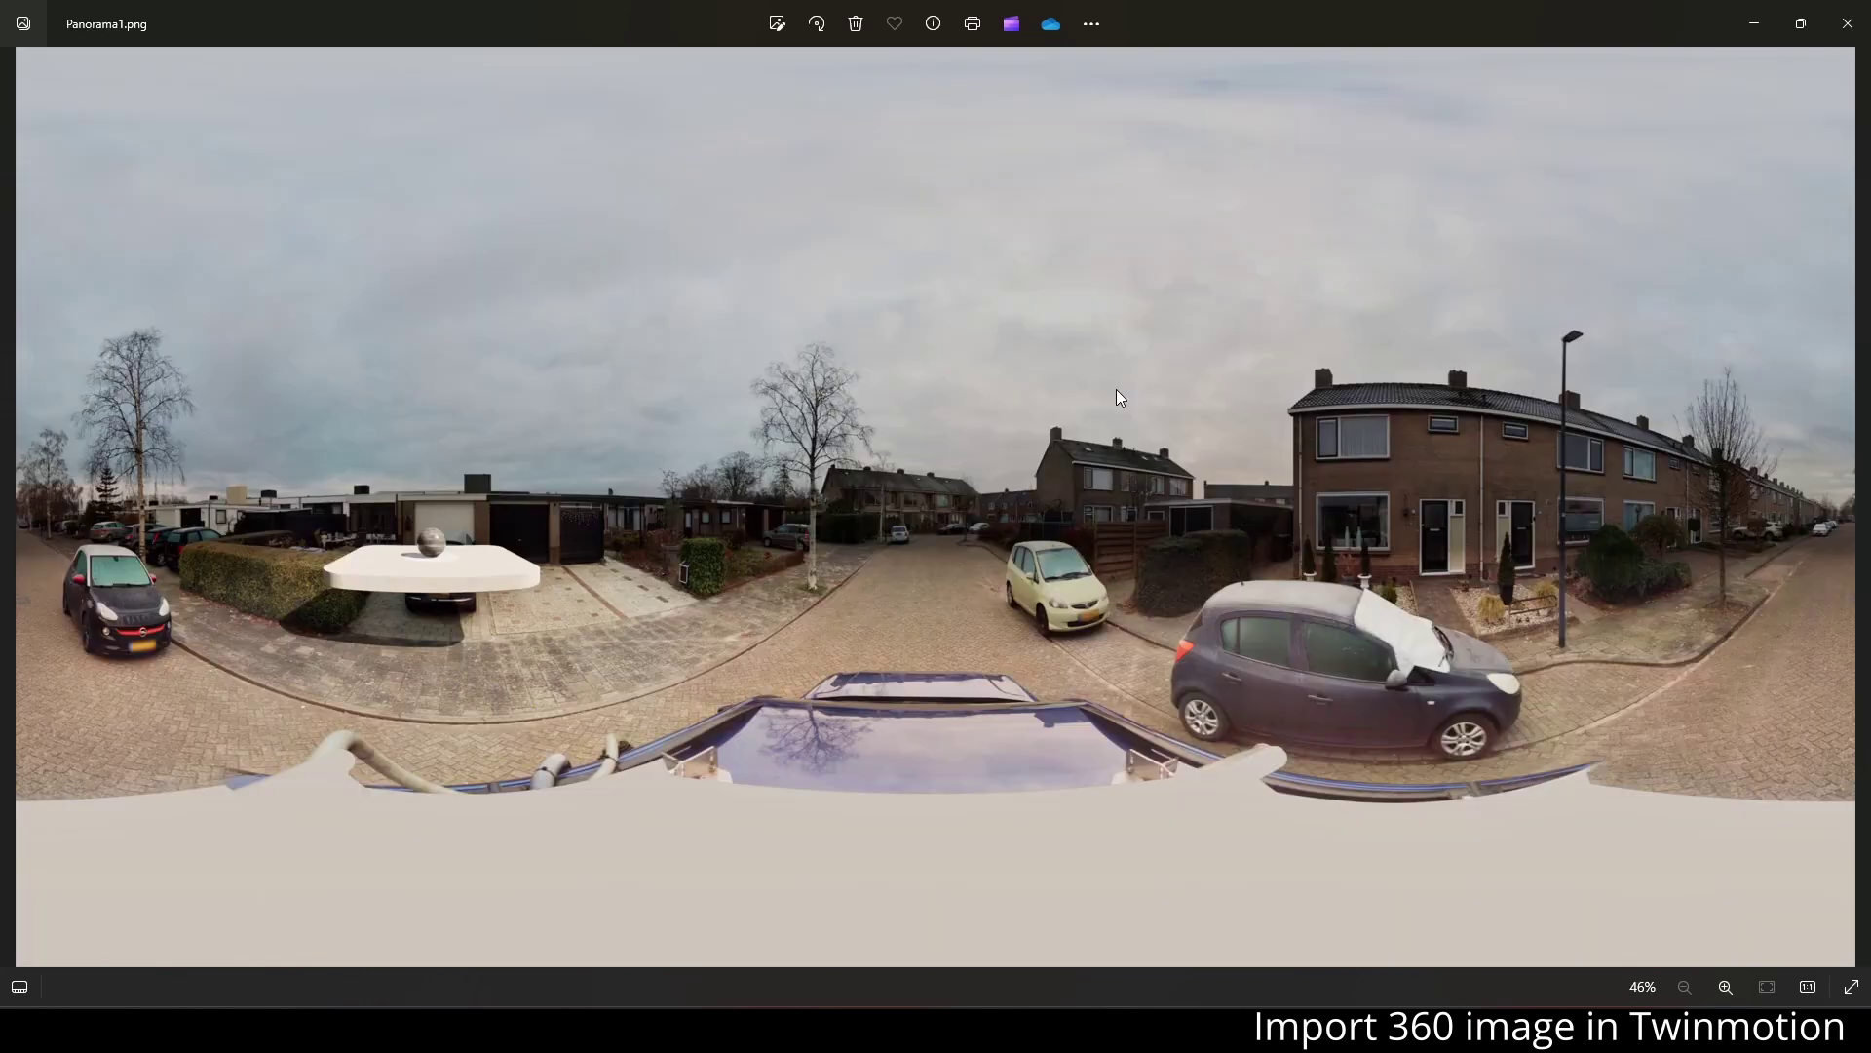
pyautogui.scroll(6, 368, 614)
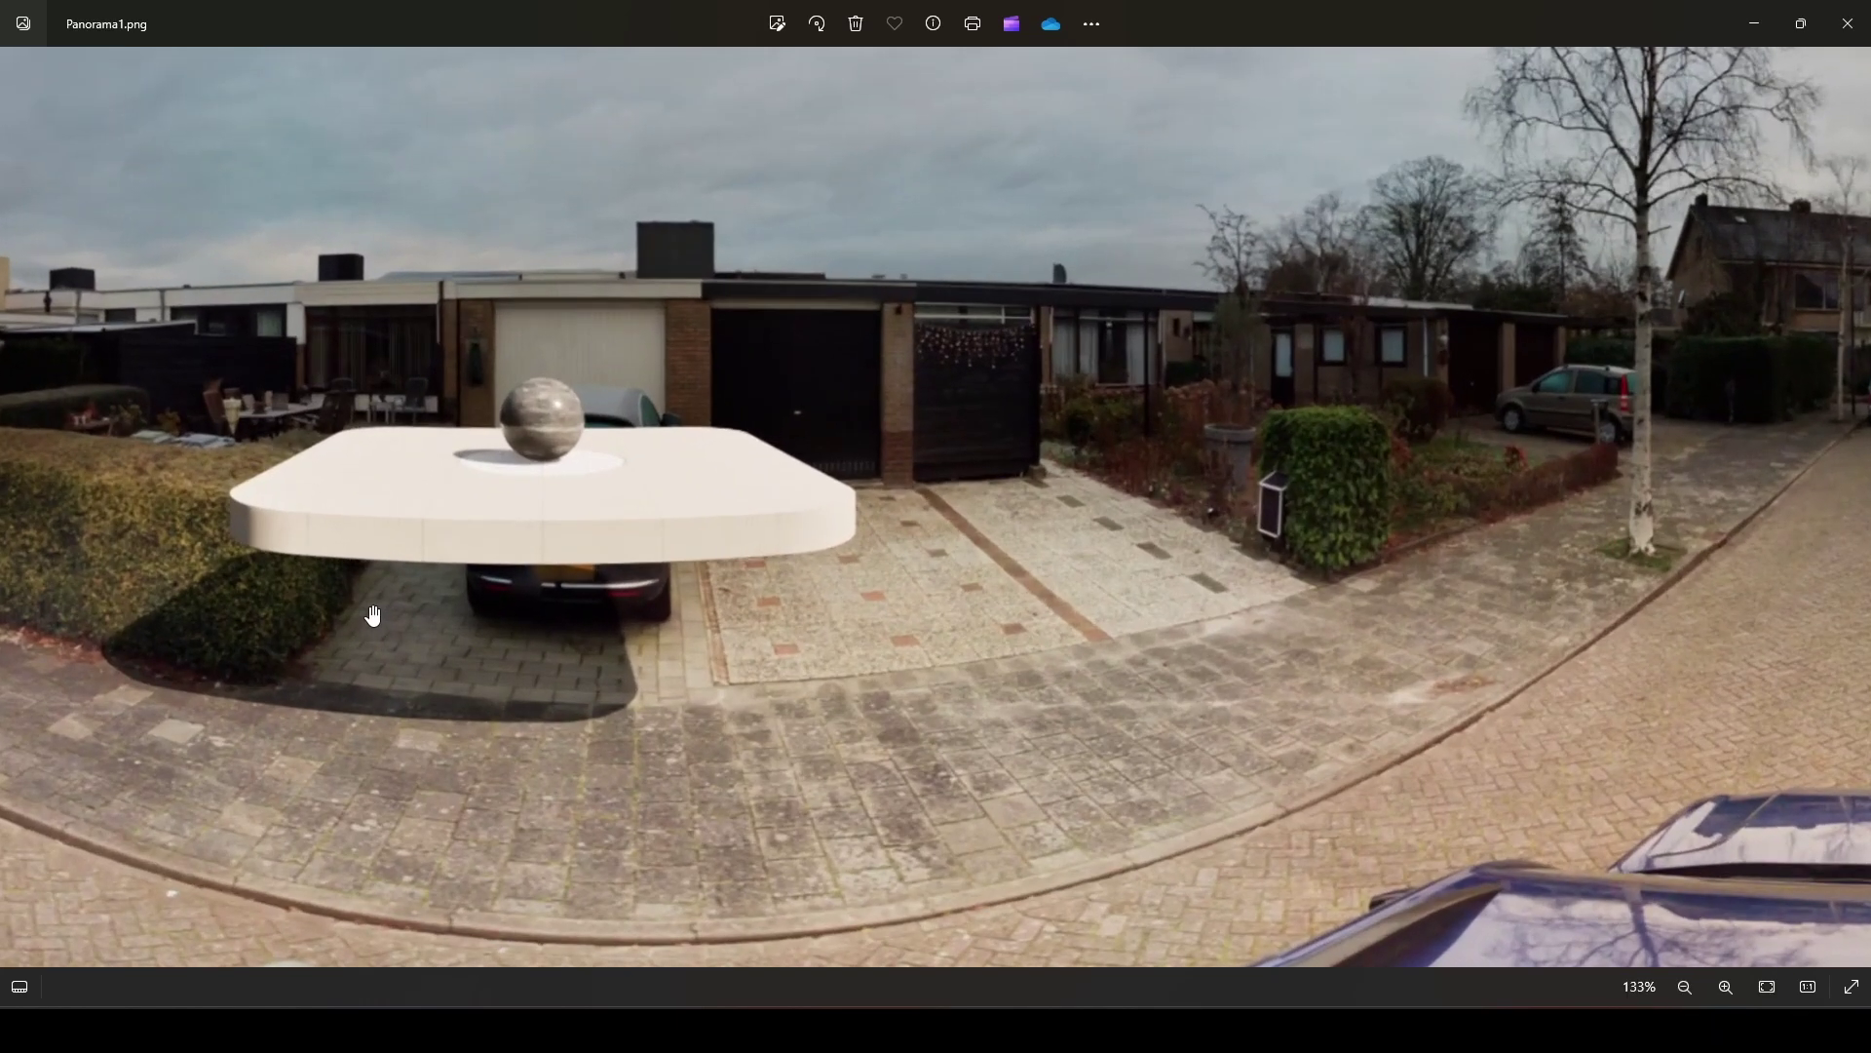
pyautogui.scroll(-6, 414, 650)
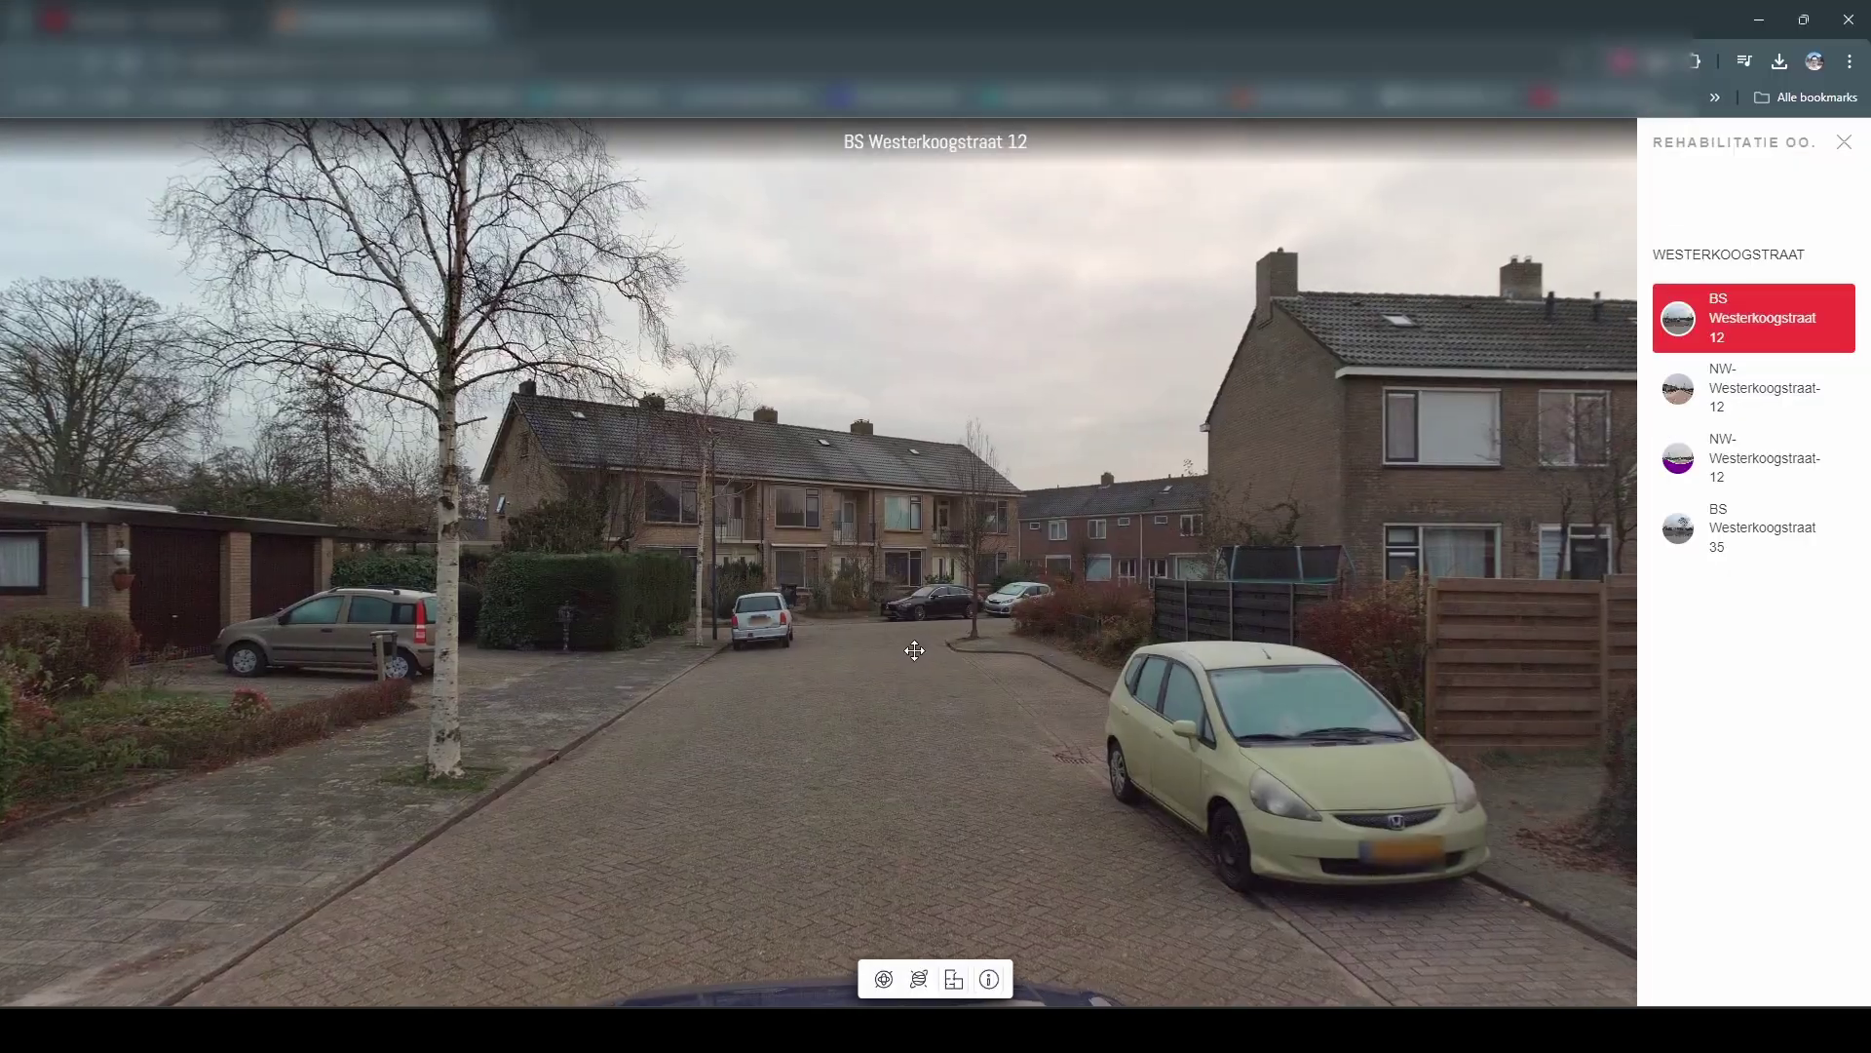
# In the browser's panorama tour, look around the BS scene and compare it with the first NW scene showing the redesigned street.
pyautogui.moveTo(915, 650); pyautogui.dragTo(1491, 729)
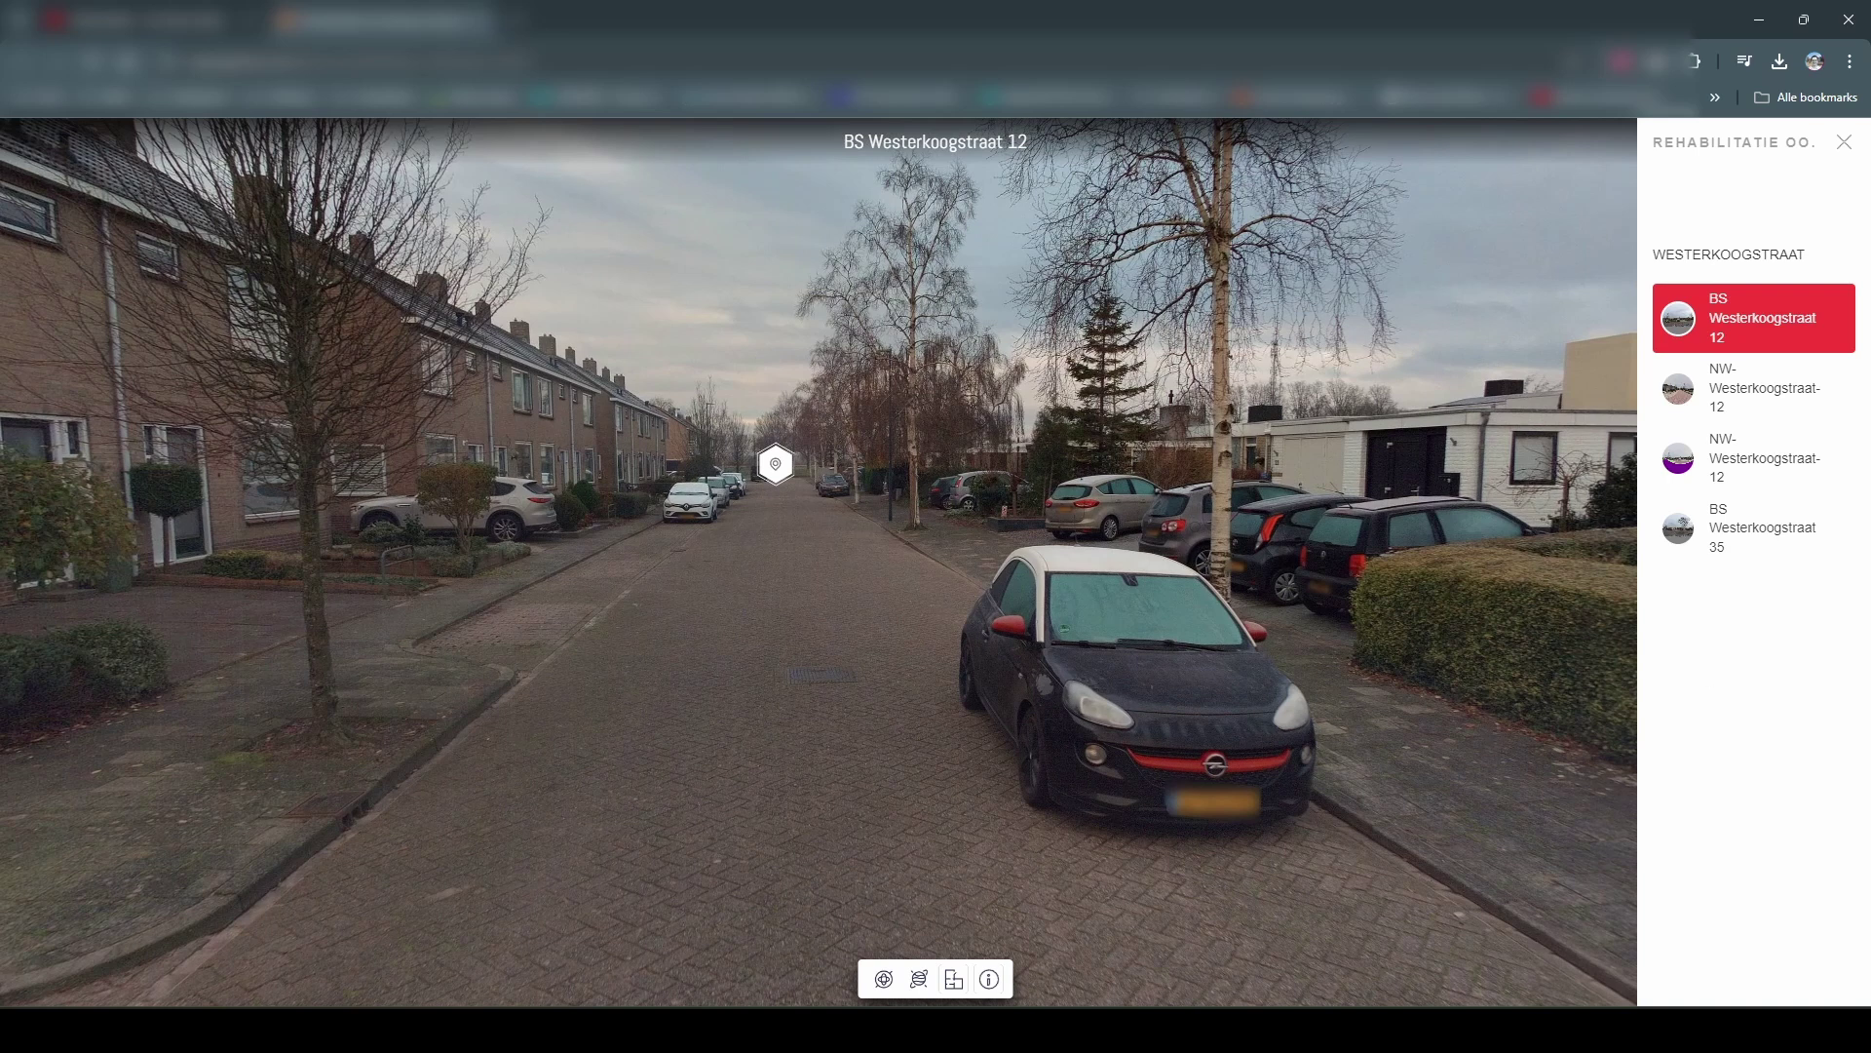
pyautogui.click(1772, 387)
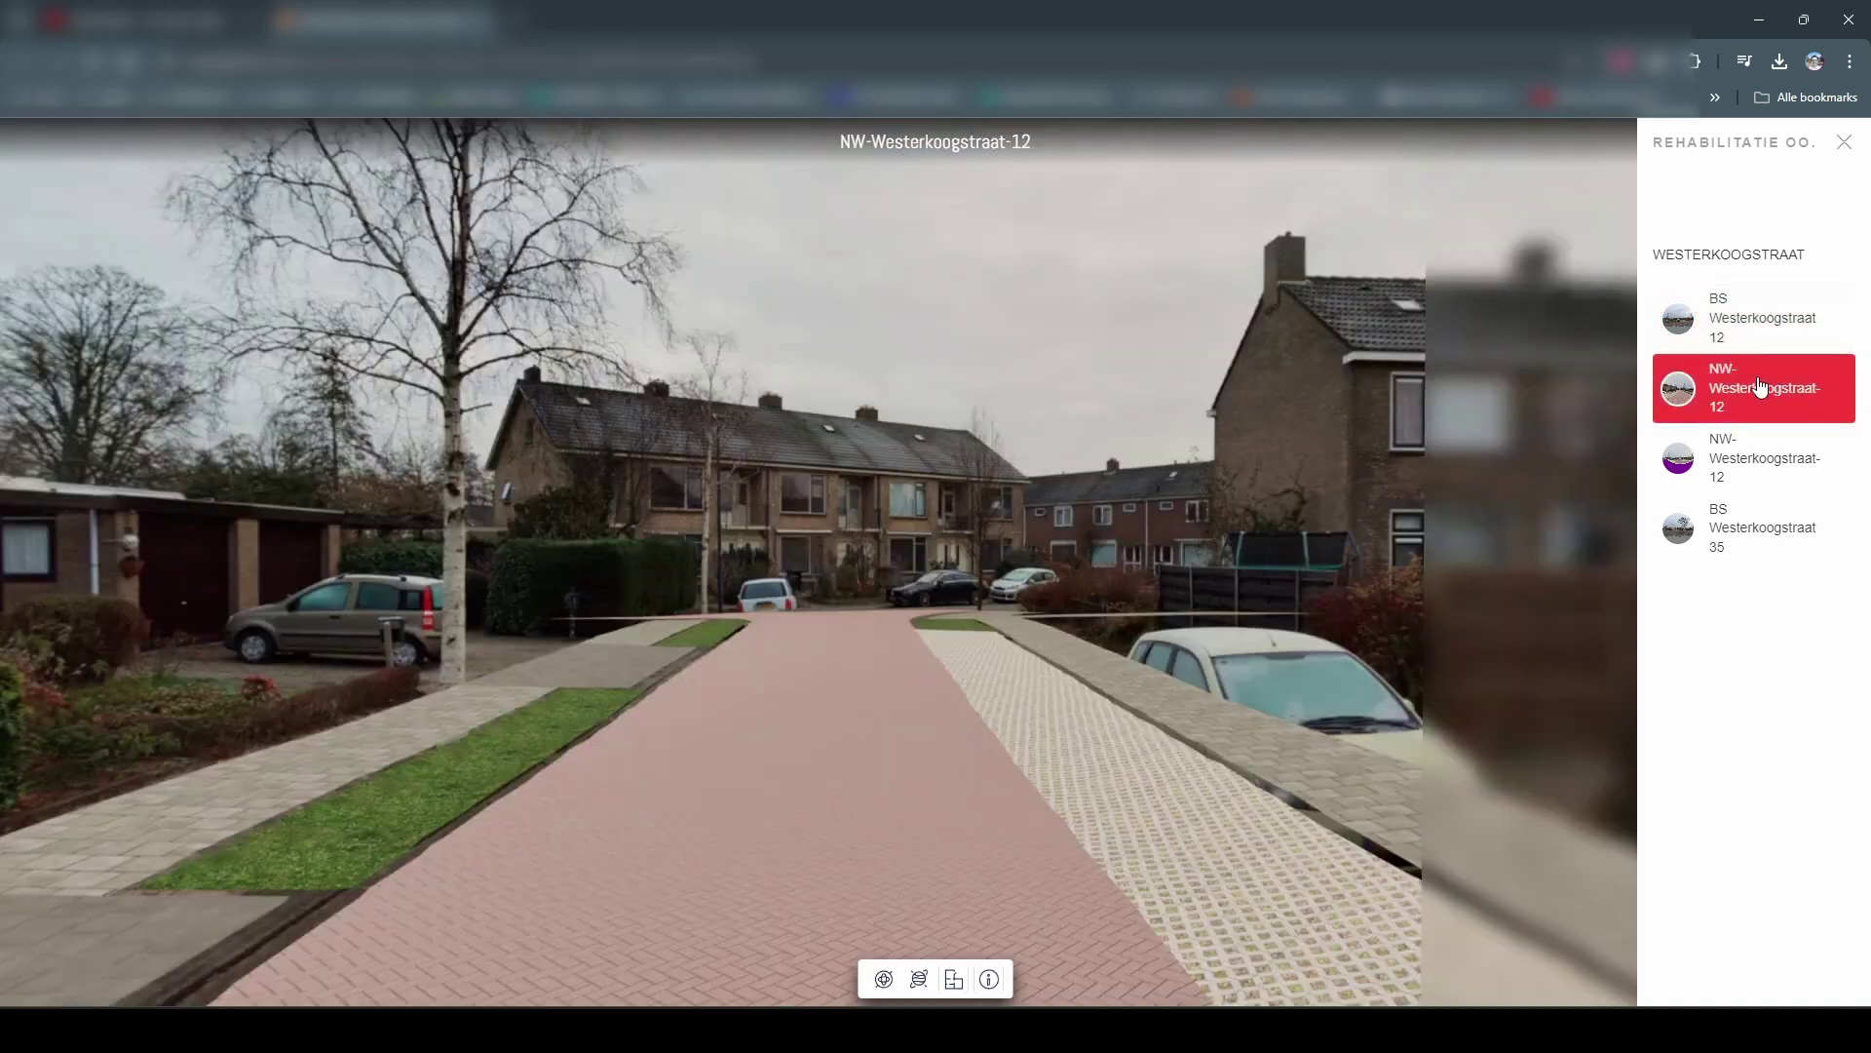
pyautogui.moveTo(312, 781); pyautogui.dragTo(1267, 516)
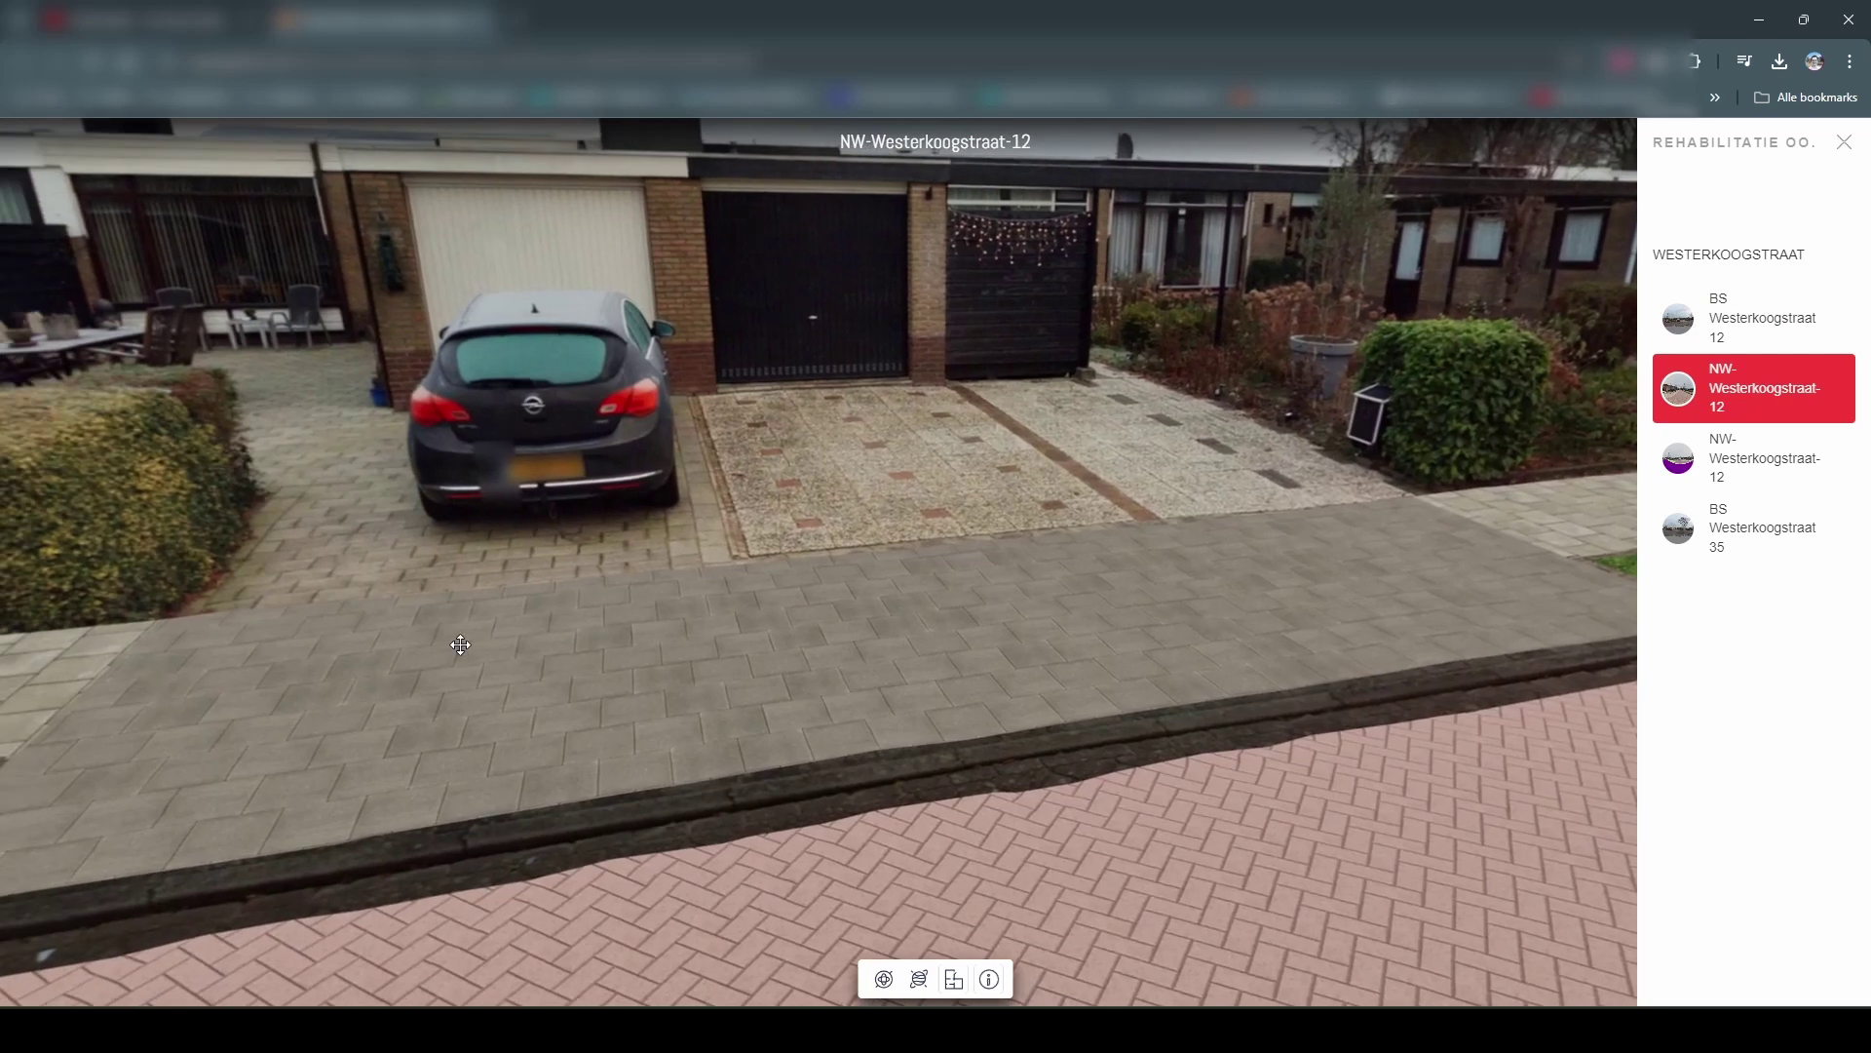
pyautogui.moveTo(451, 640); pyautogui.dragTo(1553, 648)
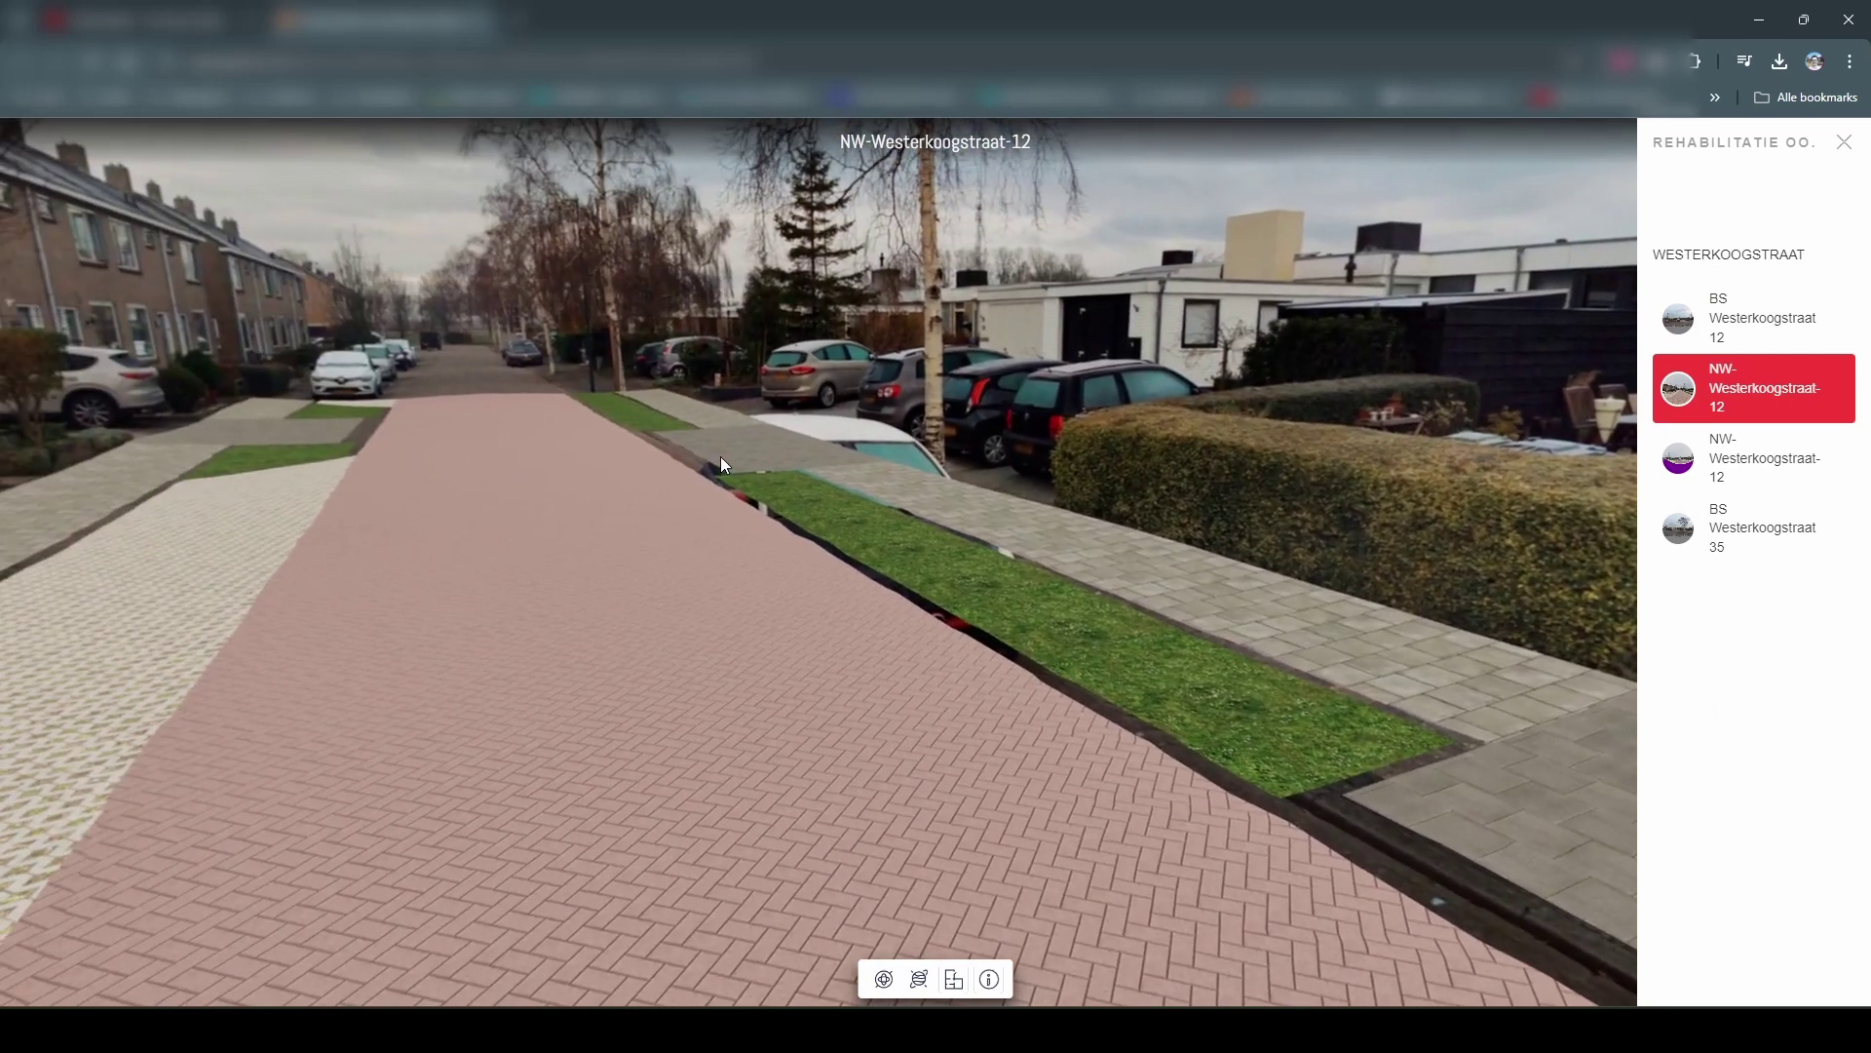
pyautogui.moveTo(721, 456); pyautogui.dragTo(934, 698)
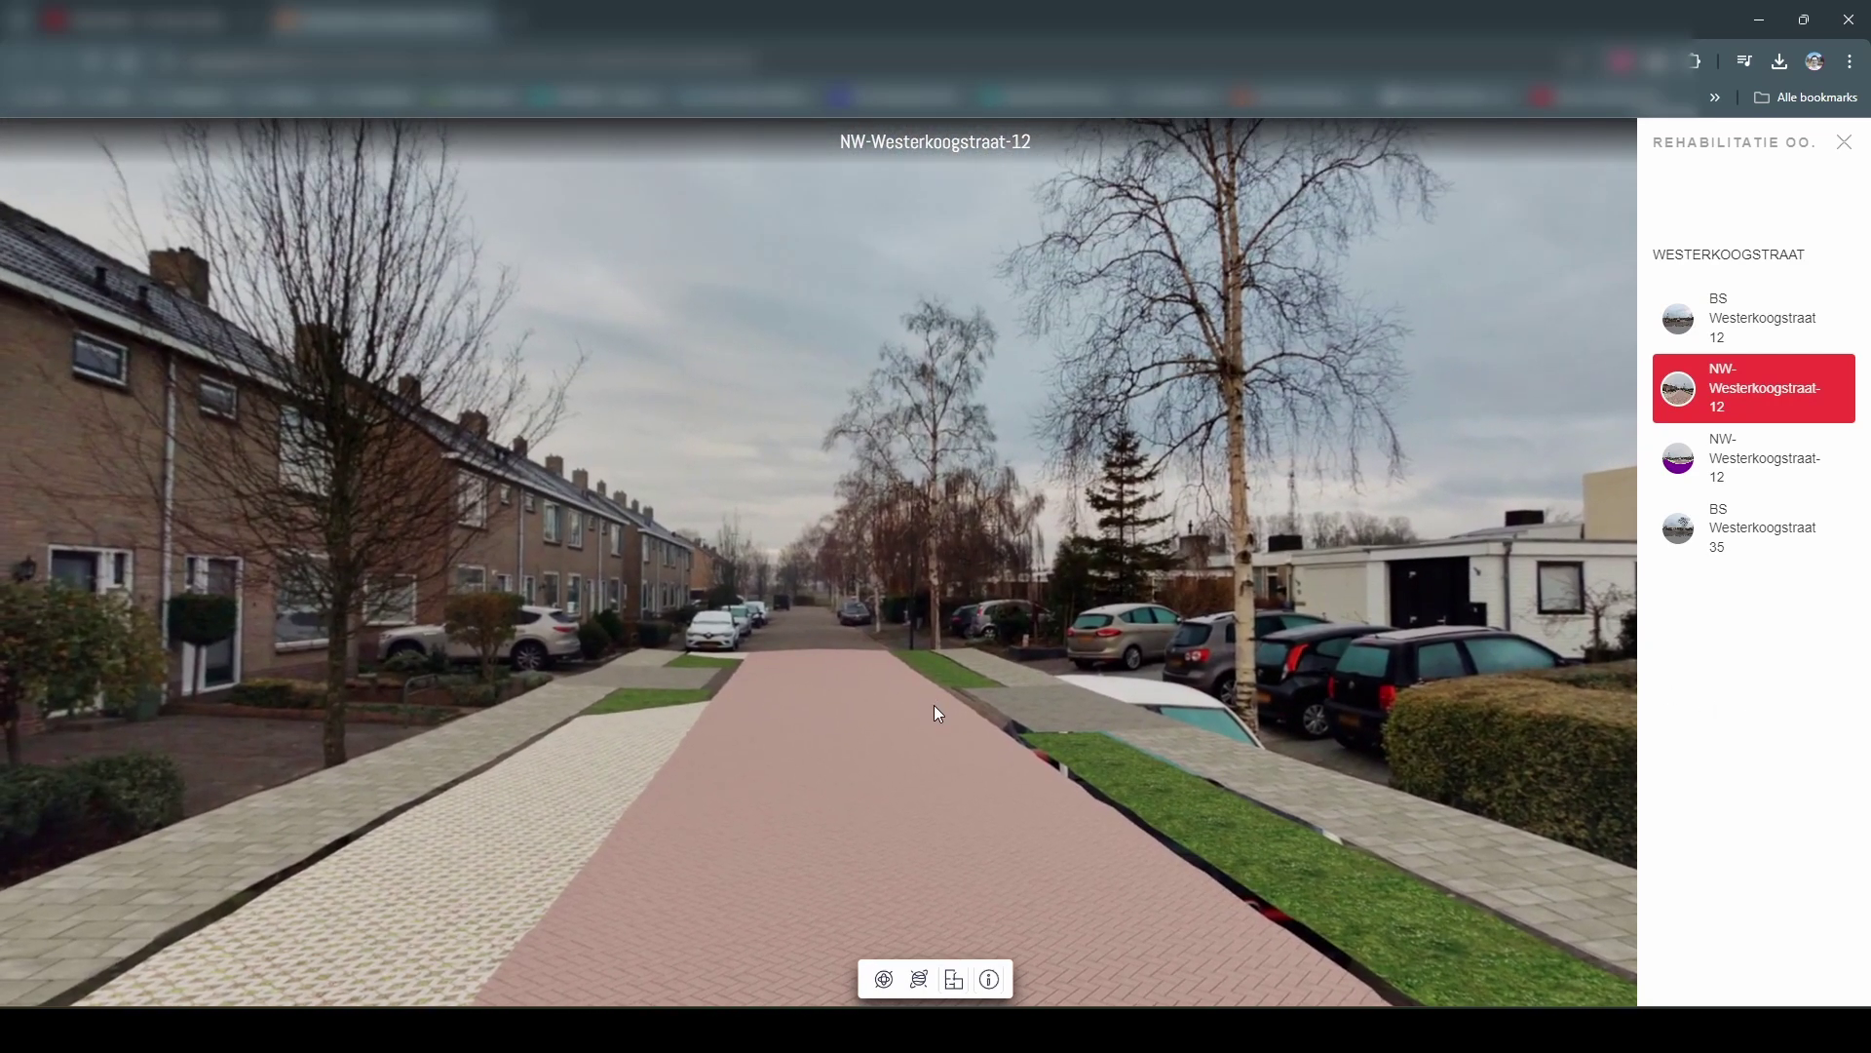
pyautogui.moveTo(879, 550); pyautogui.dragTo(883, 327)
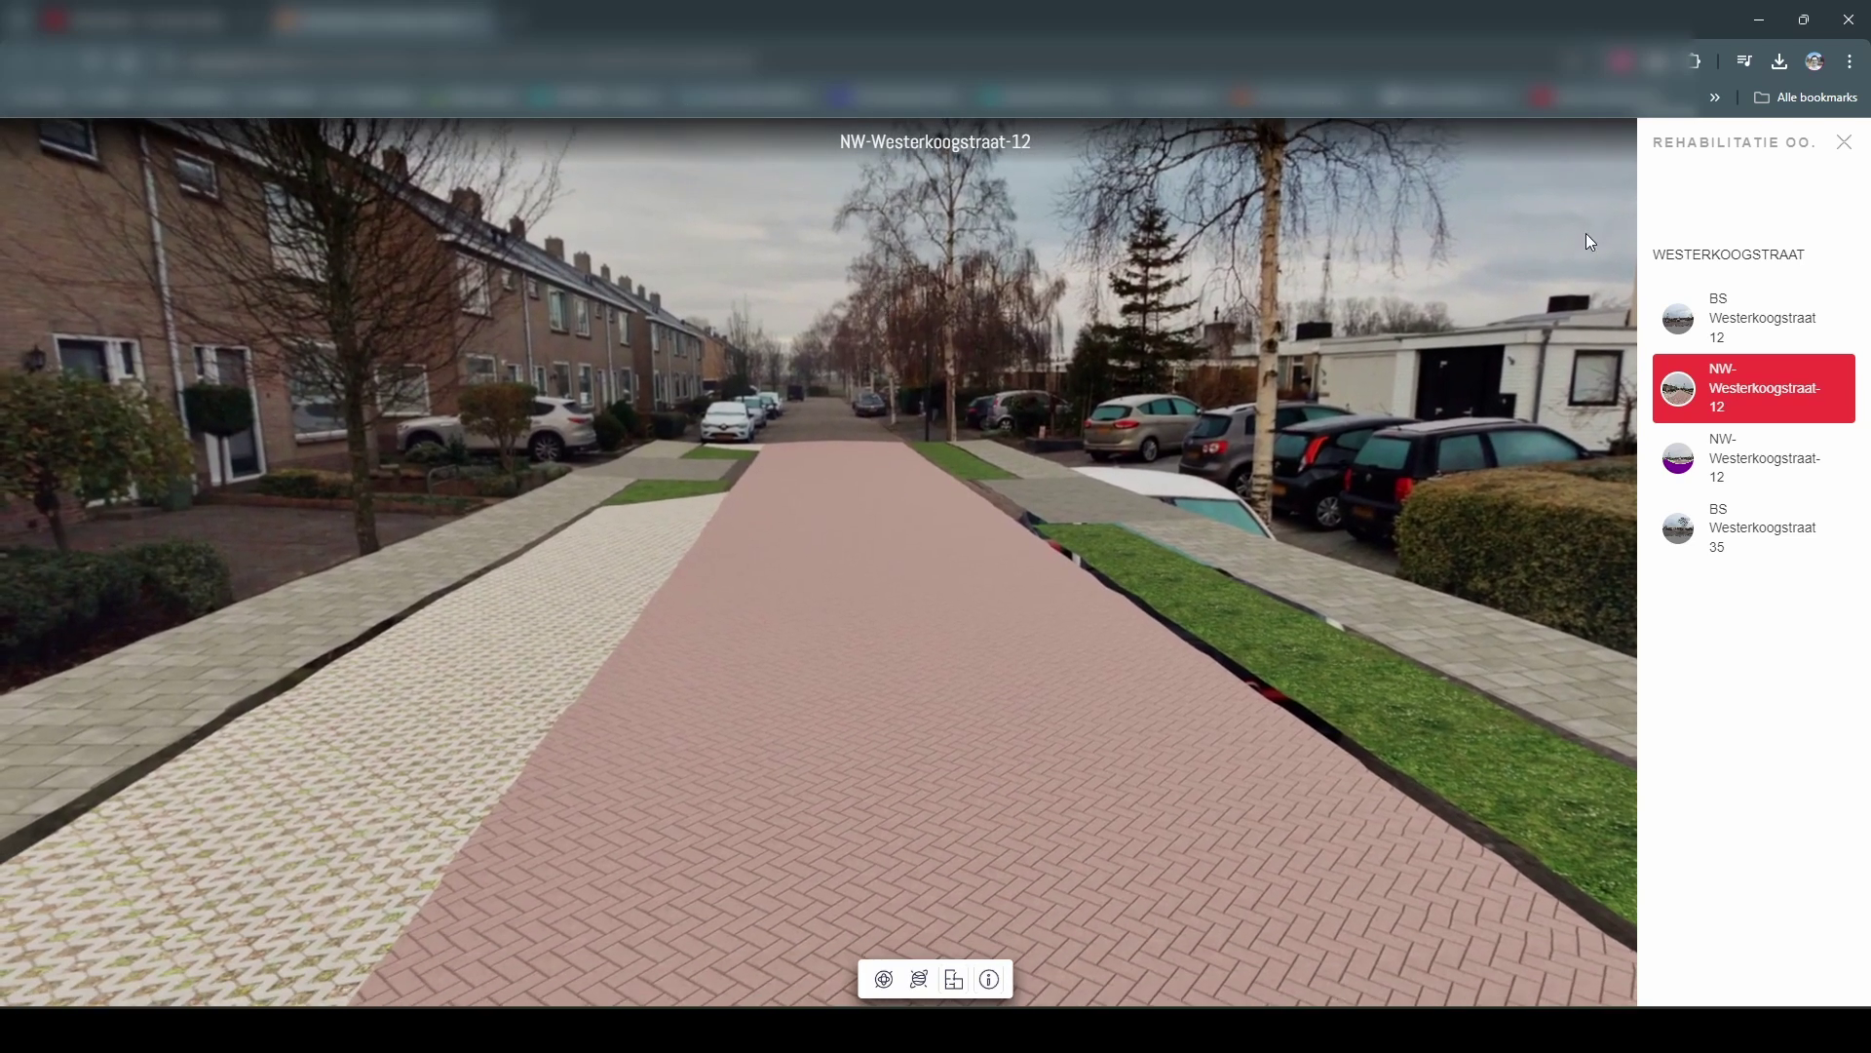
pyautogui.click(1759, 332)
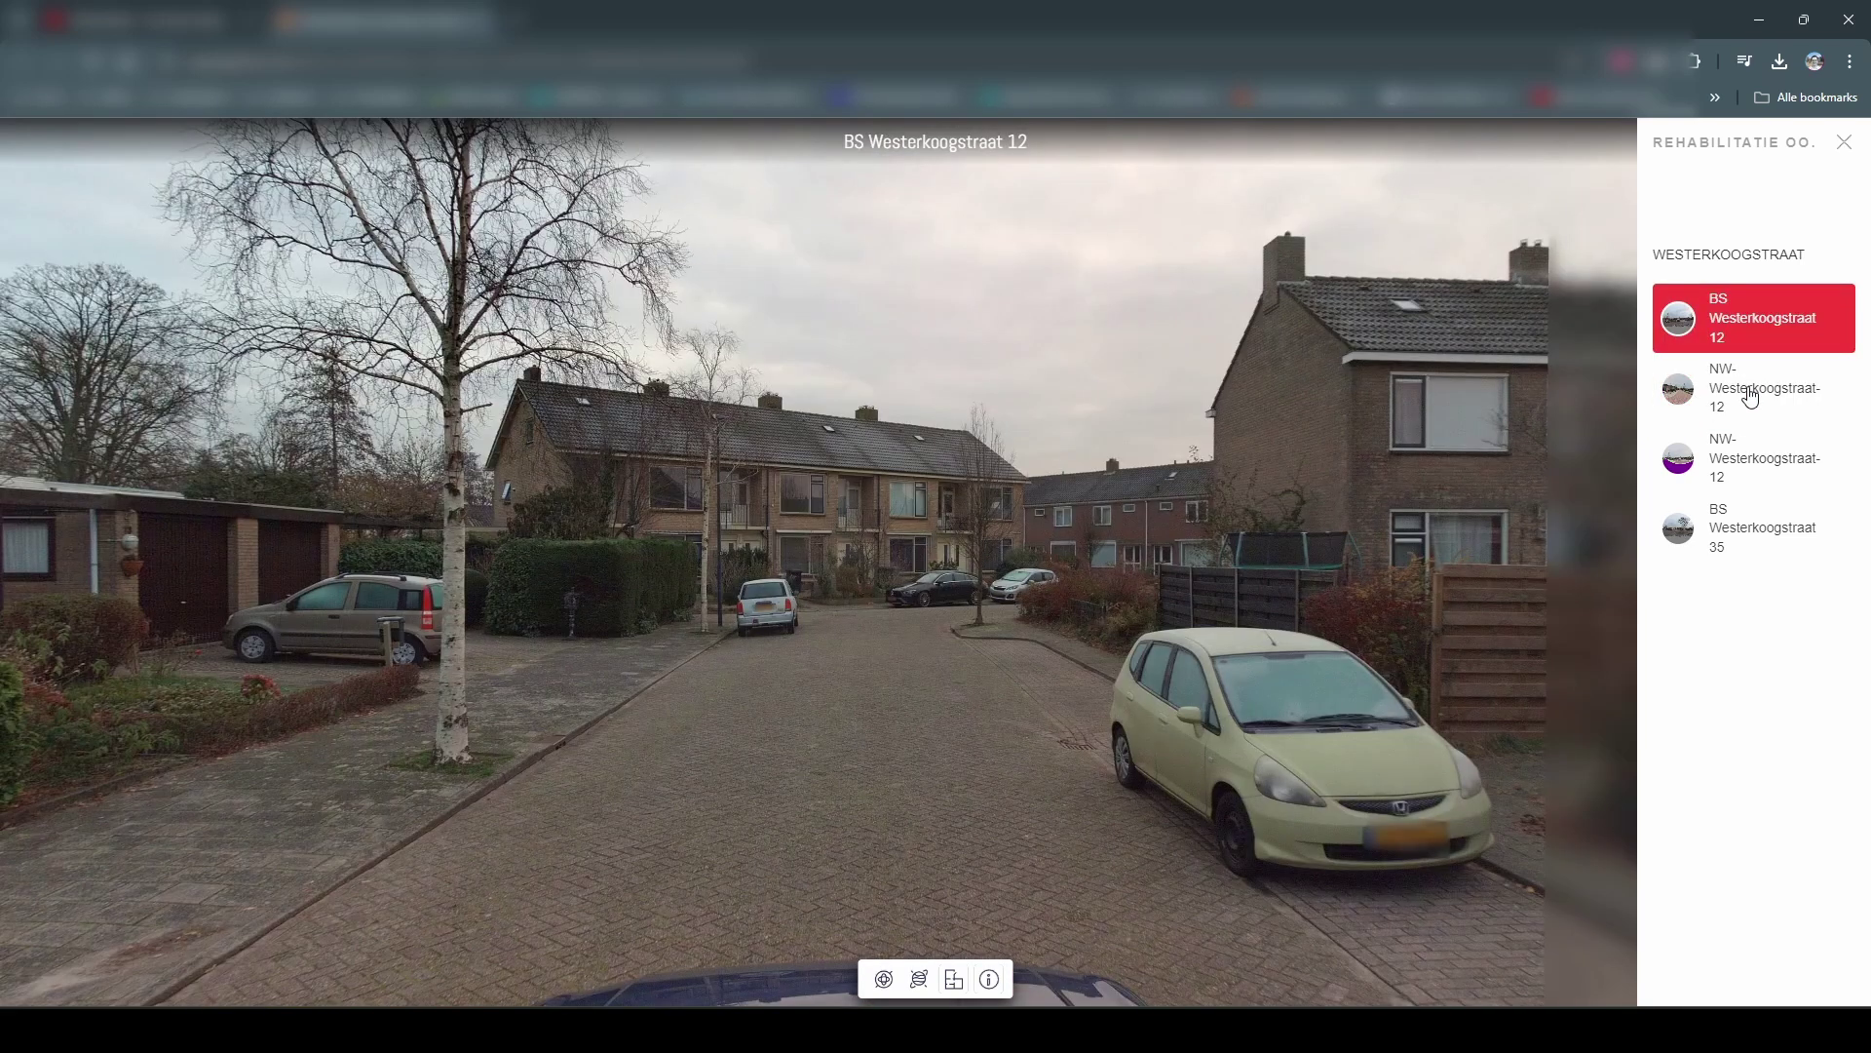
pyautogui.click(1751, 392)
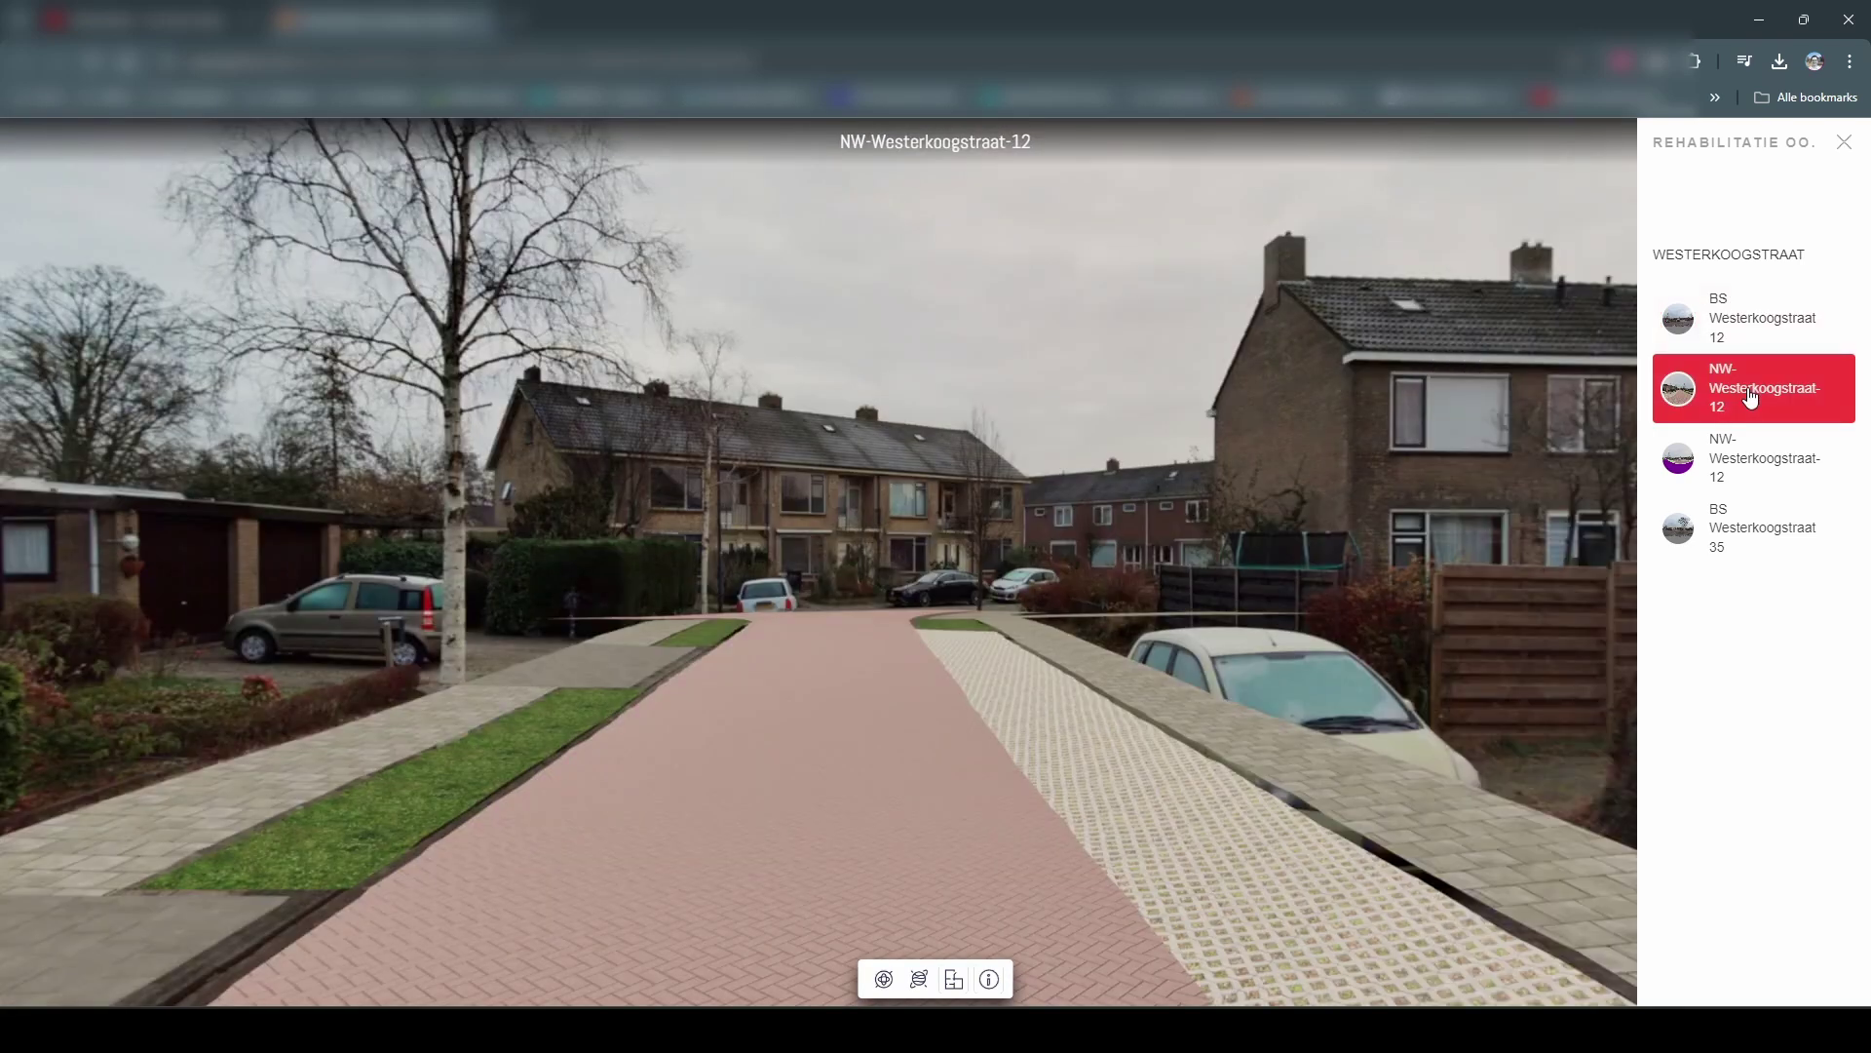